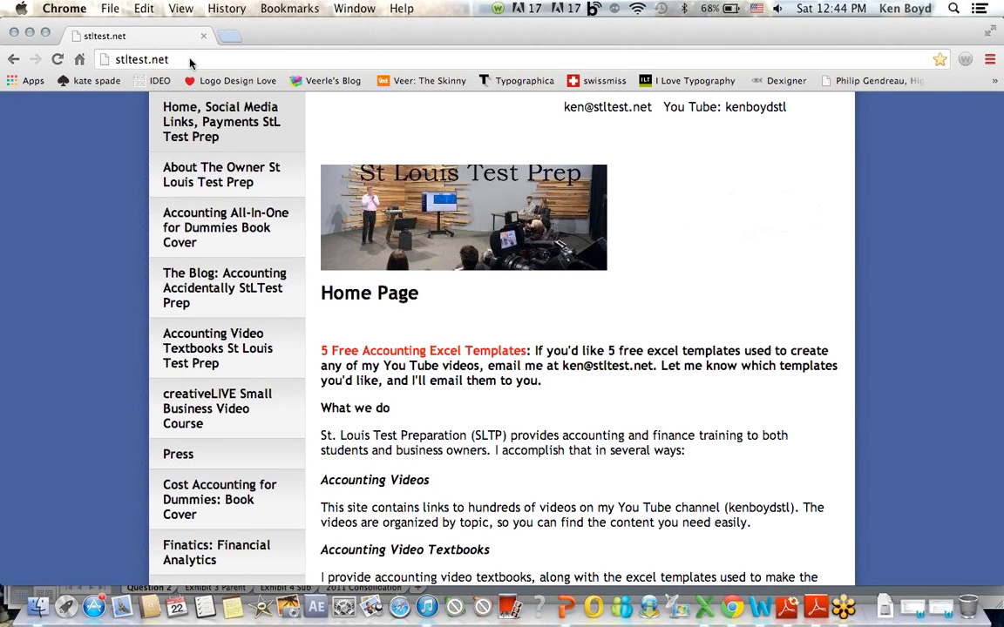
# Switch from Chrome to the Excel workbook's Question 2 sheet, showing the 231,495 price.
pyautogui.click(706, 610)
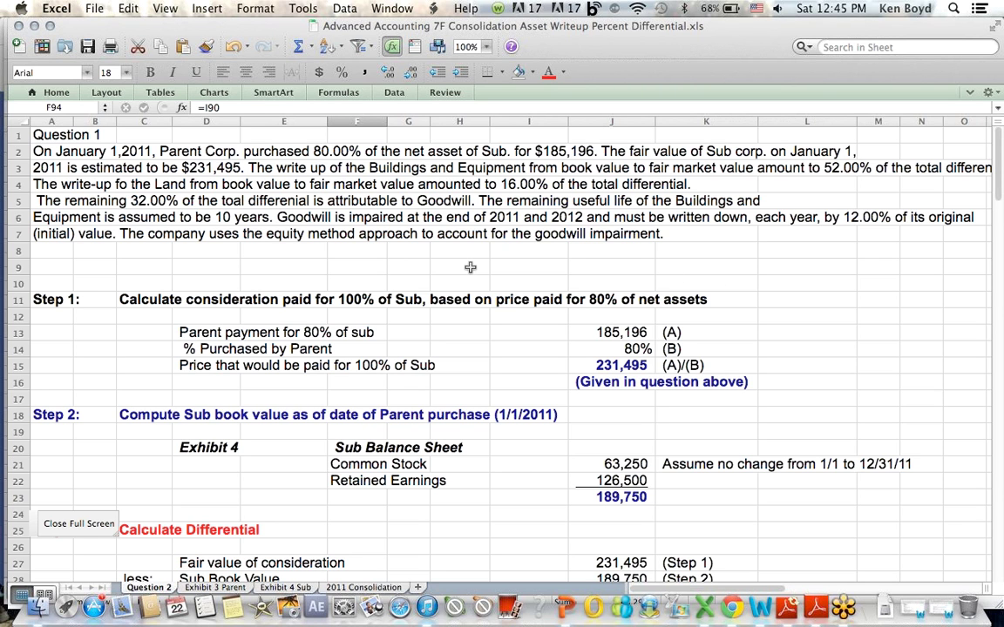
pyautogui.click(63, 150)
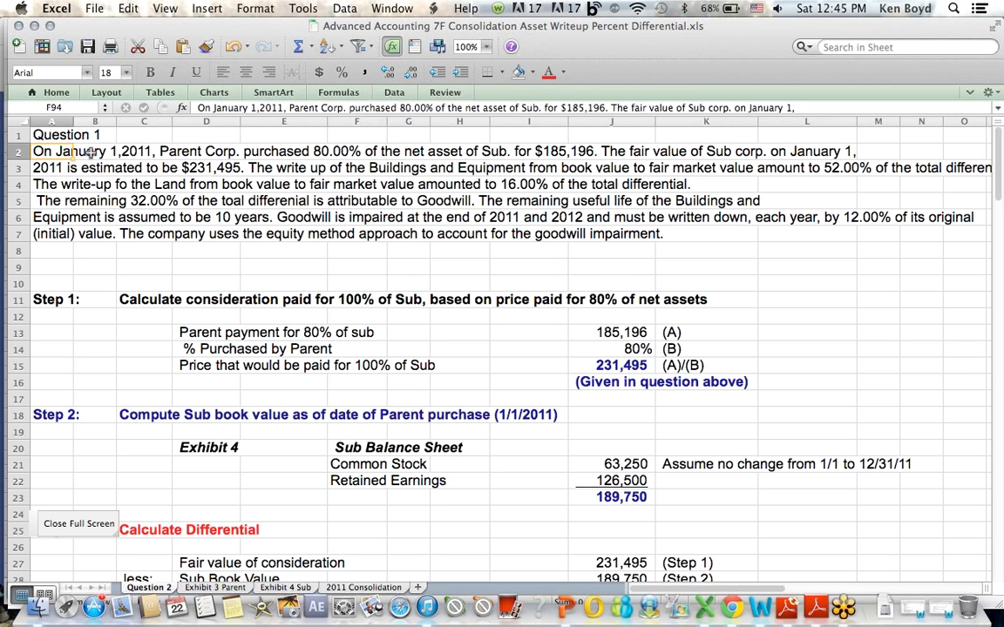
pyautogui.moveTo(90, 153); pyautogui.dragTo(591, 152)
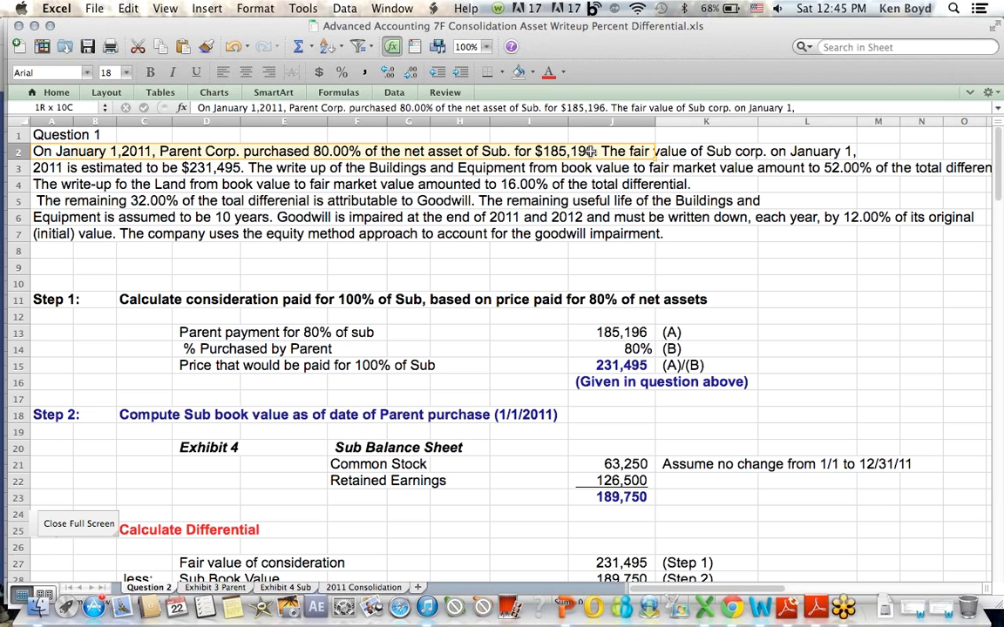
pyautogui.click(444, 266)
pyautogui.moveTo(63, 168); pyautogui.dragTo(211, 174)
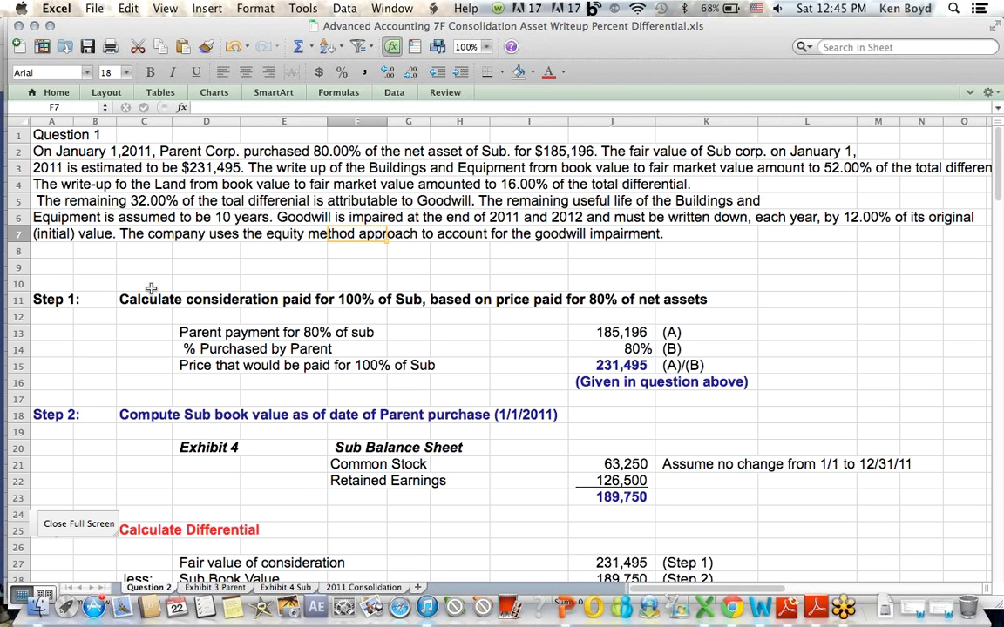
pyautogui.moveTo(52, 301); pyautogui.dragTo(768, 298)
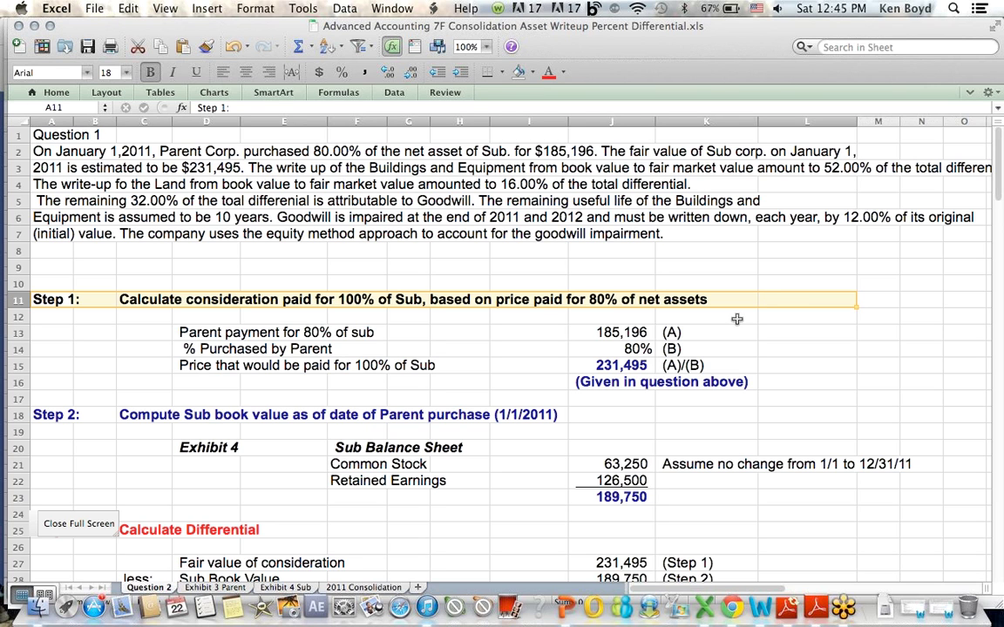
pyautogui.click(671, 317)
pyautogui.moveTo(180, 332); pyautogui.dragTo(607, 329)
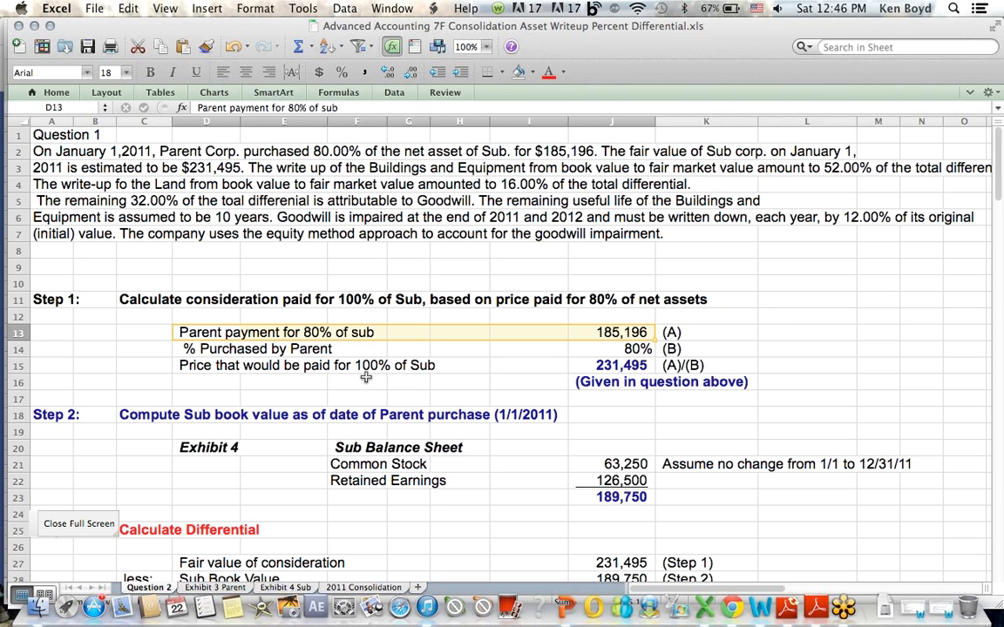
pyautogui.moveTo(185, 348); pyautogui.dragTo(640, 347)
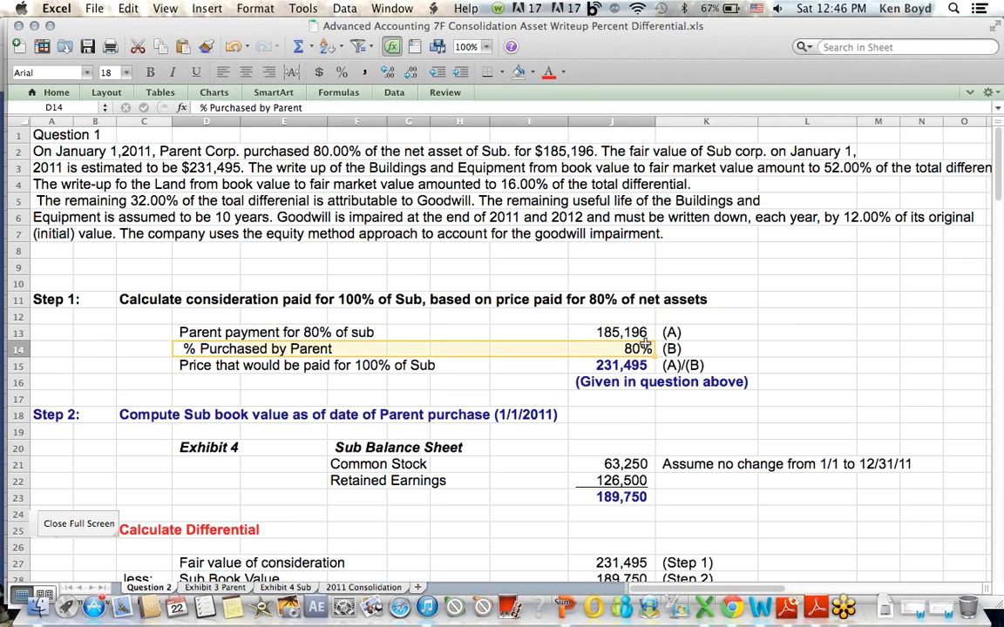
pyautogui.click(620, 365)
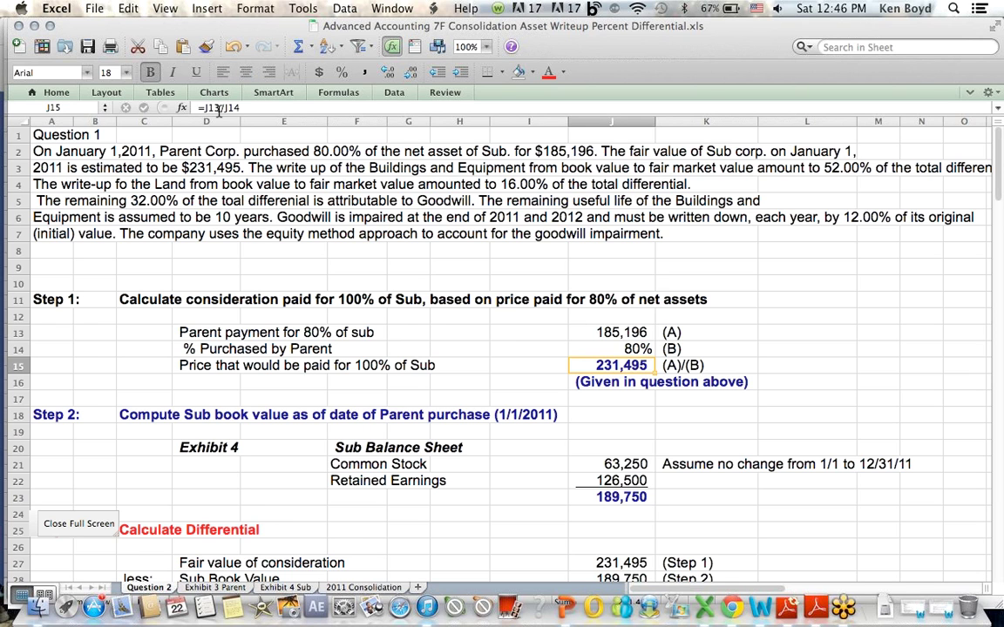
pyautogui.click(218, 110)
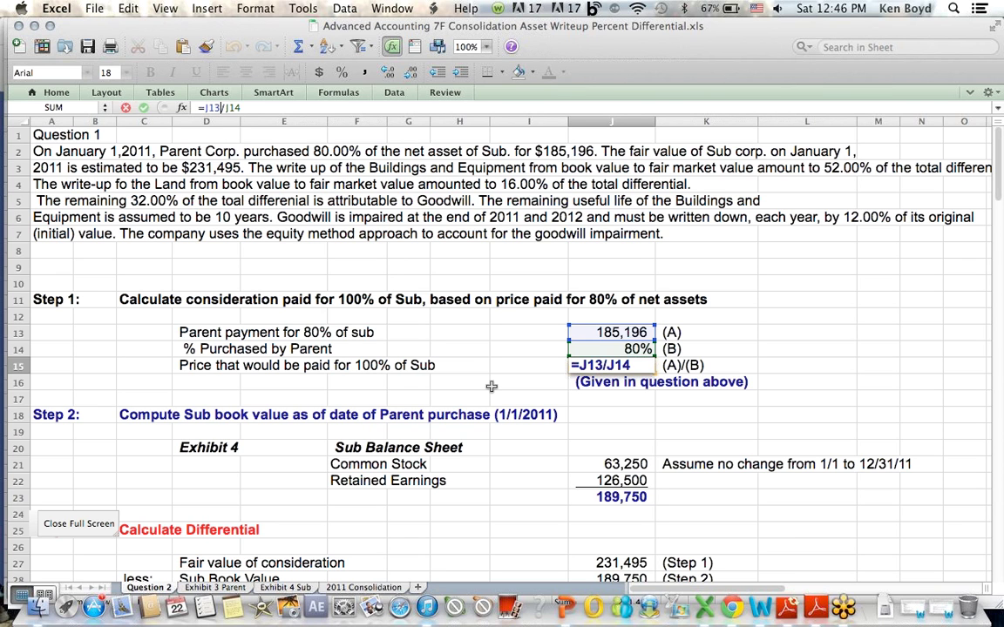
pyautogui.press('Return')
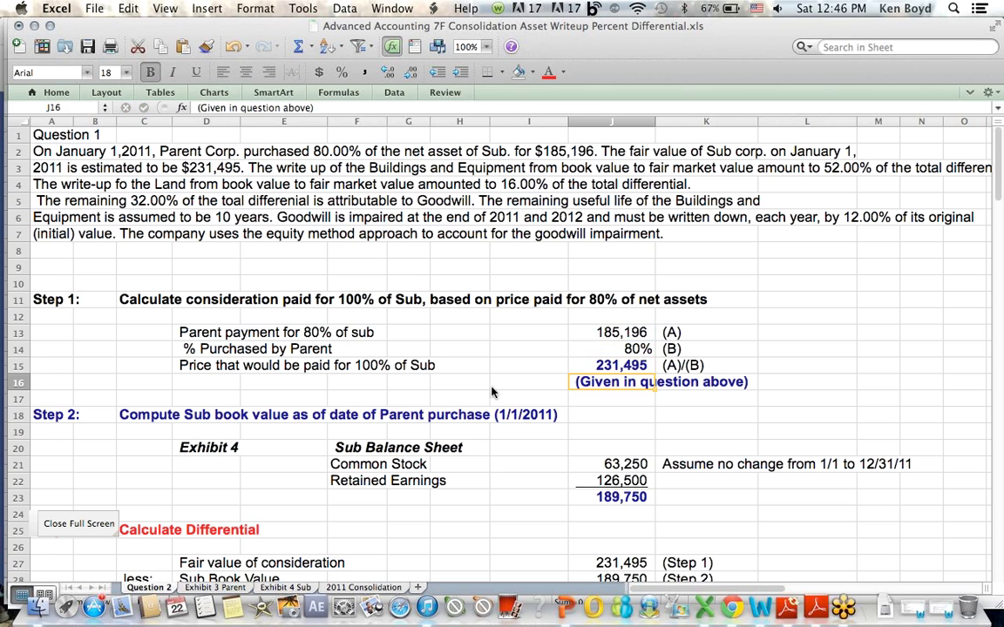
pyautogui.click(593, 360)
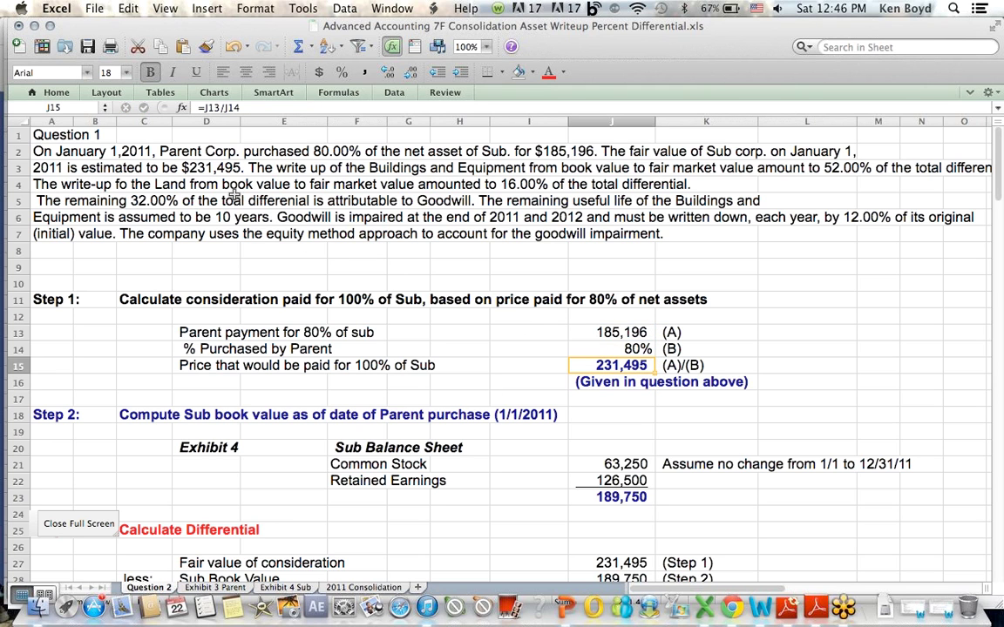
pyautogui.click(183, 168)
pyautogui.click(625, 358)
pyautogui.moveTo(518, 382); pyautogui.dragTo(803, 384)
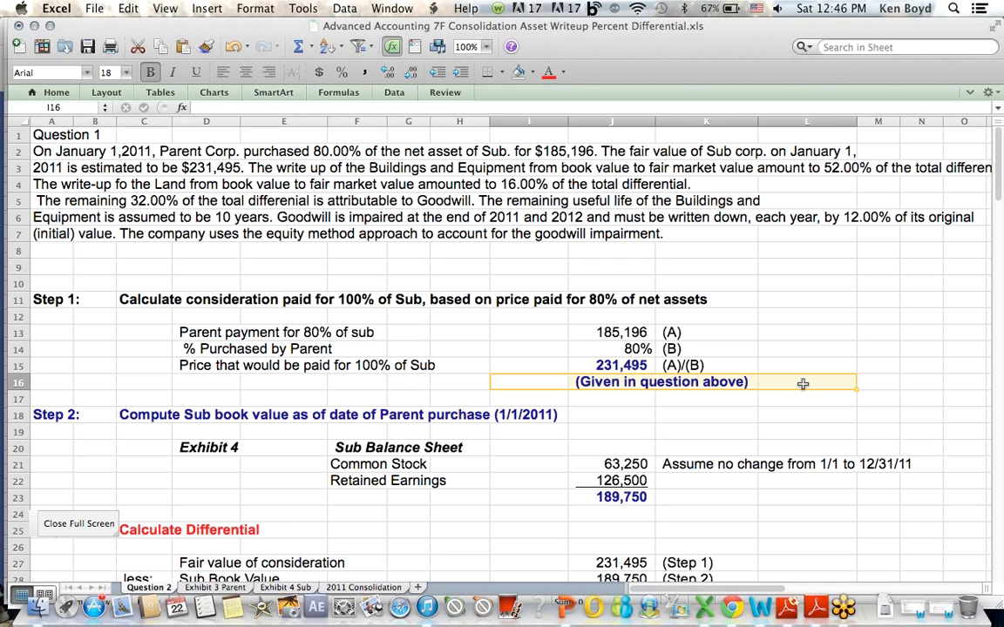
pyautogui.click(789, 316)
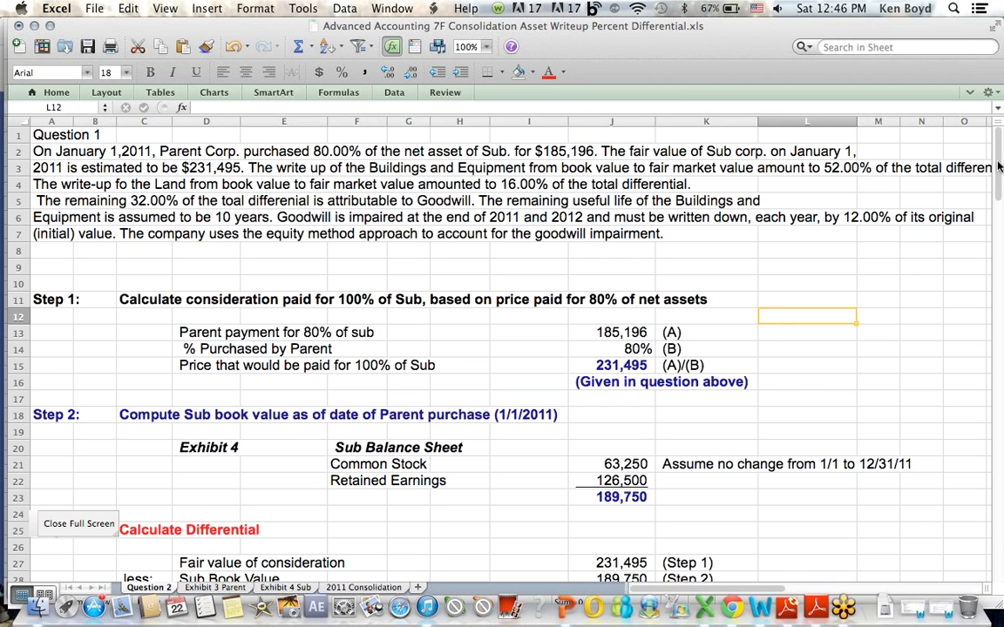
# Highlight the Step 1 and Step 2 headings on the Question 2 sheet.
pyautogui.moveTo(999, 157); pyautogui.dragTo(999, 190)
pyautogui.moveTo(45, 152); pyautogui.dragTo(203, 162)
pyautogui.moveTo(54, 267); pyautogui.dragTo(291, 269)
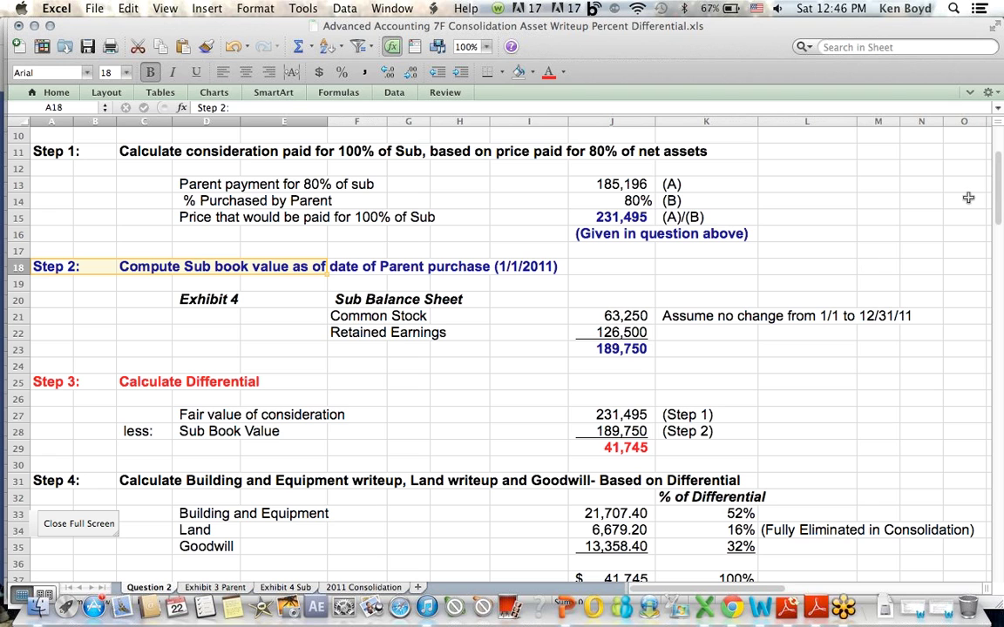
pyautogui.moveTo(999, 171); pyautogui.dragTo(999, 186)
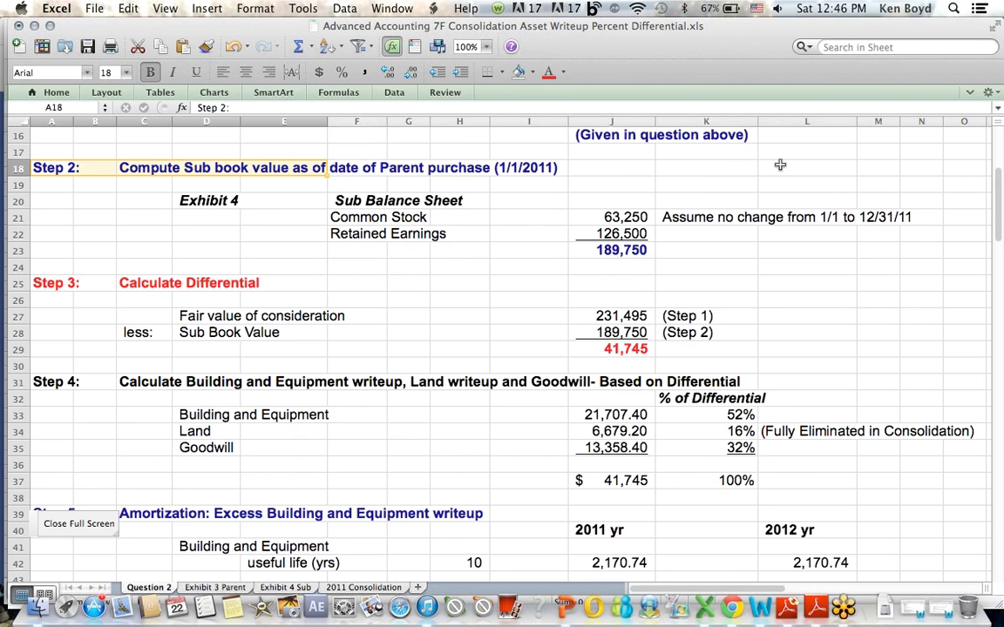
# Clear the 'Assume no change' note in K21 beside Common Stock 63,250, leaving the 189,750 total.
pyautogui.click(366, 217)
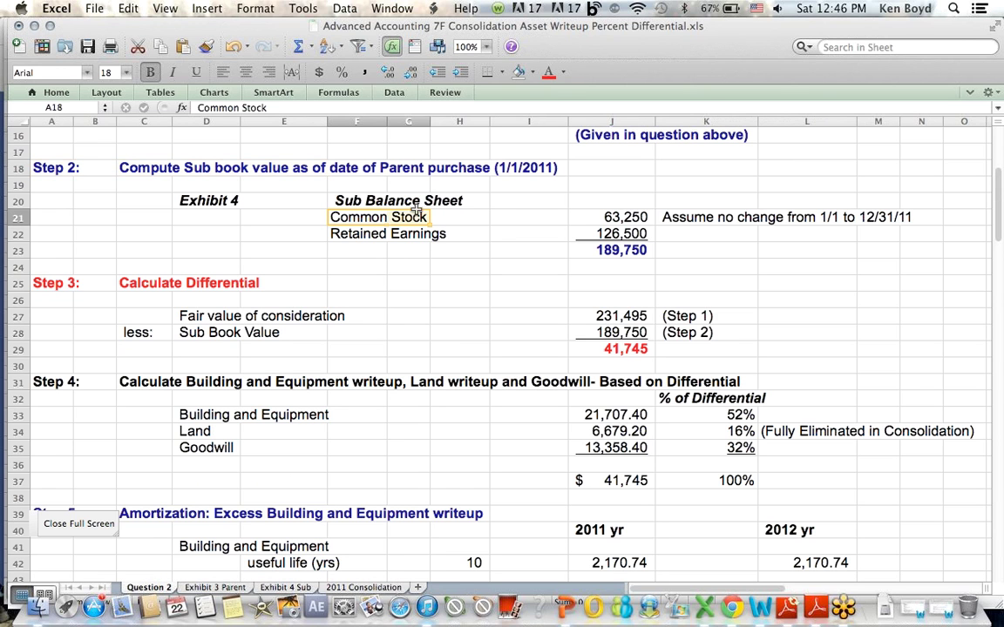
pyautogui.click(443, 201)
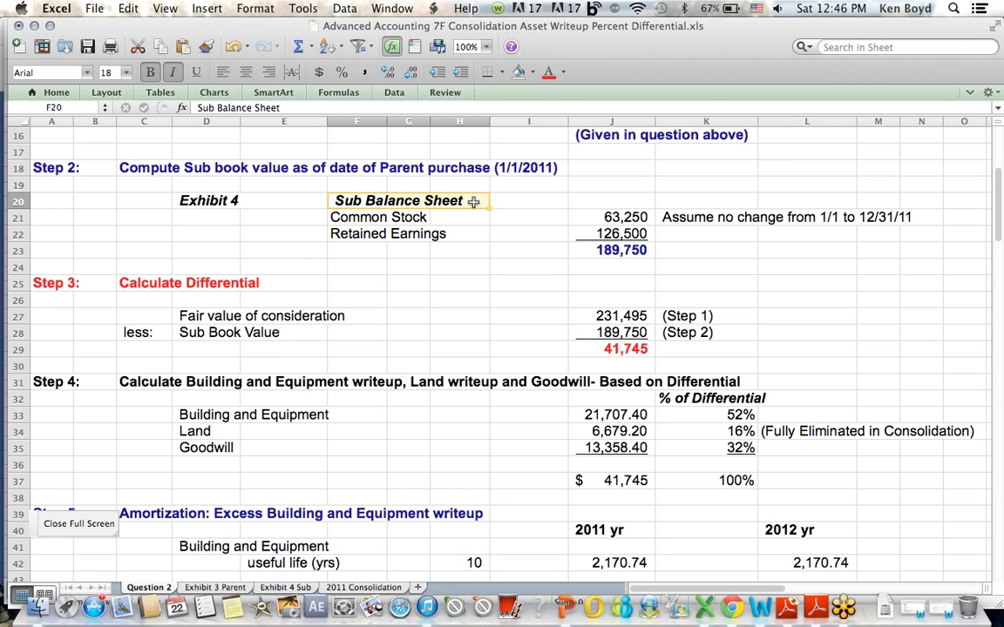
pyautogui.rightClick(393, 217)
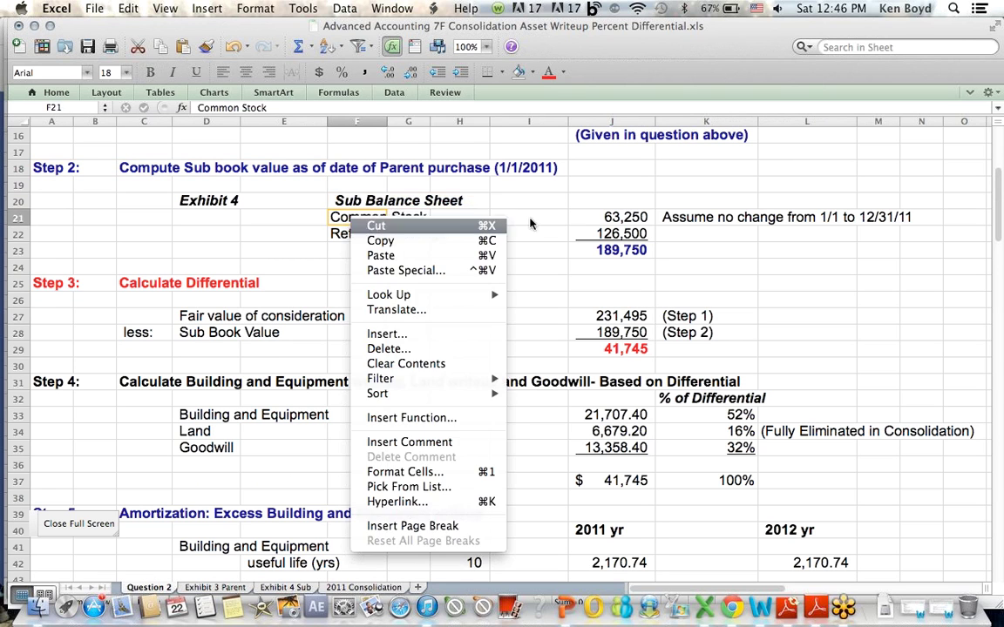
pyautogui.press('Escape')
pyautogui.click(502, 284)
pyautogui.moveTo(357, 217); pyautogui.dragTo(621, 228)
pyautogui.click(693, 219)
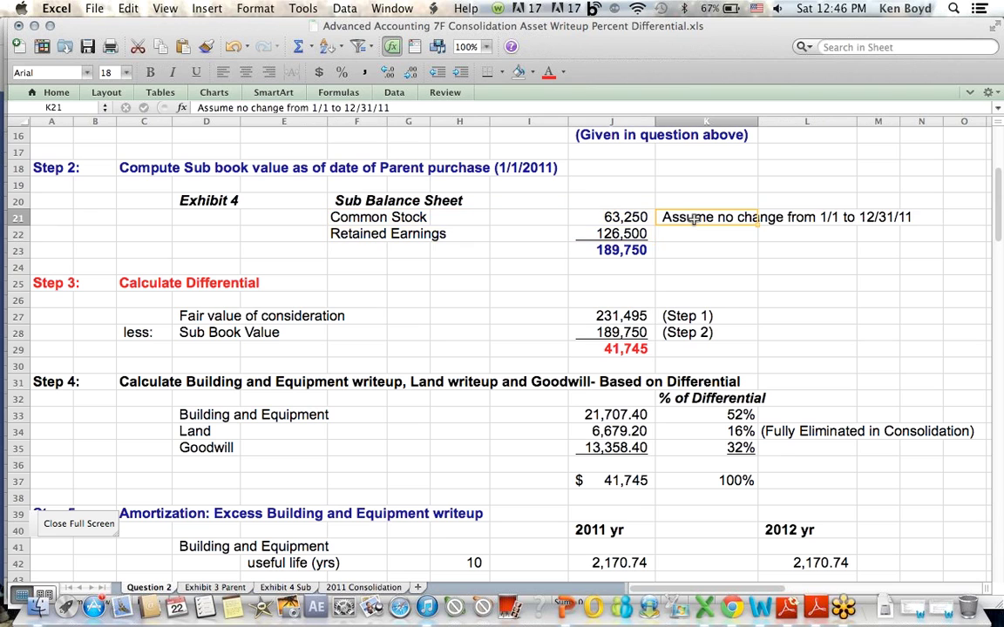
pyautogui.press('BackSpace')
pyautogui.press('Return')
pyautogui.click(610, 252)
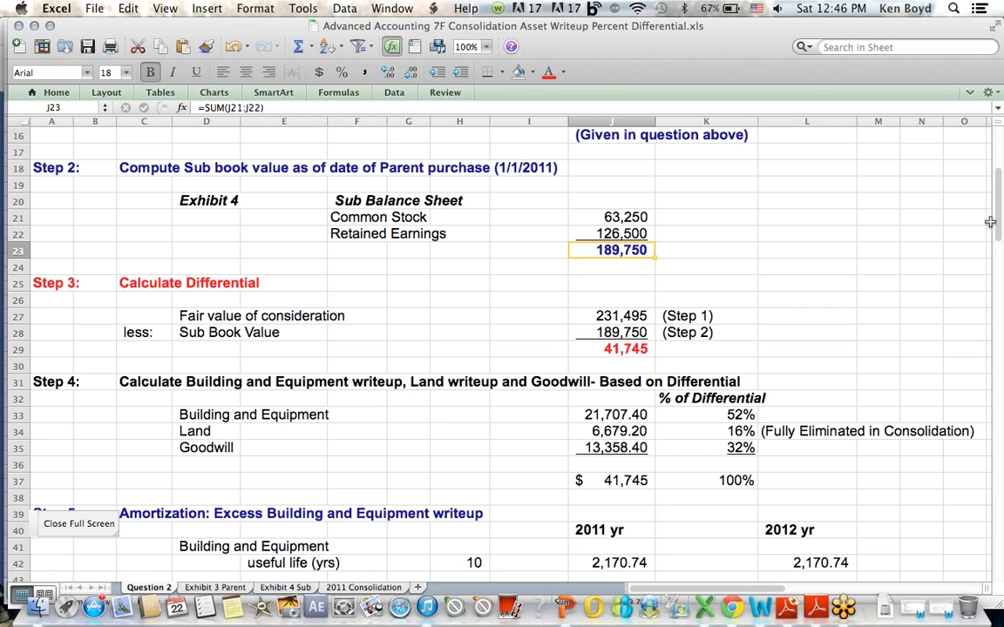
pyautogui.moveTo(996, 206)
pyautogui.mouseDown()
pyautogui.moveTo(996, 245)
pyautogui.moveTo(996, 227)
pyautogui.mouseUp()
pyautogui.moveTo(65, 184); pyautogui.dragTo(372, 185)
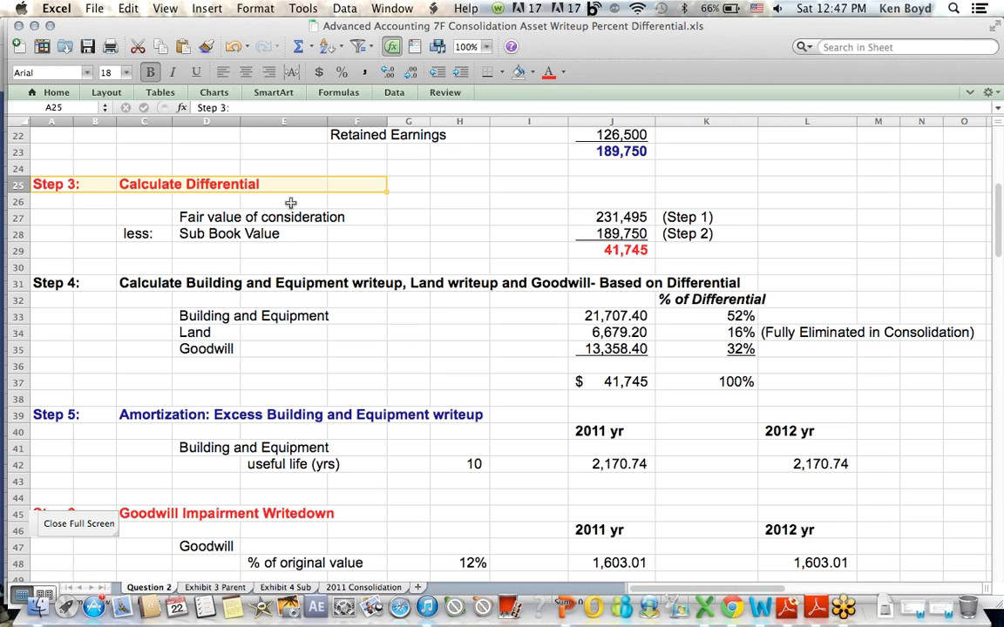
pyautogui.click(588, 258)
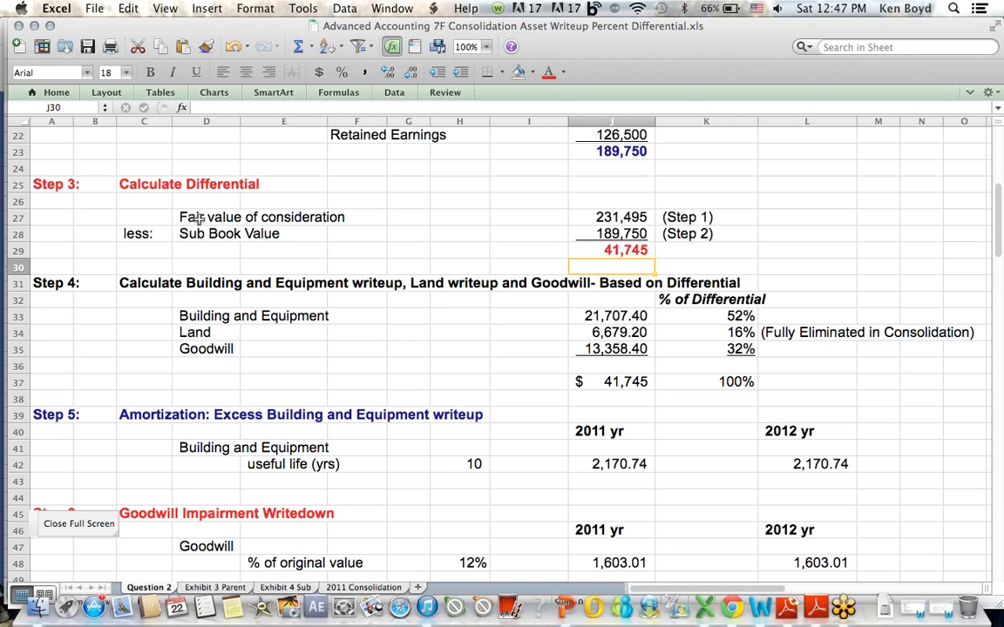
pyautogui.moveTo(183, 217); pyautogui.dragTo(665, 209)
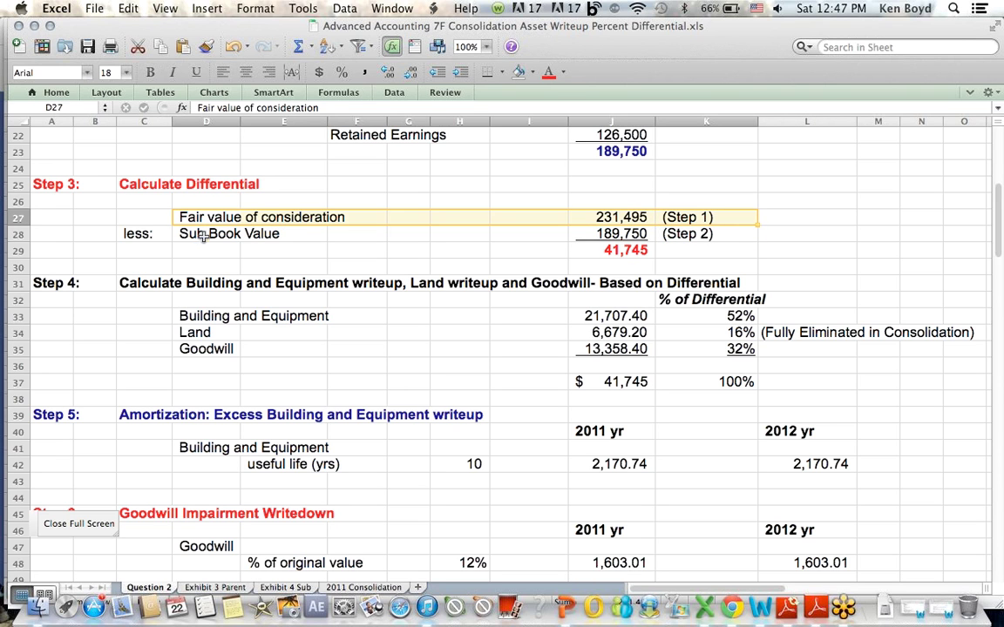
pyautogui.moveTo(206, 233); pyautogui.dragTo(677, 211)
pyautogui.click(611, 251)
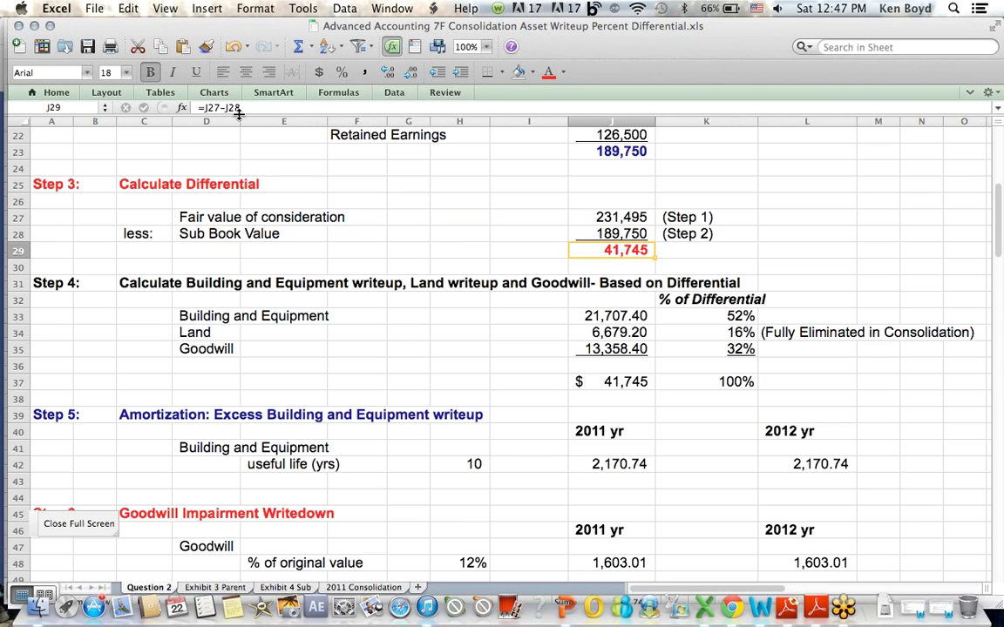
pyautogui.click(196, 107)
pyautogui.press('Return')
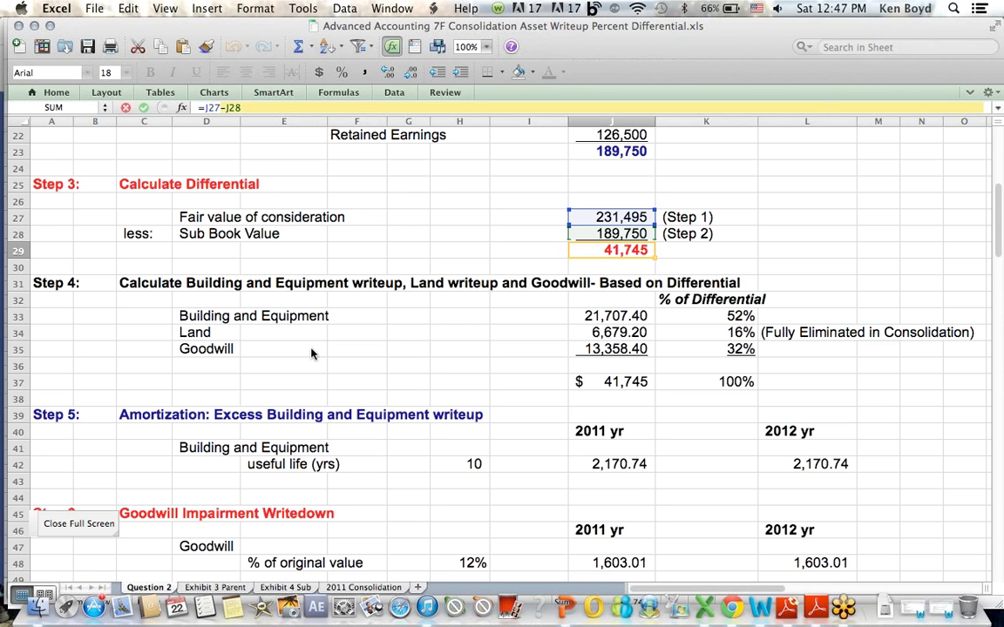
pyautogui.click(617, 250)
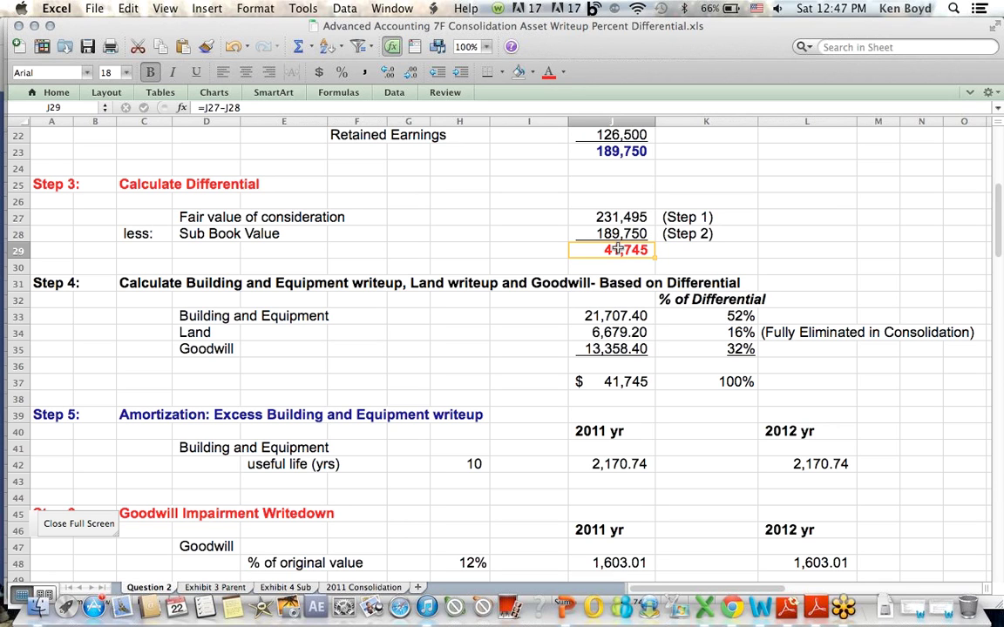
# Highlight the Step 4 heading and the % of Differential column.
pyautogui.moveTo(122, 279); pyautogui.dragTo(357, 283)
pyautogui.click(446, 284)
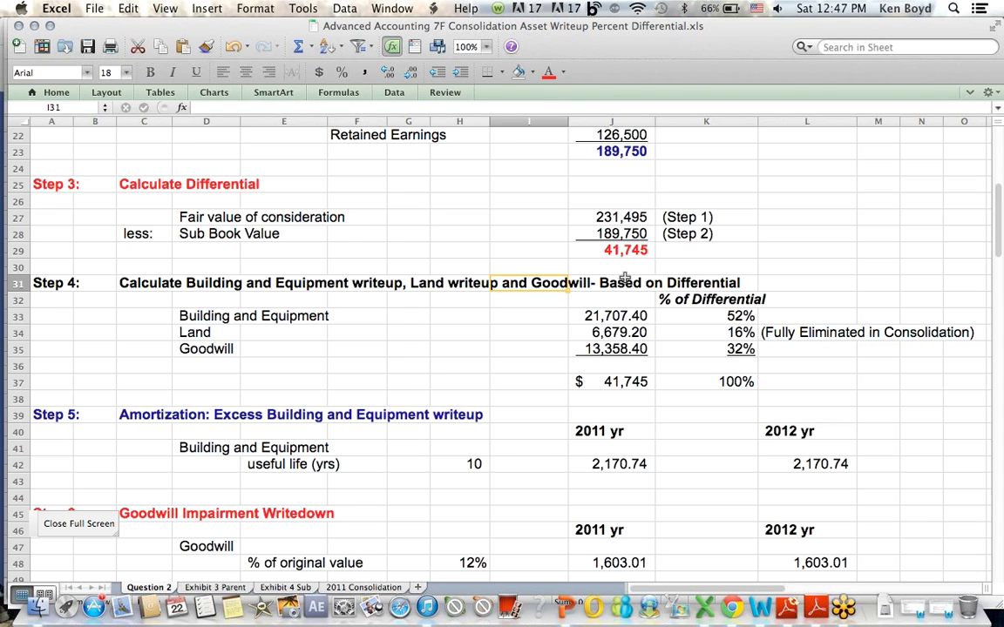
pyautogui.moveTo(575, 283); pyautogui.dragTo(773, 278)
pyautogui.moveTo(748, 382); pyautogui.dragTo(728, 302)
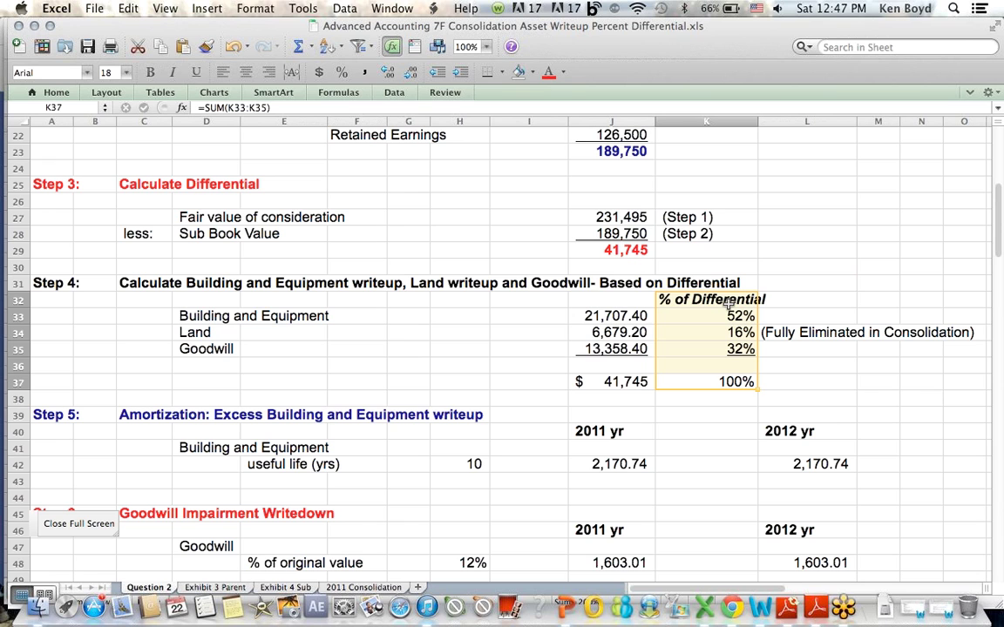
pyautogui.click(832, 231)
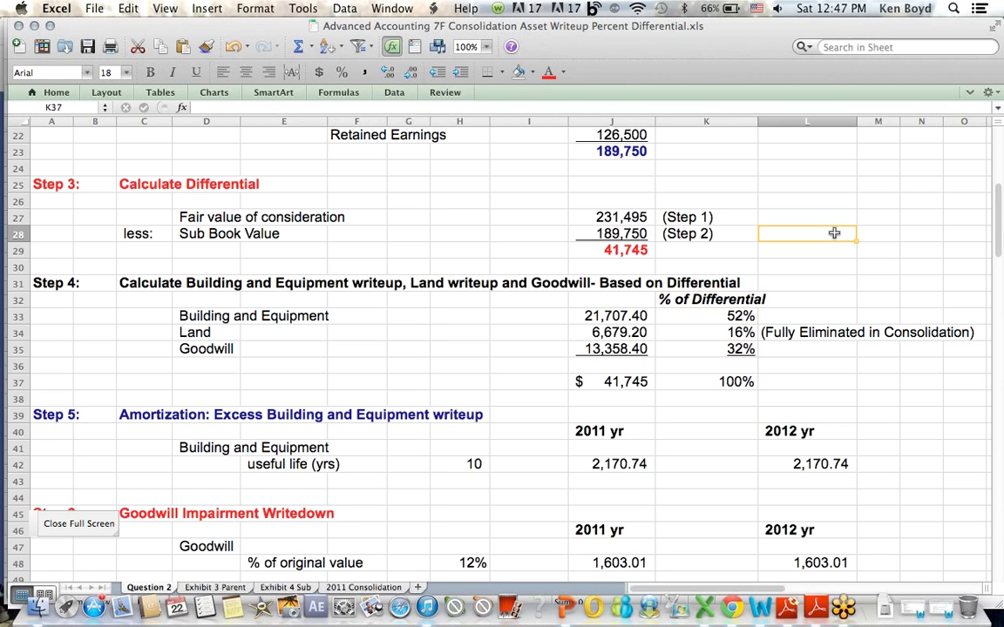
# Confirm the writeup formulas in J33:J35, giving 21,707.40, 6,679.20 and 13,358.40.
pyautogui.click(614, 316)
pyautogui.click(226, 108)
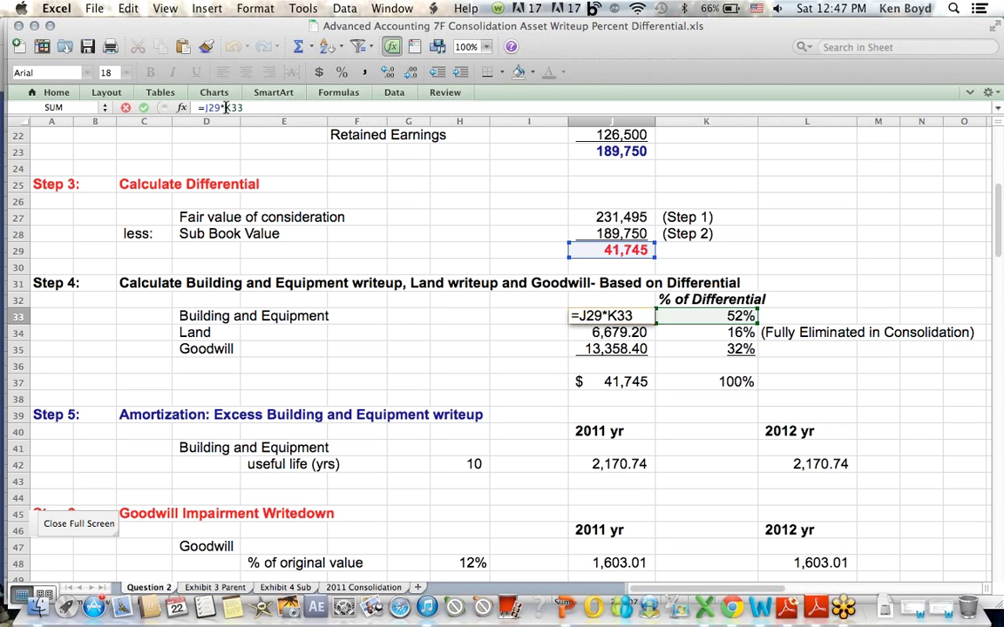
pyautogui.press('Return')
pyautogui.click(227, 107)
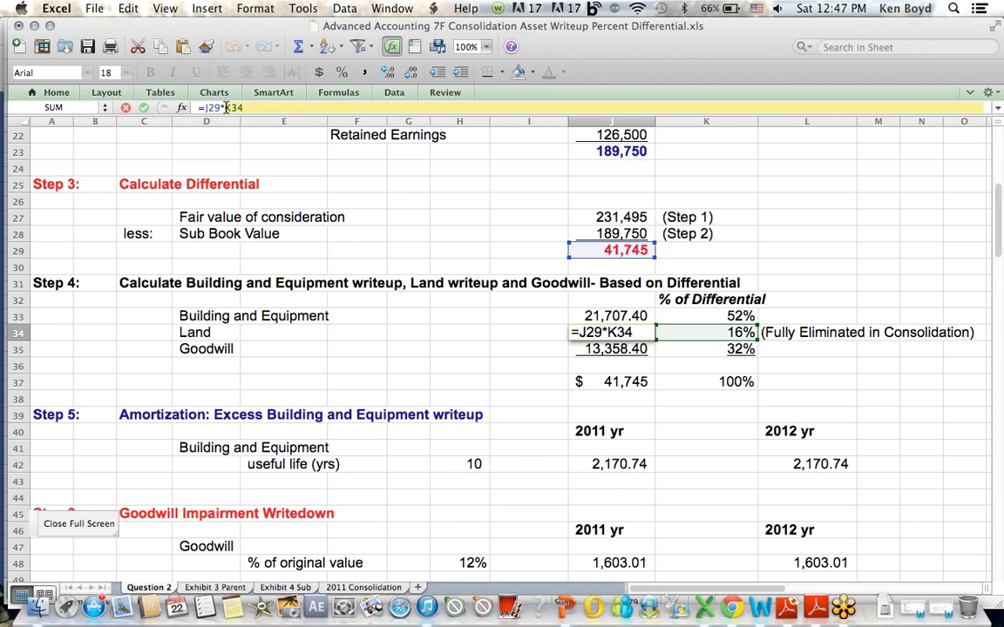
pyautogui.press('Return')
pyautogui.click(227, 107)
pyautogui.press('Return')
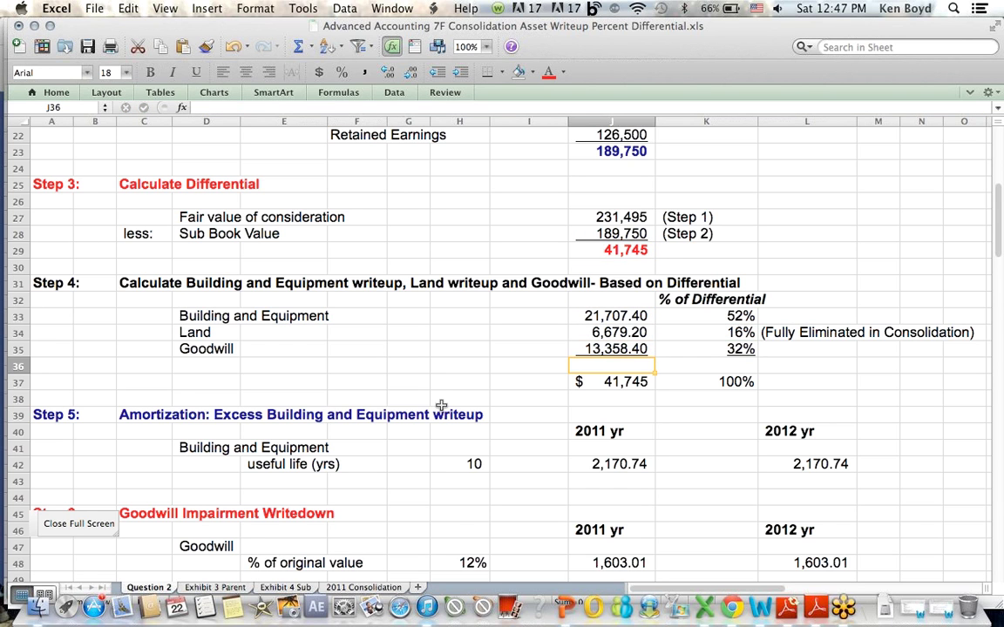
# Check the SUM formulas totalling the writeups to $41,745 and the percentages to 100%.
pyautogui.click(571, 381)
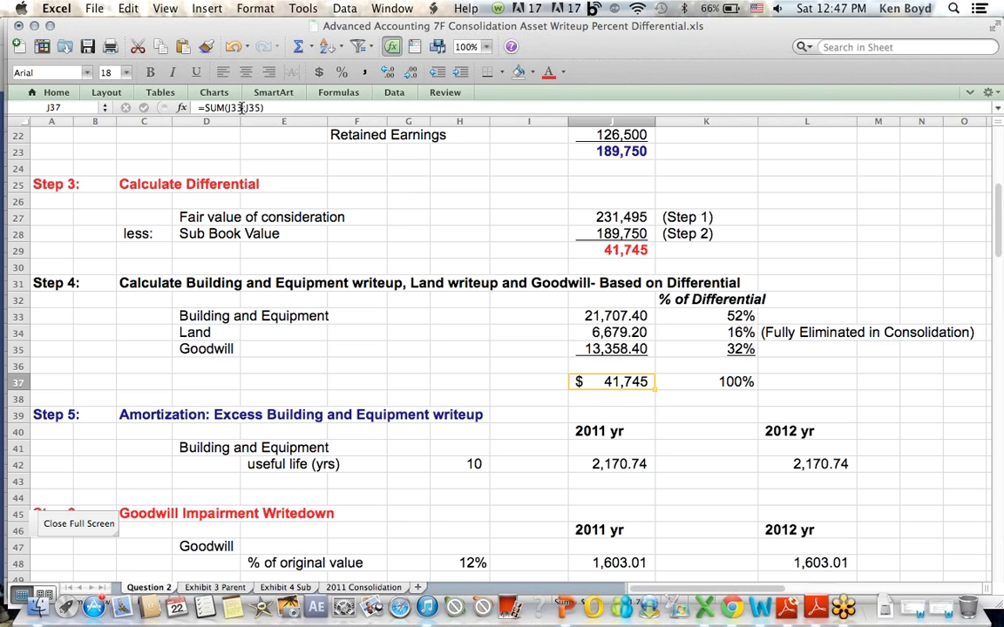
pyautogui.click(241, 107)
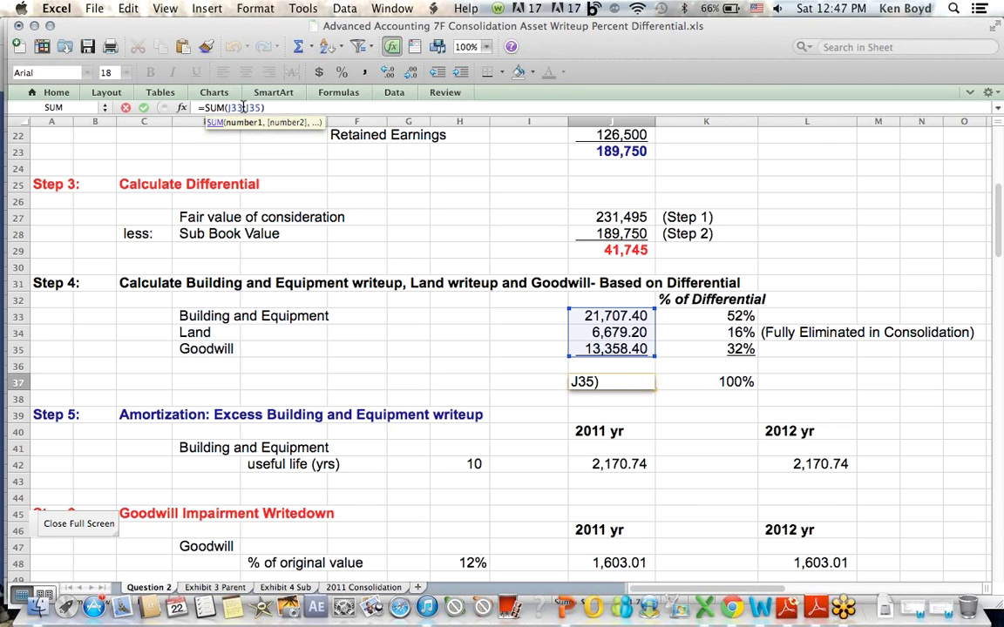
pyautogui.press('Escape')
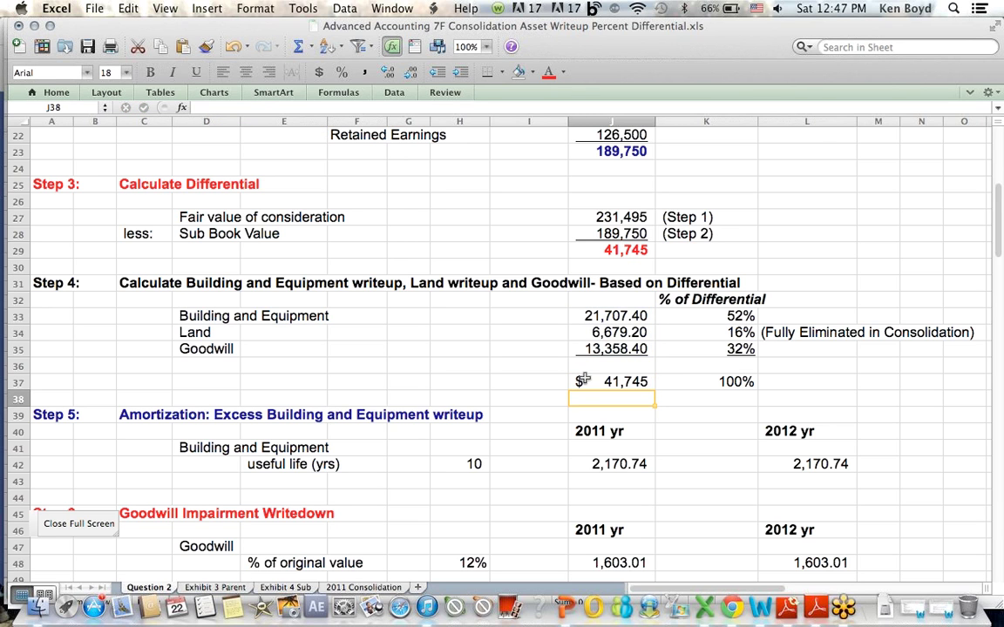
pyautogui.click(684, 380)
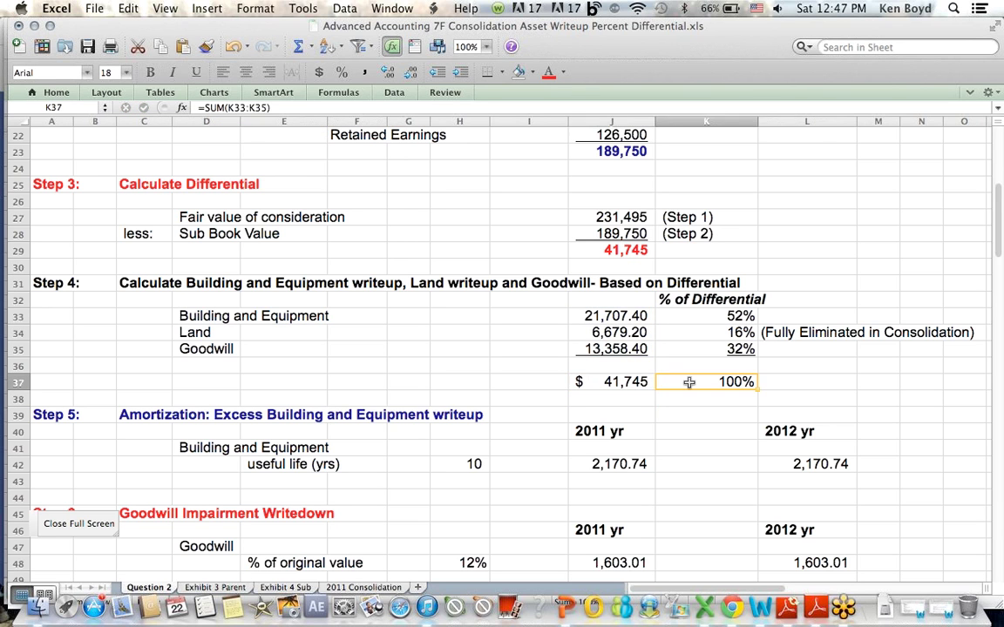
pyautogui.click(247, 106)
pyautogui.press('Return')
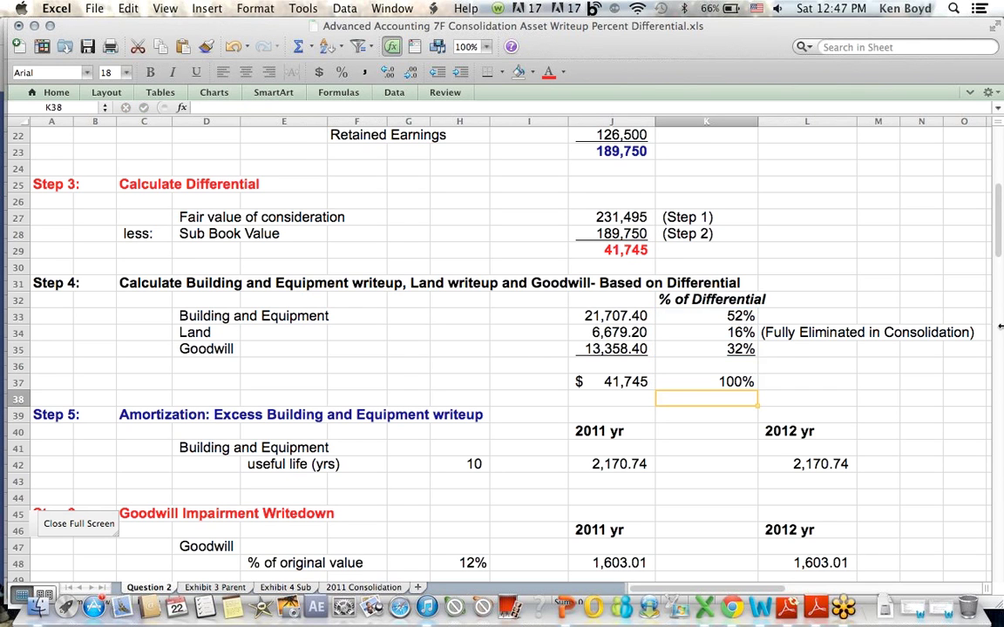
pyautogui.moveTo(999, 202); pyautogui.dragTo(1000, 237)
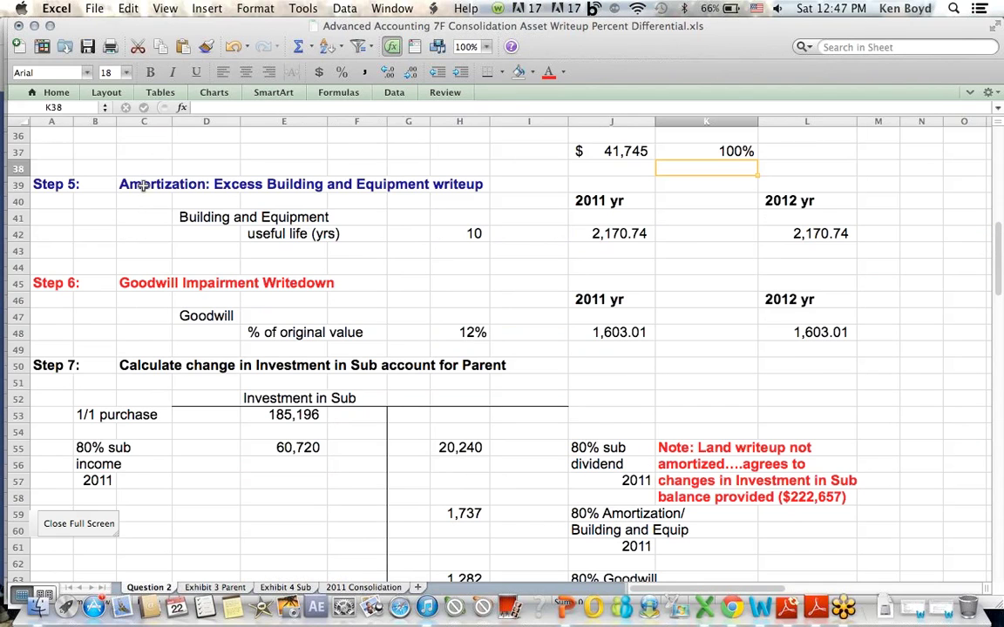
# Confirm the 2011 Building and Equipment amortization formula =J33/H42, giving 2,170.74 over 10 years.
pyautogui.moveTo(129, 183); pyautogui.dragTo(529, 190)
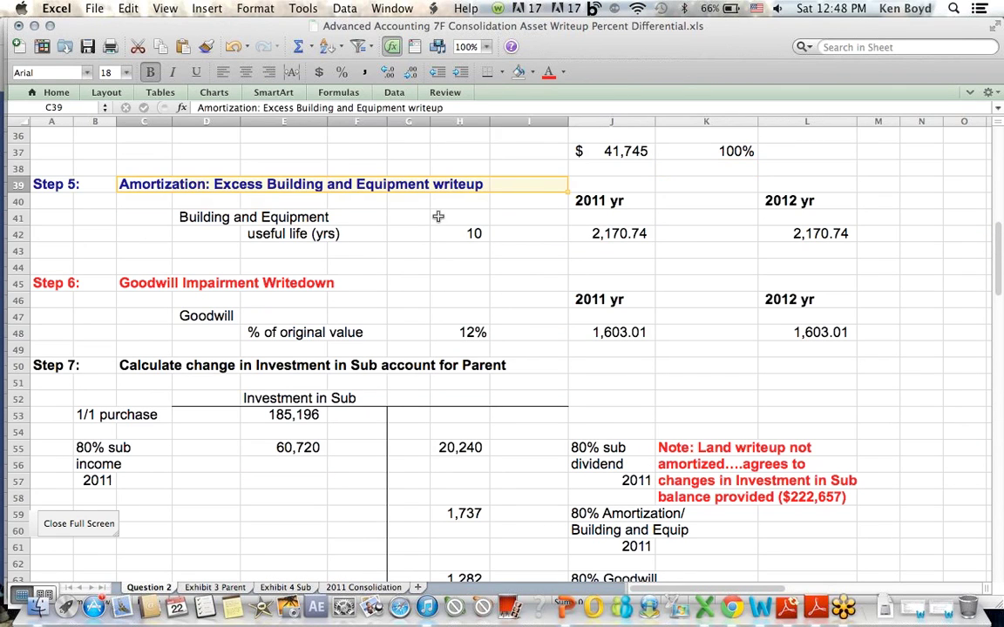
pyautogui.click(575, 234)
pyautogui.scroll(5, 984, 286)
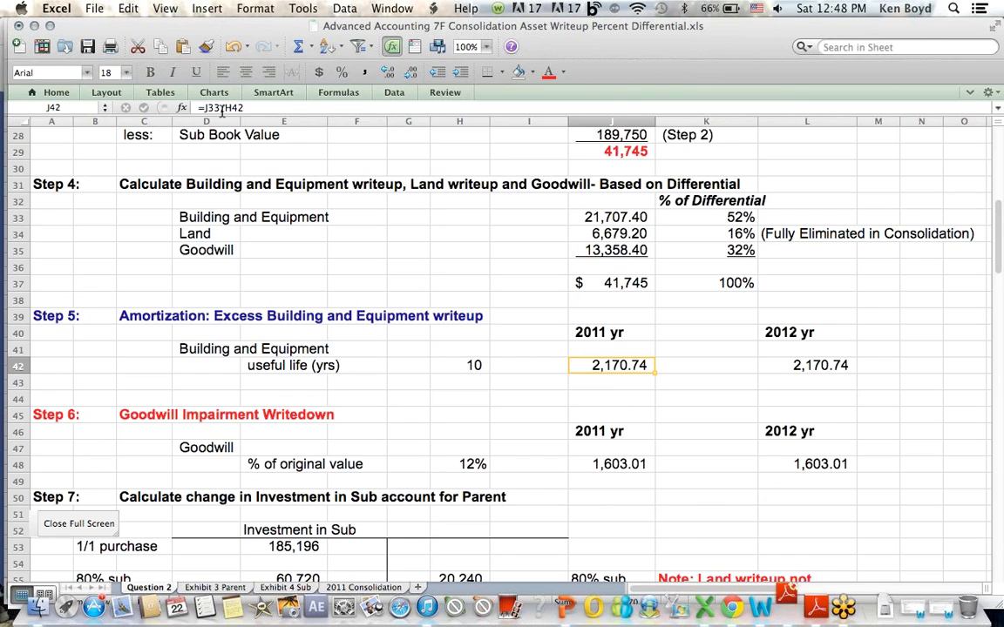
pyautogui.click(222, 109)
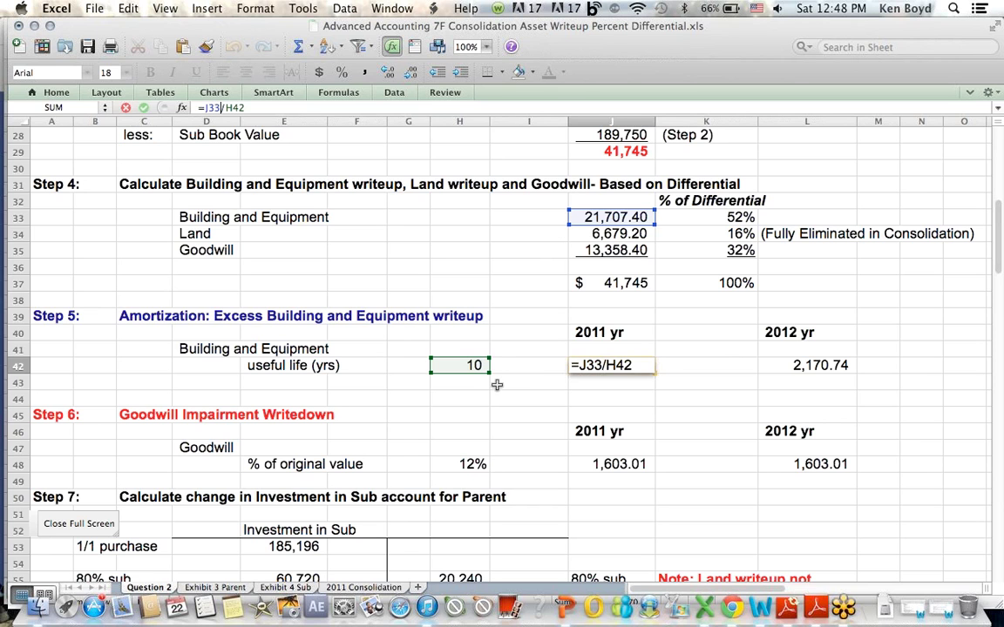
pyautogui.press('Return')
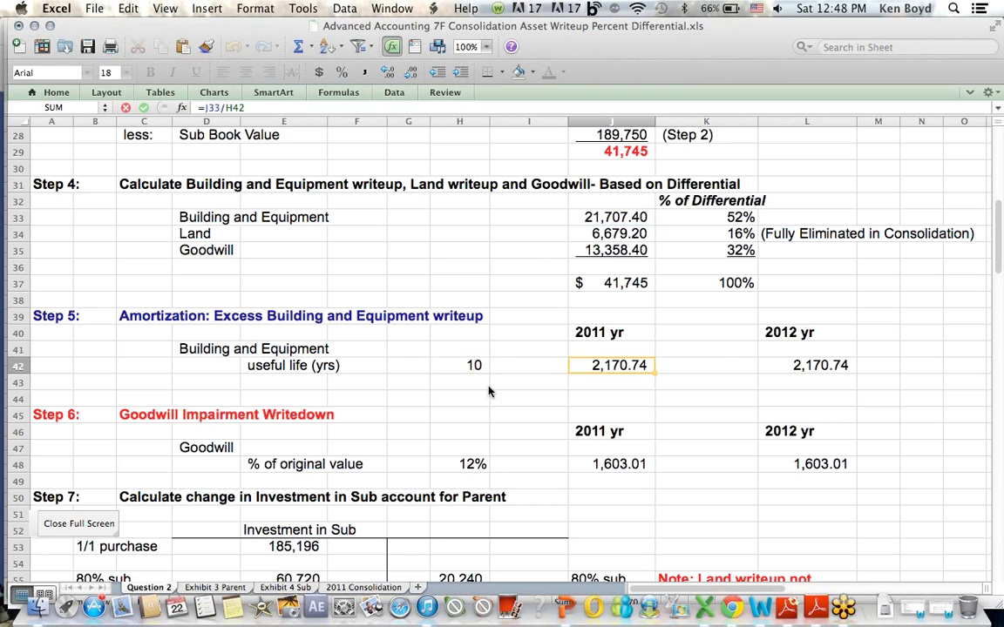
pyautogui.click(629, 366)
pyautogui.moveTo(628, 366); pyautogui.dragTo(796, 365)
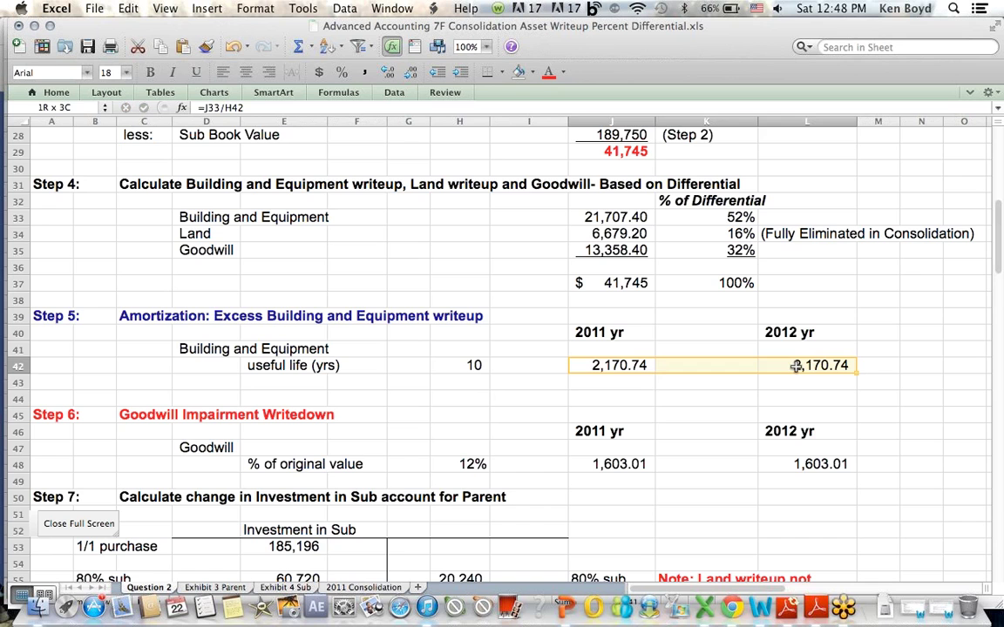
pyautogui.moveTo(997, 221); pyautogui.dragTo(998, 247)
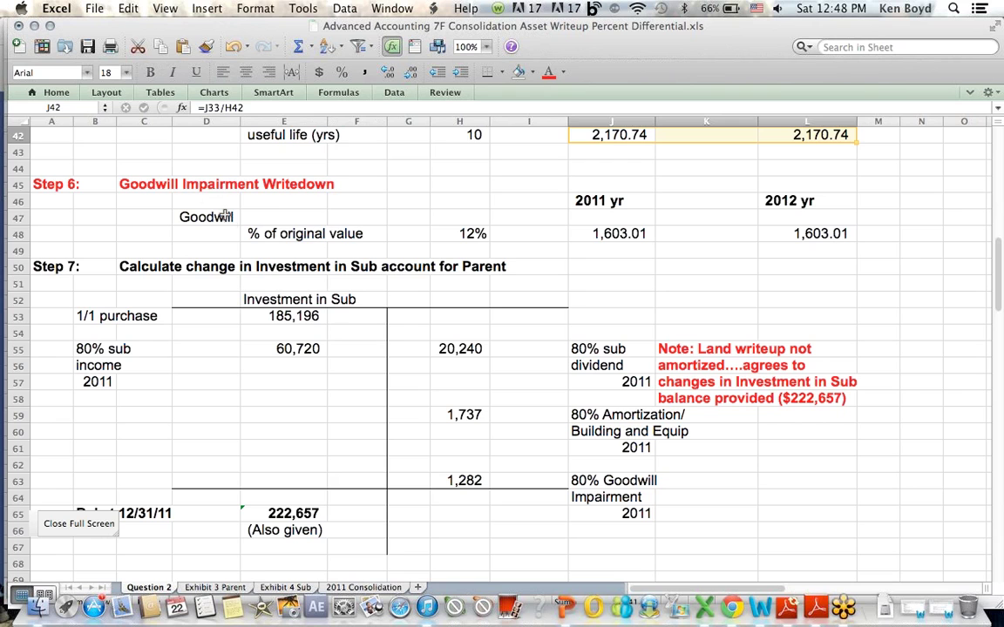
# Point out the 12% of original value row and the 2011 and 2012 impairment amounts.
pyautogui.moveTo(251, 233); pyautogui.dragTo(476, 229)
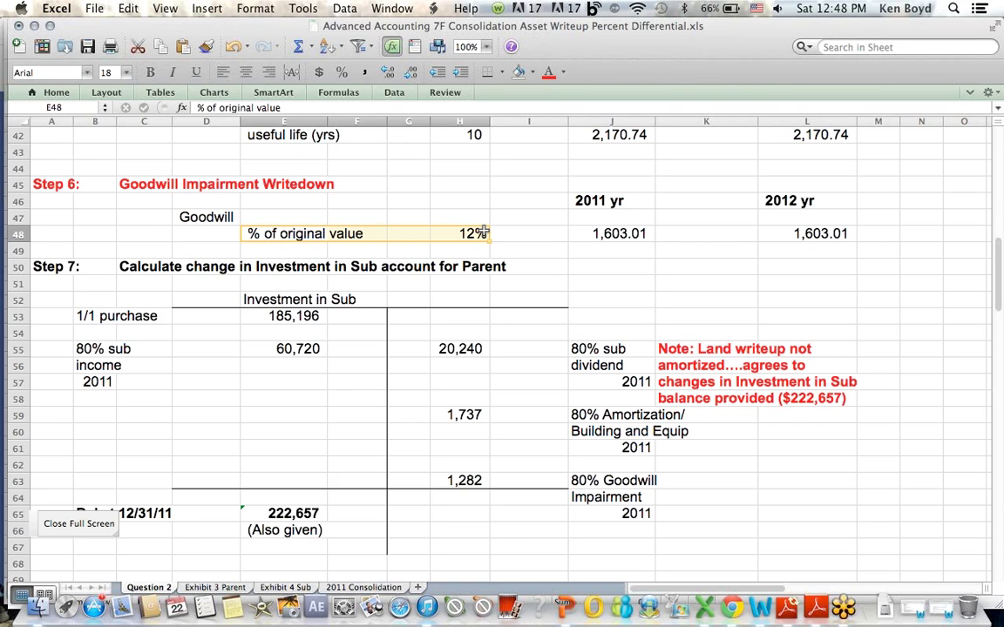
pyautogui.moveTo(613, 233); pyautogui.dragTo(870, 233)
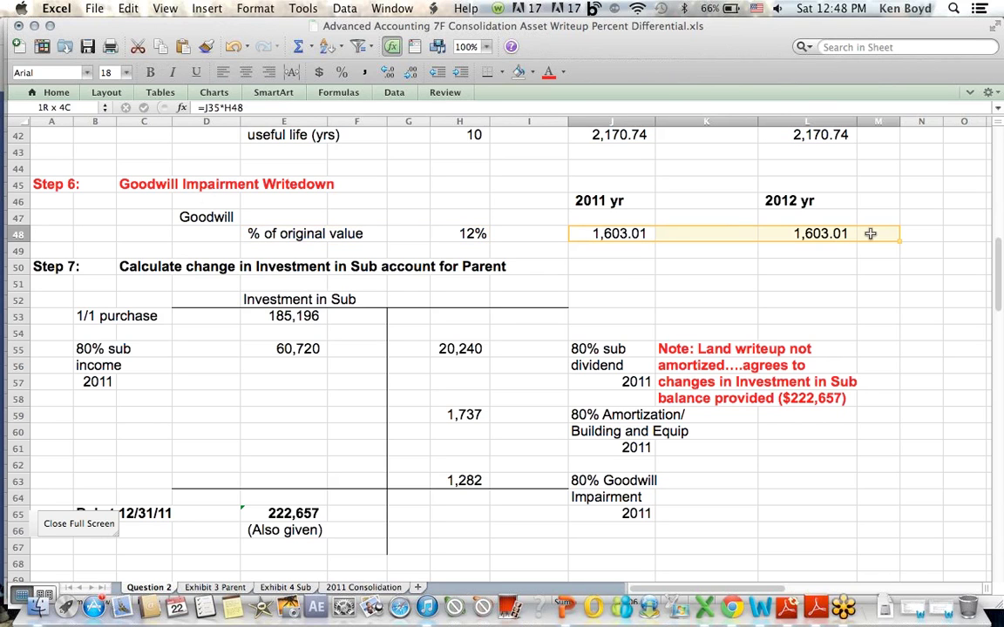
pyautogui.click(870, 299)
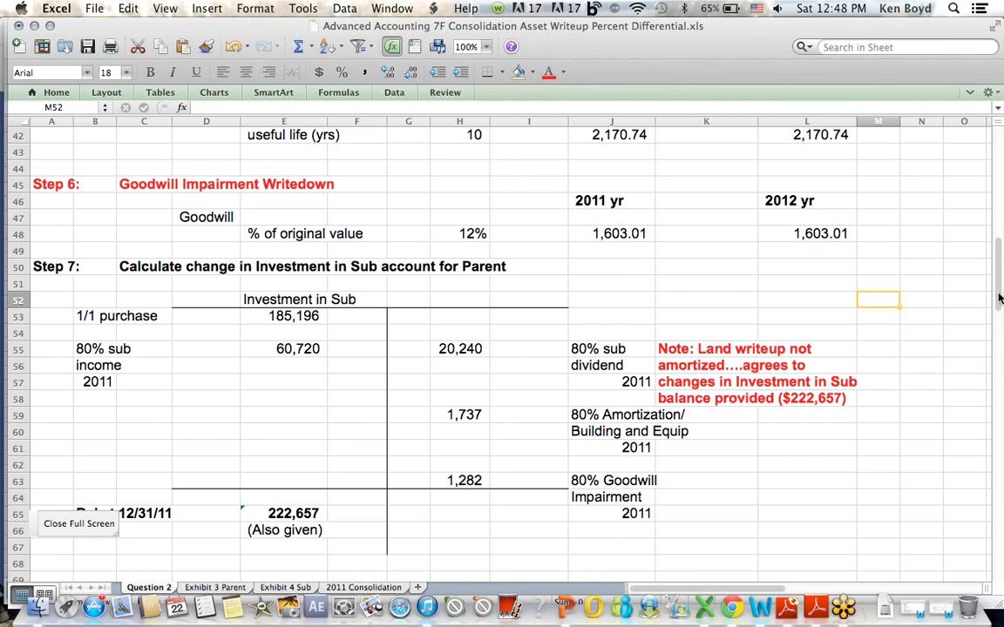
pyautogui.scroll(6, 1001, 272)
pyautogui.scroll(4, 1000, 271)
# Confirm the 2011 goodwill impairment formula =J35*H48, giving 1,603.01.
pyautogui.click(615, 398)
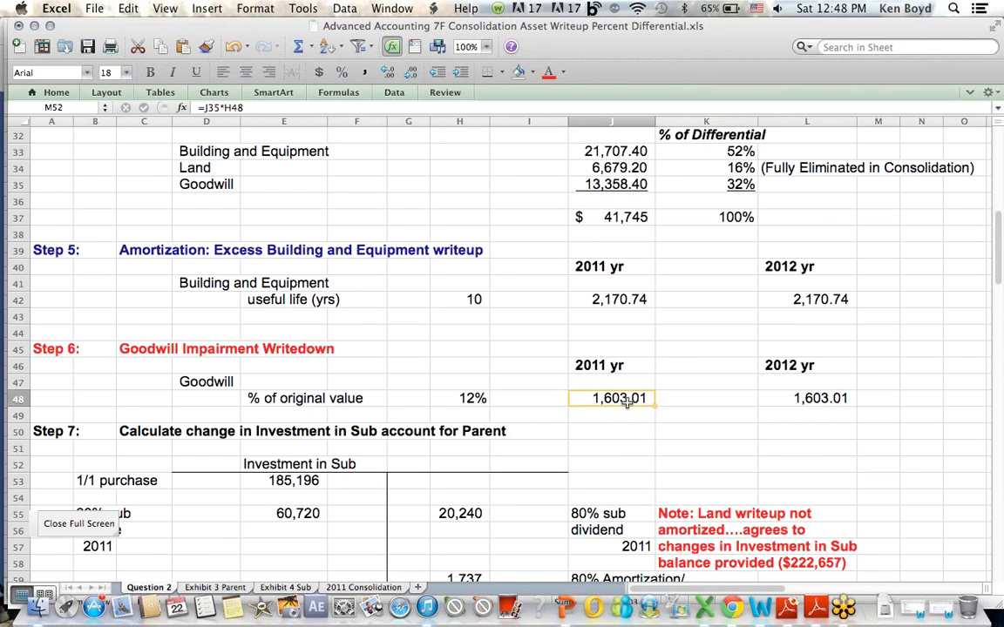
pyautogui.click(222, 107)
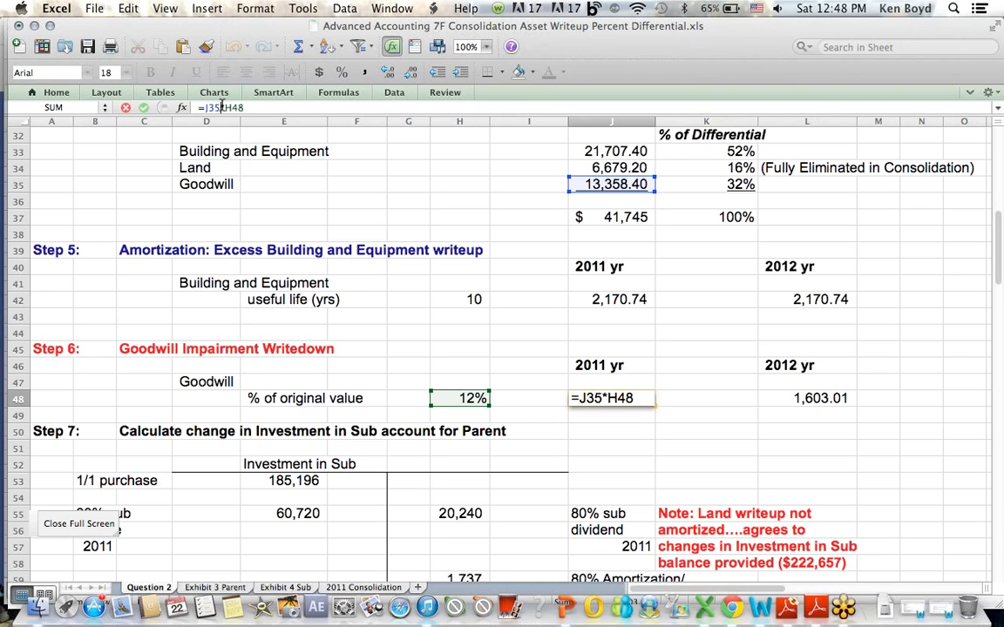
pyautogui.press('Return')
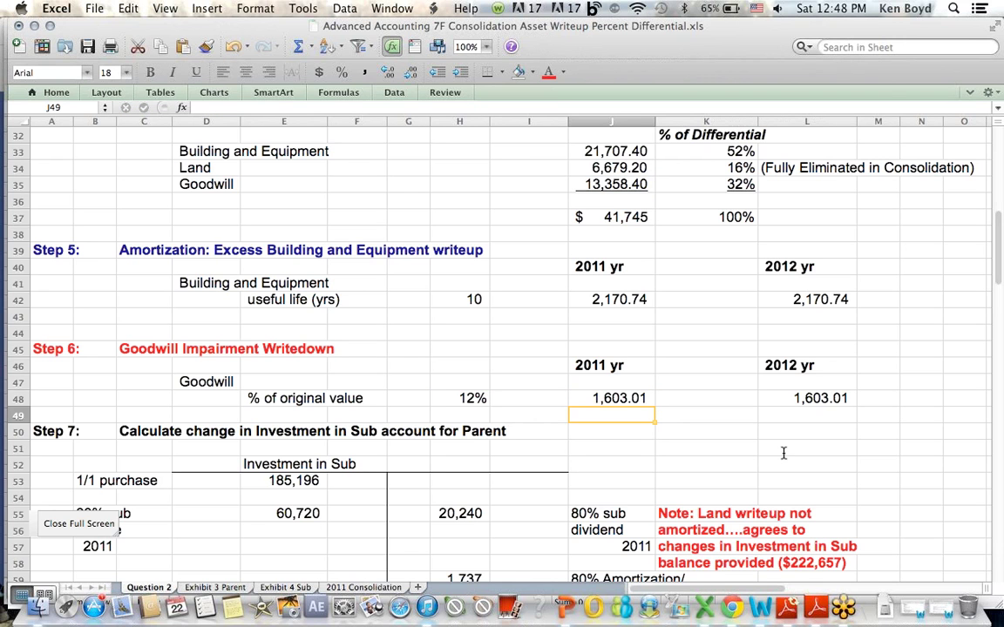
pyautogui.moveTo(636, 397); pyautogui.dragTo(840, 397)
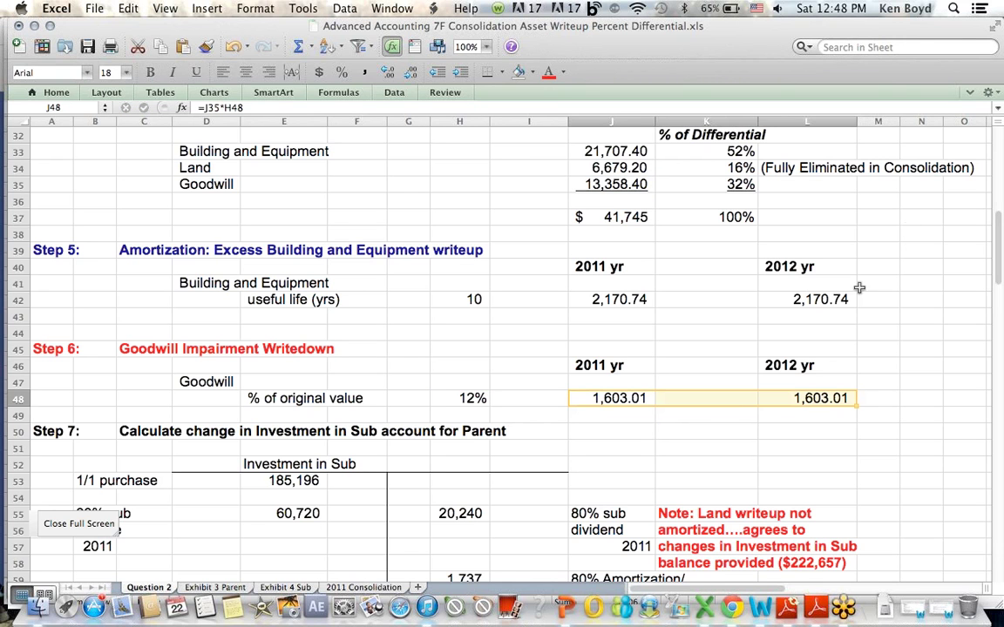
pyautogui.click(911, 223)
pyautogui.moveTo(1000, 229); pyautogui.dragTo(1000, 267)
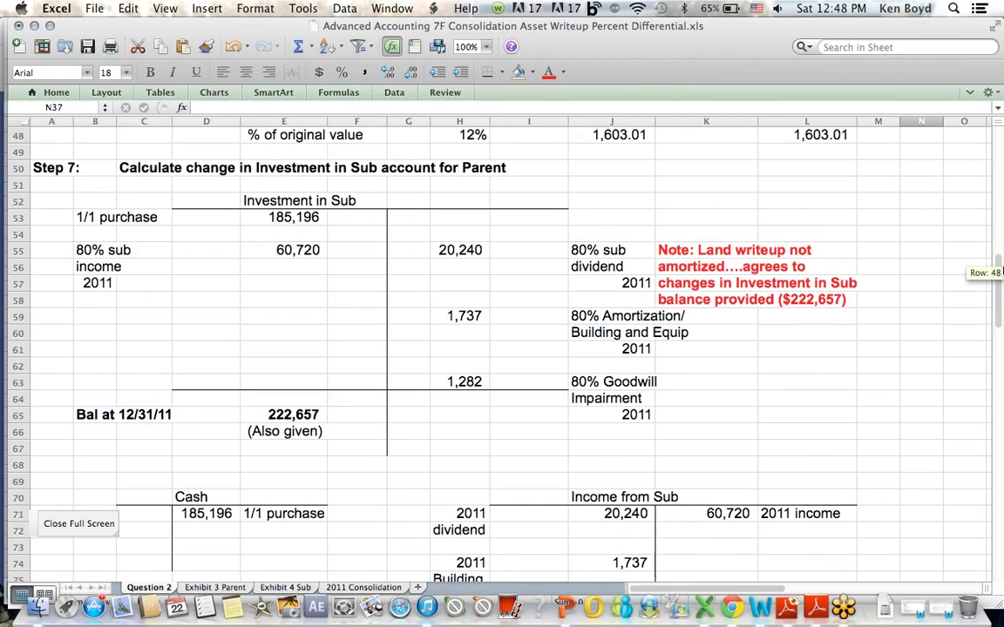
pyautogui.click(89, 222)
pyautogui.moveTo(89, 221); pyautogui.dragTo(294, 217)
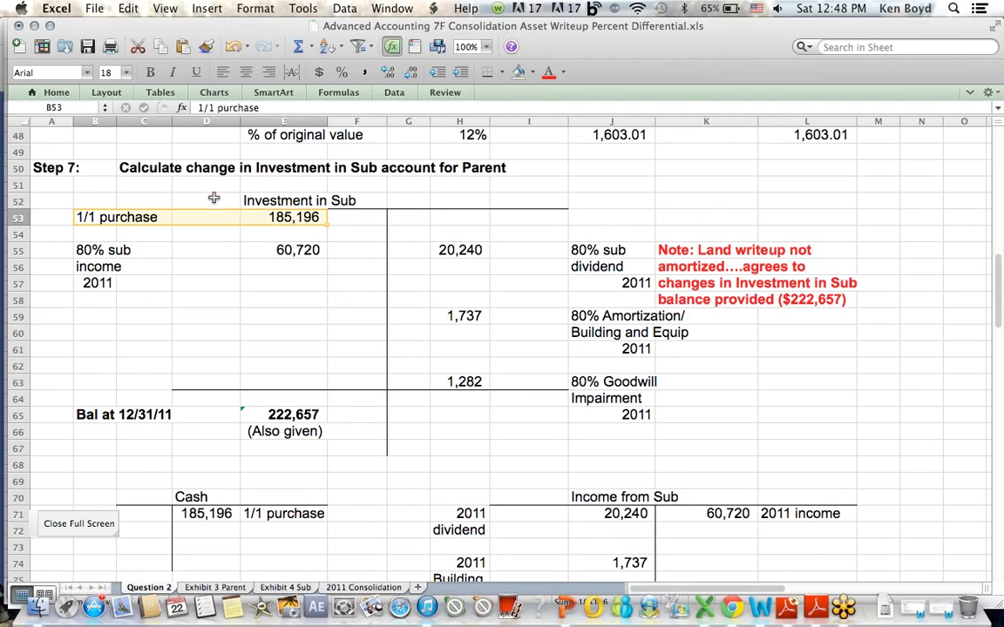
pyautogui.moveTo(184, 200); pyautogui.dragTo(417, 200)
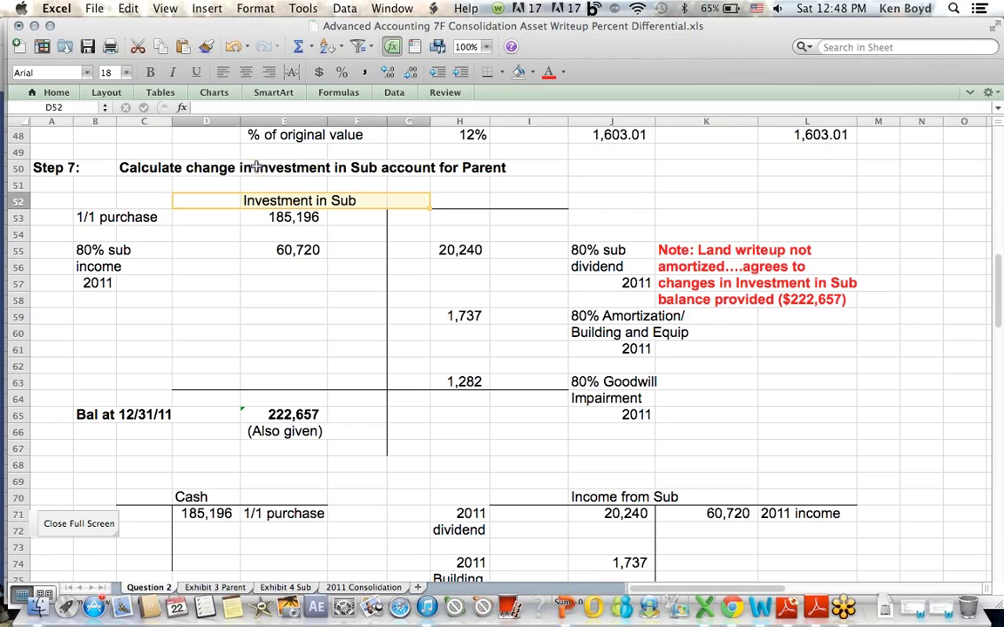
pyautogui.moveTo(245, 164); pyautogui.dragTo(544, 163)
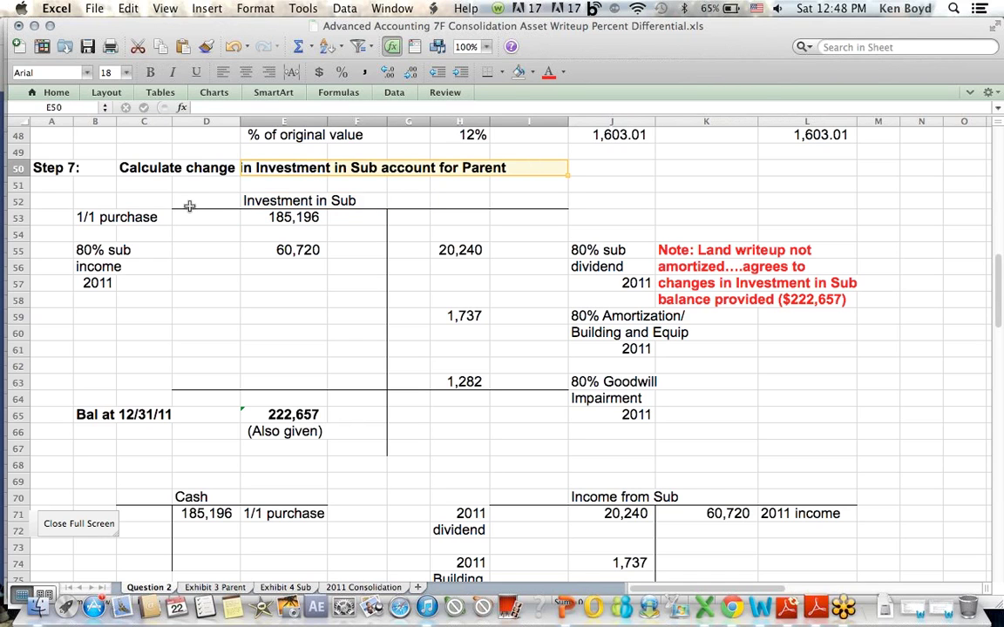
pyautogui.moveTo(76, 218); pyautogui.dragTo(326, 220)
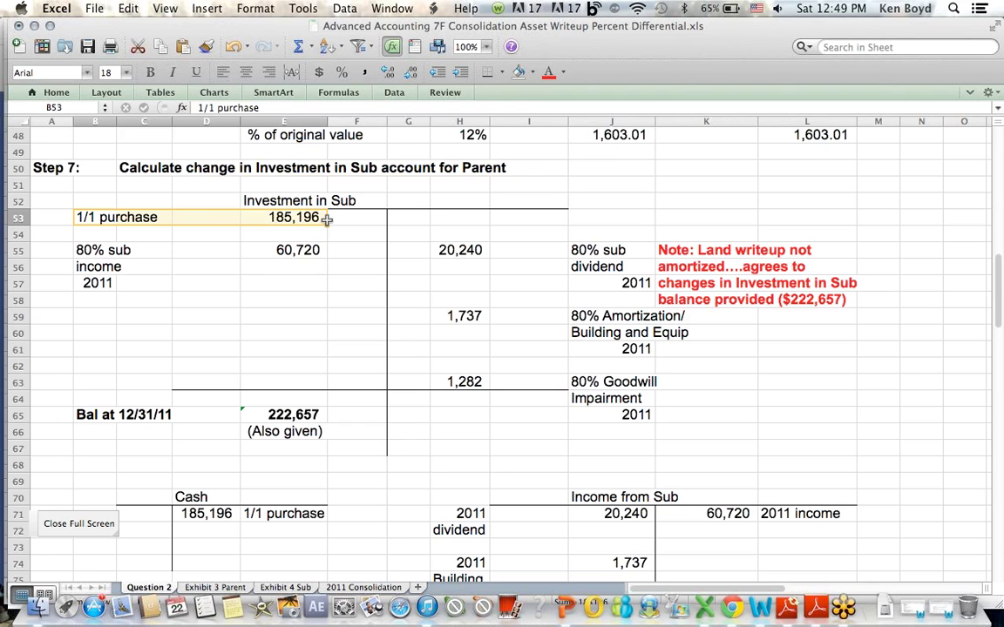
pyautogui.click(270, 332)
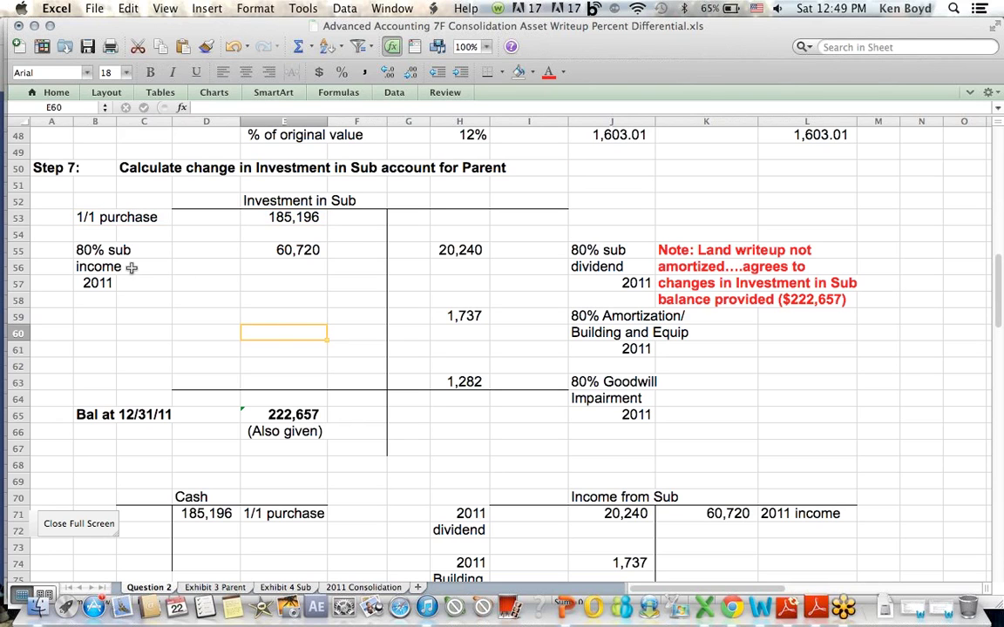
pyautogui.moveTo(87, 250); pyautogui.dragTo(305, 315)
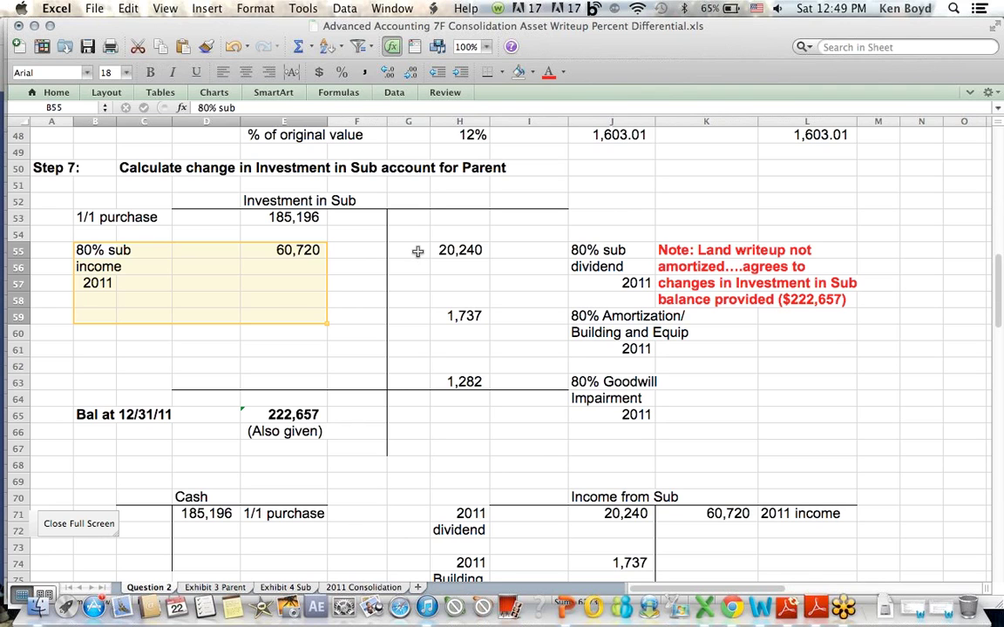
pyautogui.moveTo(417, 251); pyautogui.dragTo(630, 288)
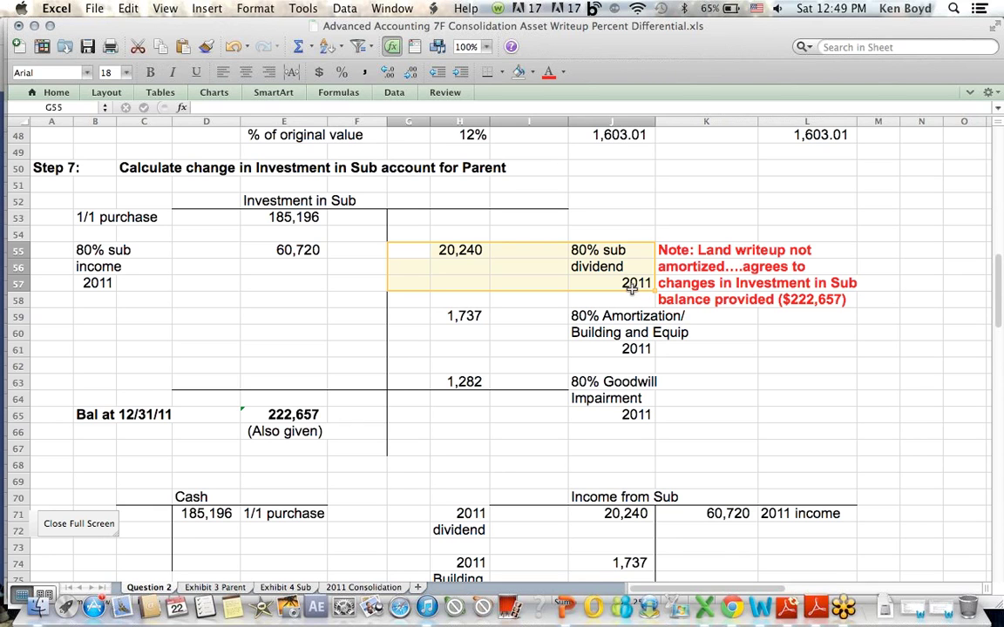
pyautogui.click(870, 361)
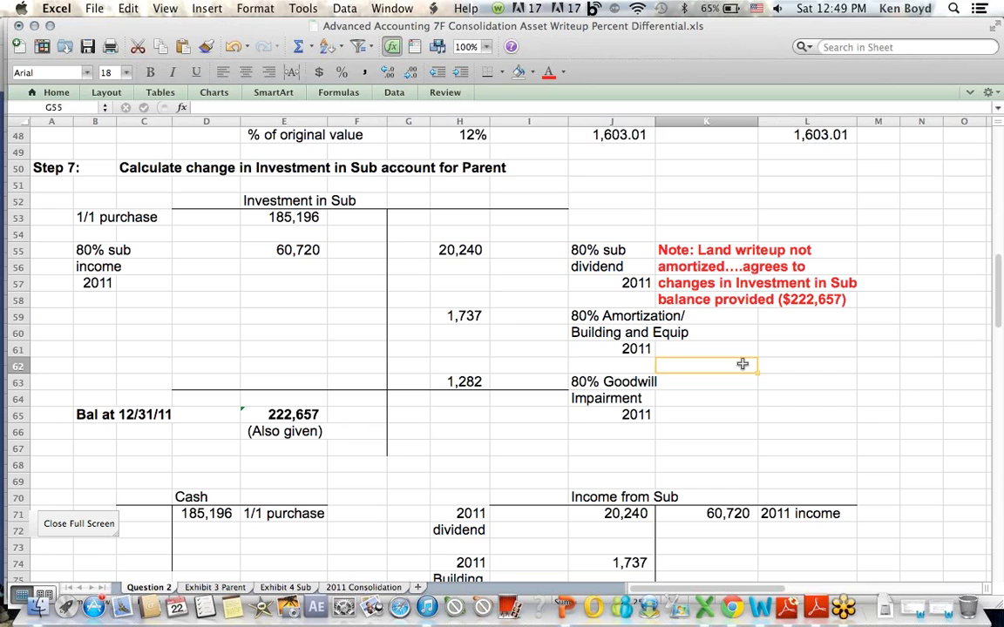
pyautogui.moveTo(440, 318); pyautogui.dragTo(755, 416)
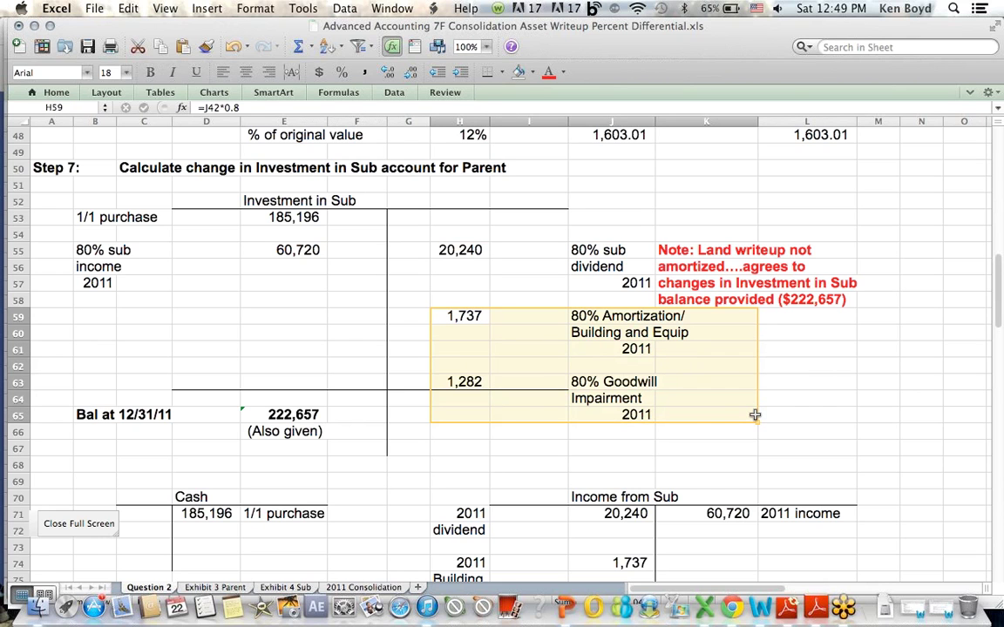
pyautogui.click(721, 399)
pyautogui.moveTo(579, 318); pyautogui.dragTo(697, 363)
pyautogui.moveTo(461, 383); pyautogui.dragTo(746, 421)
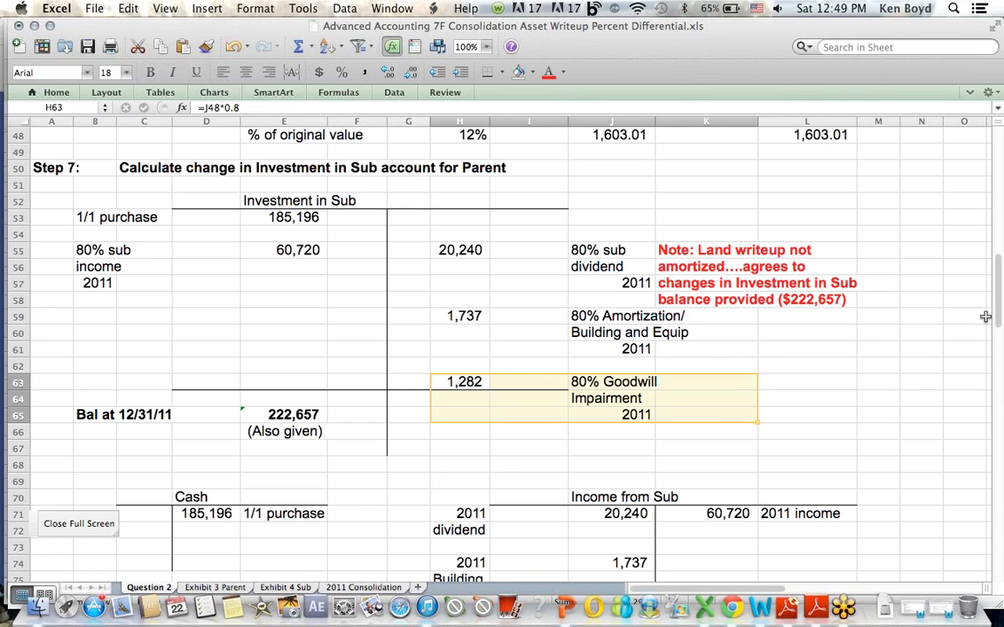
pyautogui.scroll(5, 887, 292)
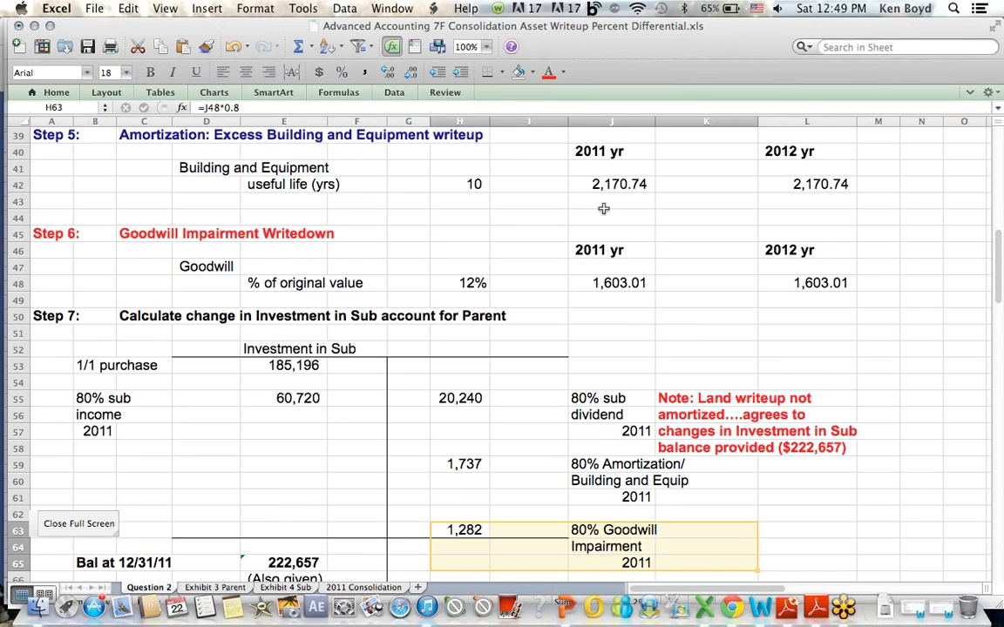
pyautogui.click(455, 463)
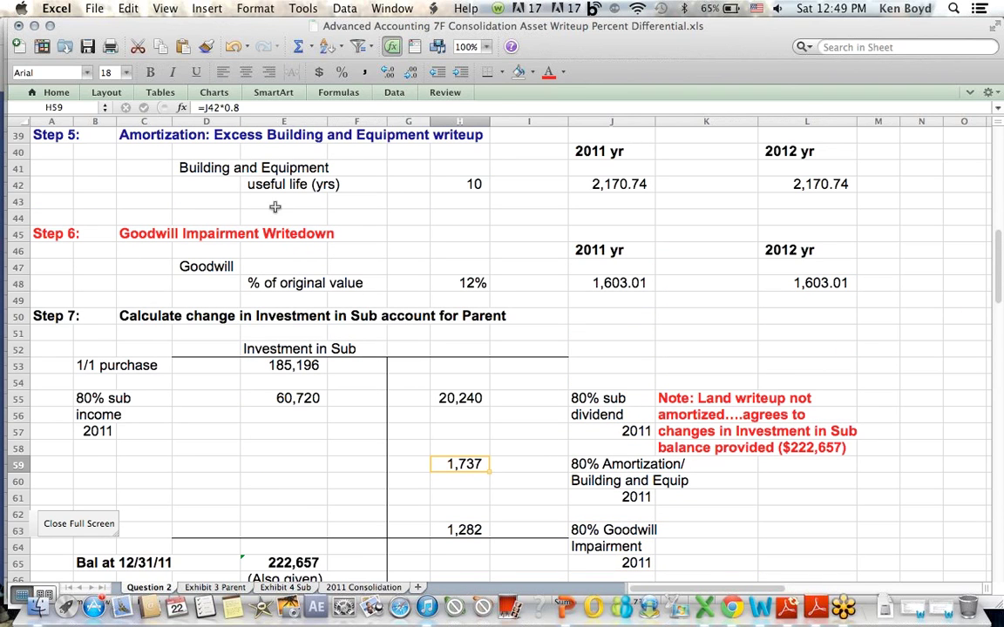
pyautogui.click(222, 107)
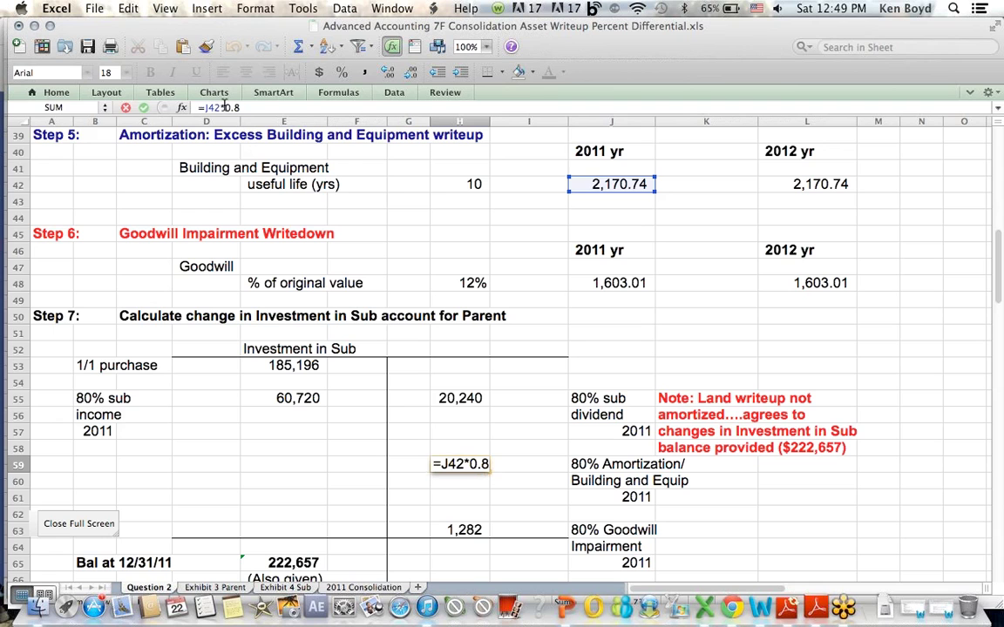
pyautogui.press('Return')
pyautogui.press('Down')
pyautogui.press('Down')
pyautogui.press('Down')
pyautogui.click(225, 107)
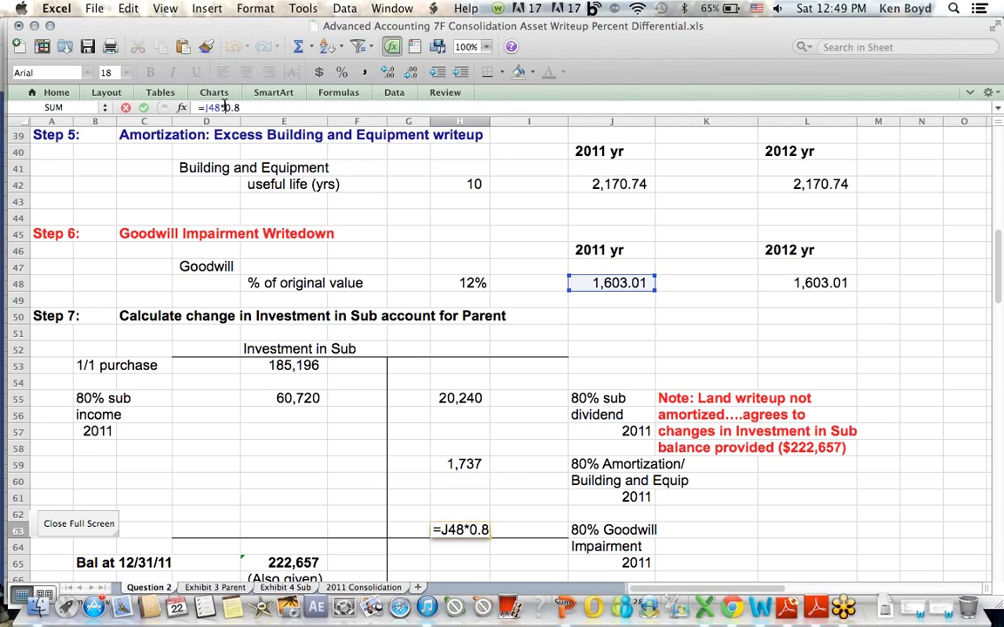
pyautogui.press('Return')
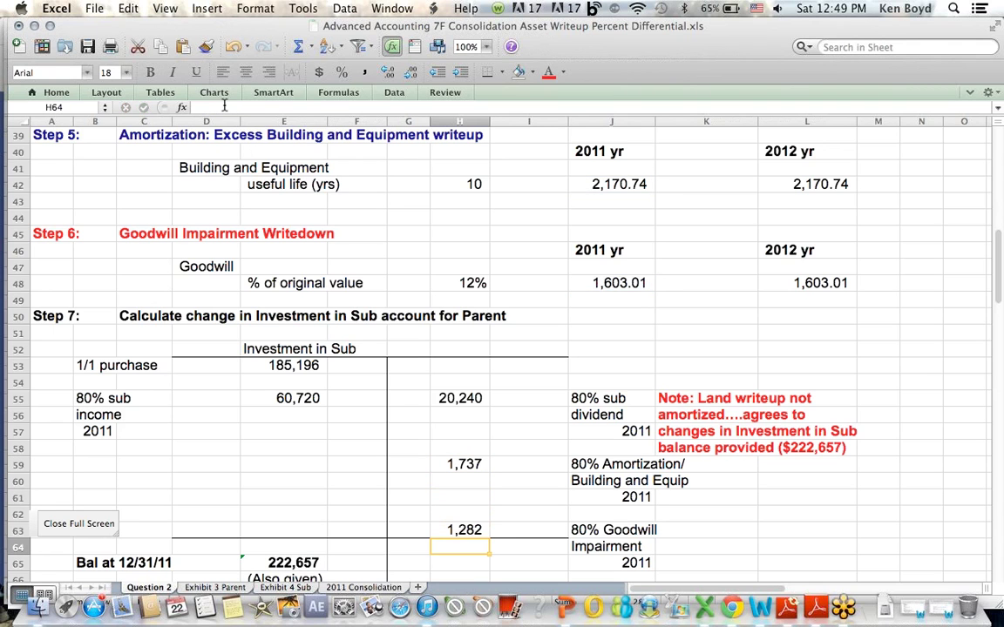
pyautogui.click(692, 399)
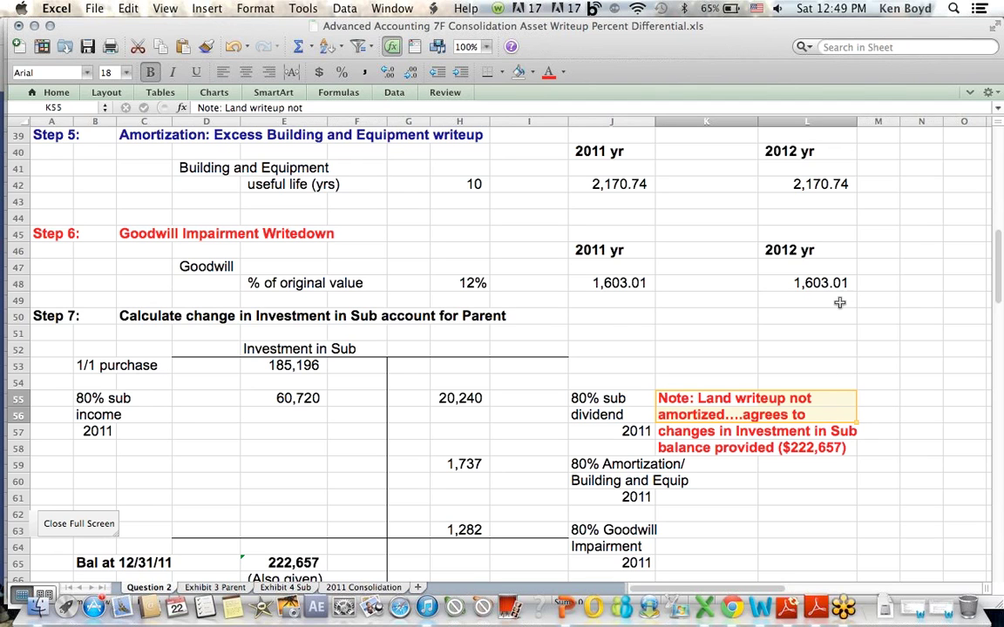
pyautogui.click(797, 349)
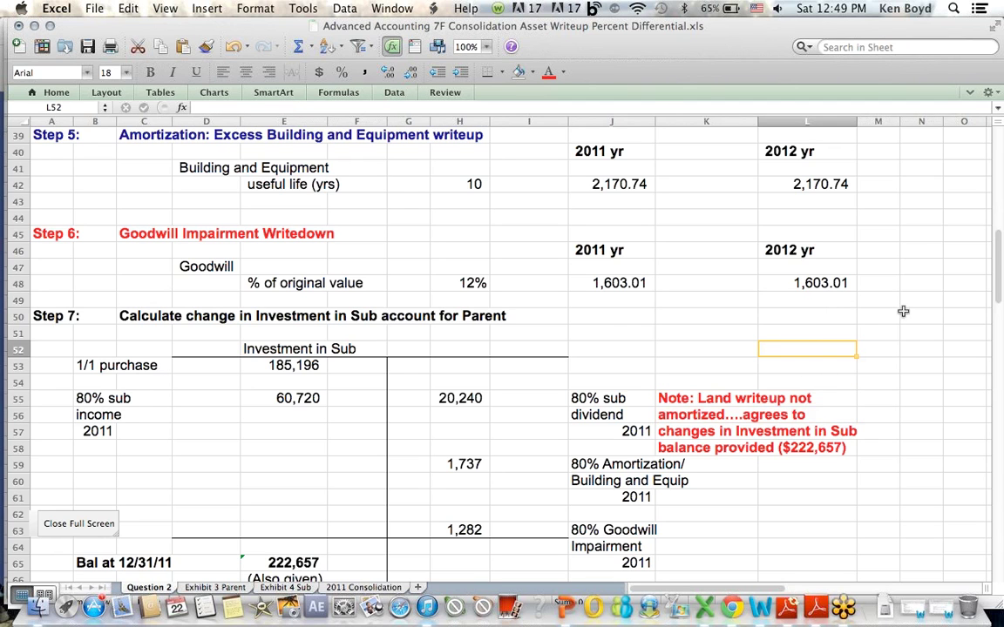
pyautogui.moveTo(999, 242); pyautogui.dragTo(997, 311)
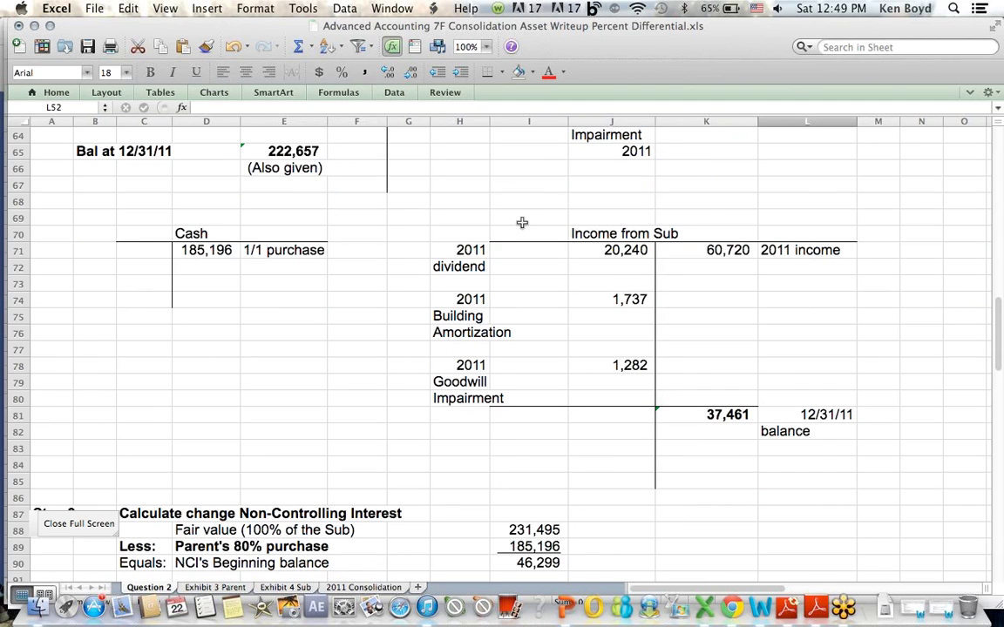
pyautogui.moveTo(521, 220); pyautogui.dragTo(859, 229)
pyautogui.moveTo(998, 332); pyautogui.dragTo(999, 289)
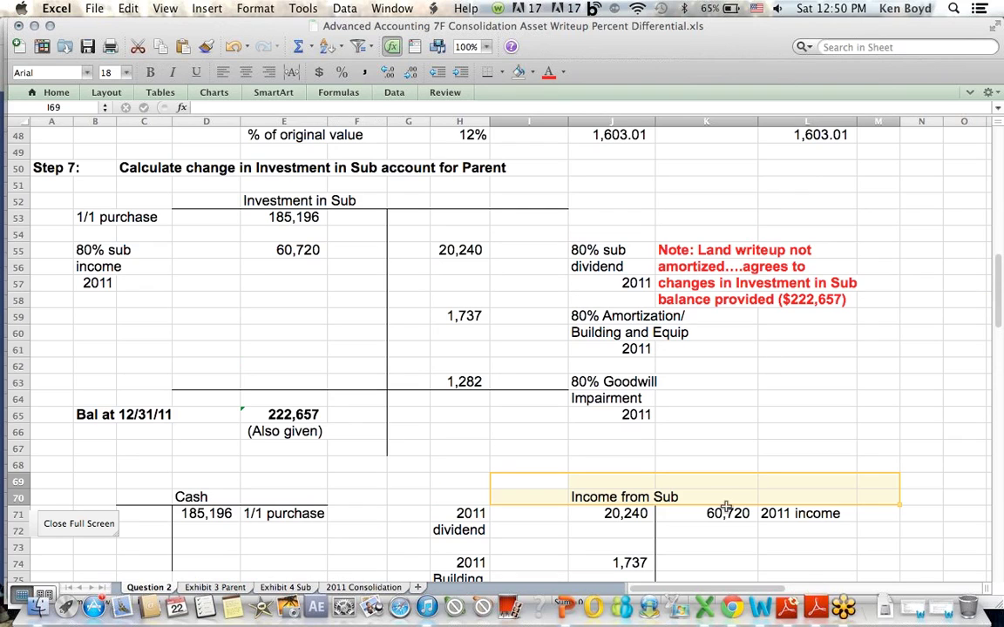
pyautogui.moveTo(725, 514); pyautogui.dragTo(866, 515)
pyautogui.moveTo(297, 250); pyautogui.dragTo(95, 250)
pyautogui.moveTo(461, 516); pyautogui.dragTo(549, 544)
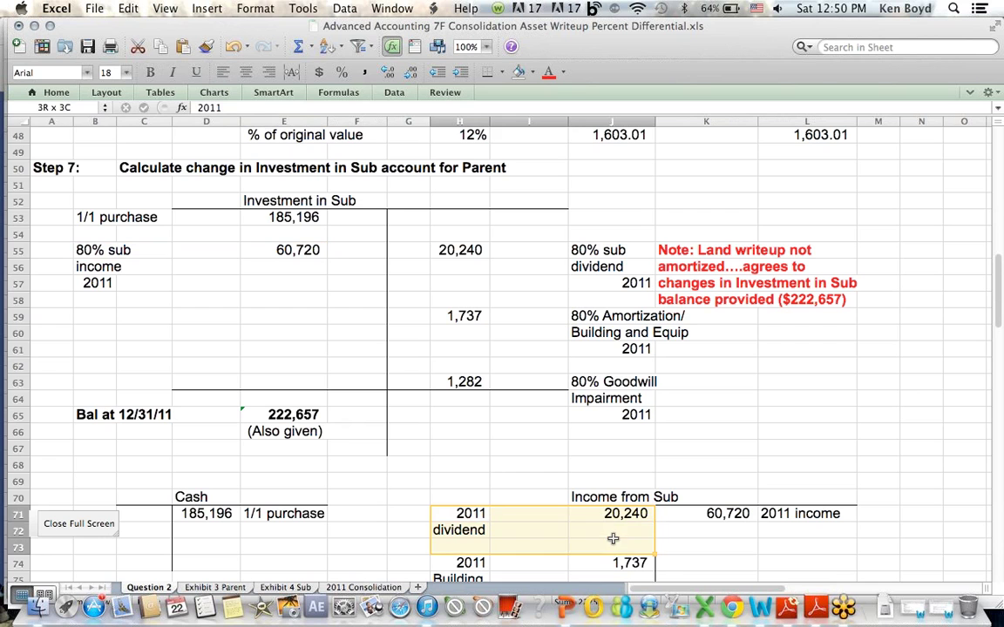
pyautogui.moveTo(440, 250); pyautogui.dragTo(601, 264)
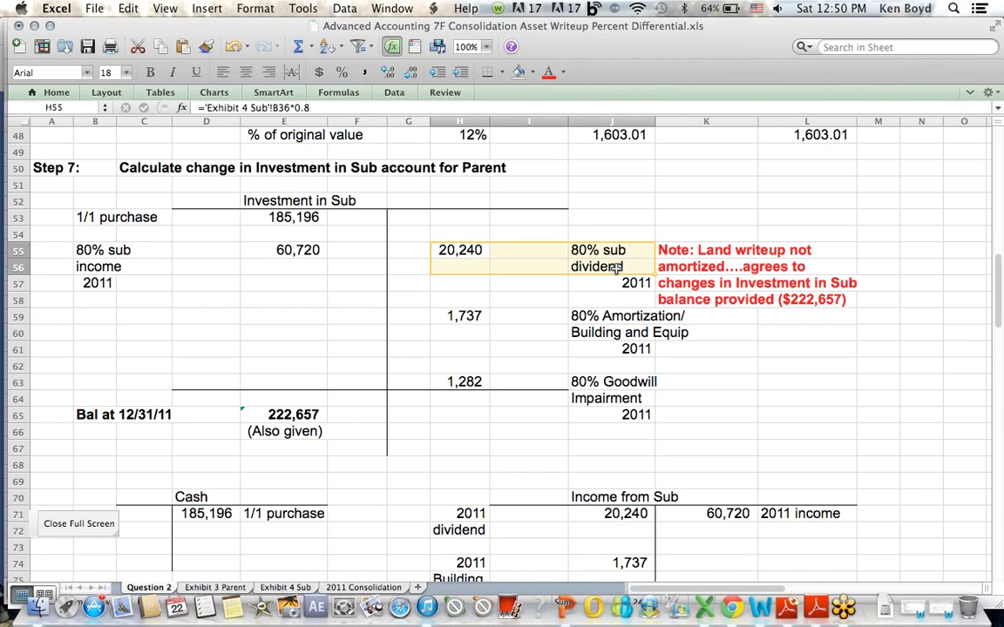
pyautogui.moveTo(1000, 322); pyautogui.dragTo(999, 323)
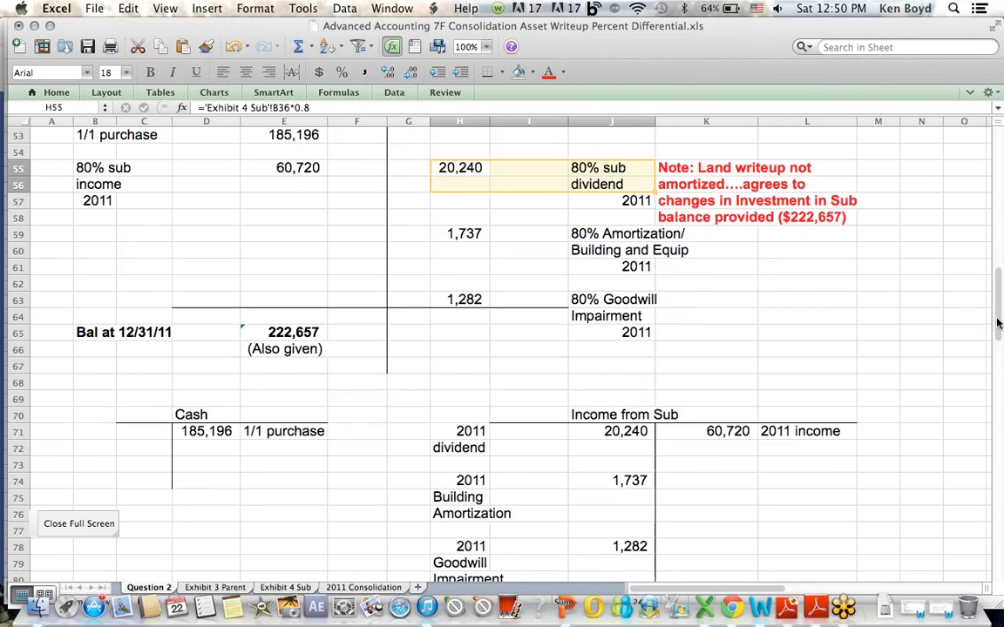
pyautogui.moveTo(446, 480); pyautogui.dragTo(633, 577)
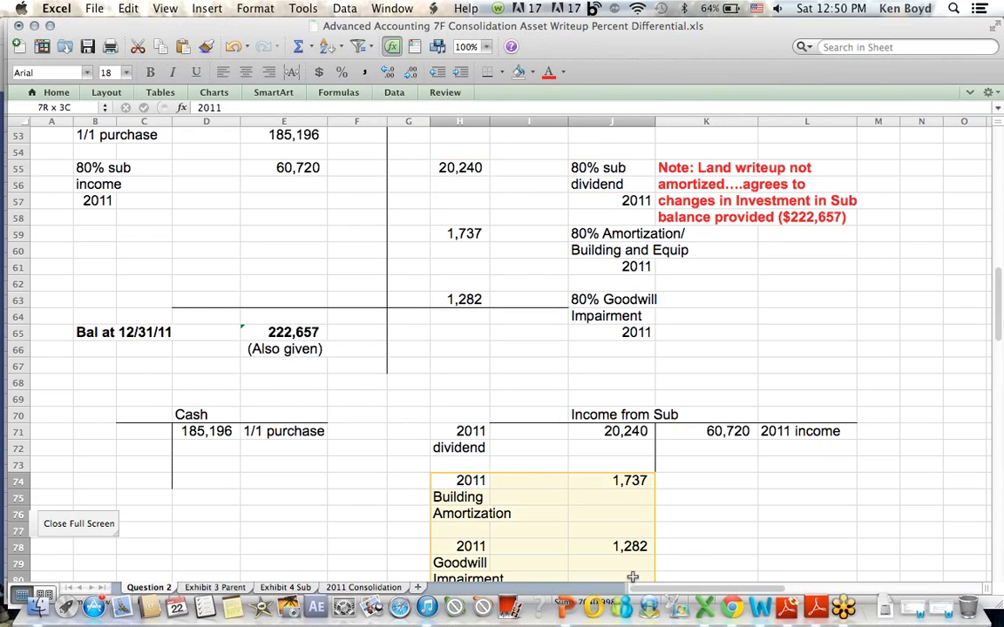
pyautogui.moveTo(440, 234); pyautogui.dragTo(841, 347)
pyautogui.click(921, 299)
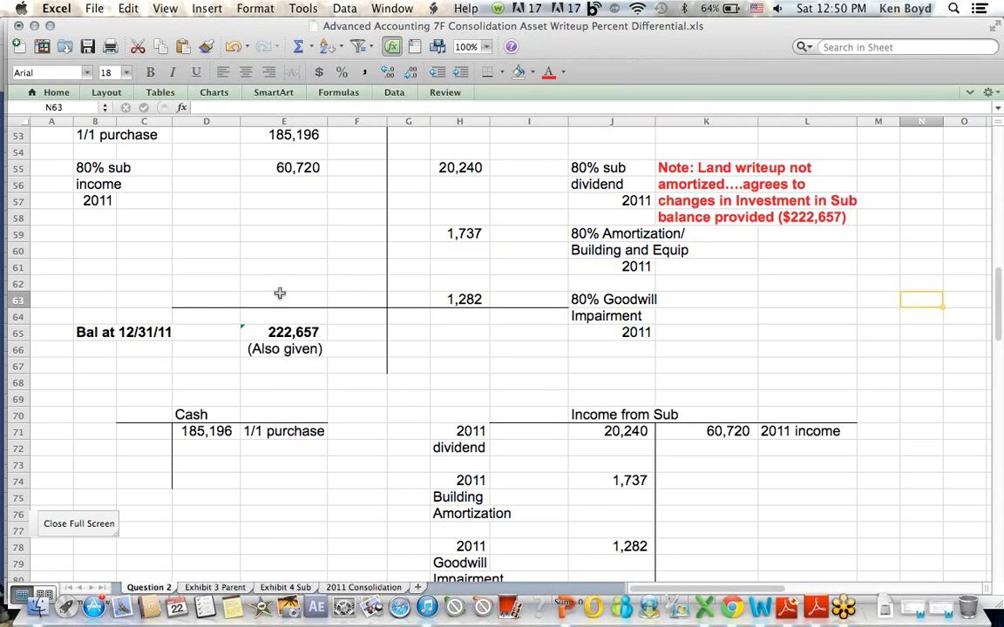
pyautogui.moveTo(98, 330); pyautogui.dragTo(370, 366)
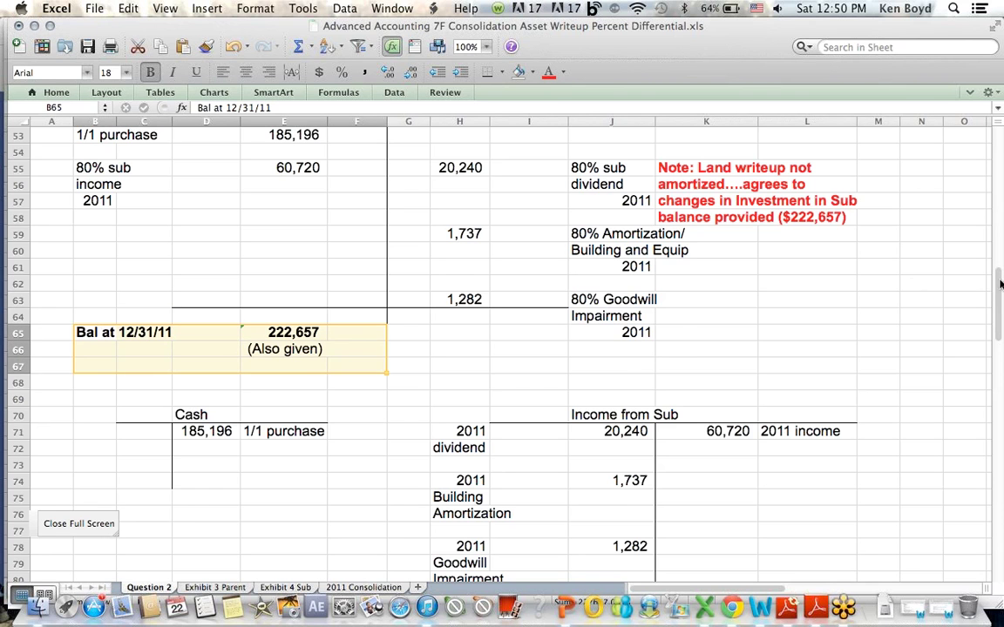
pyautogui.moveTo(999, 297); pyautogui.dragTo(999, 322)
pyautogui.click(727, 431)
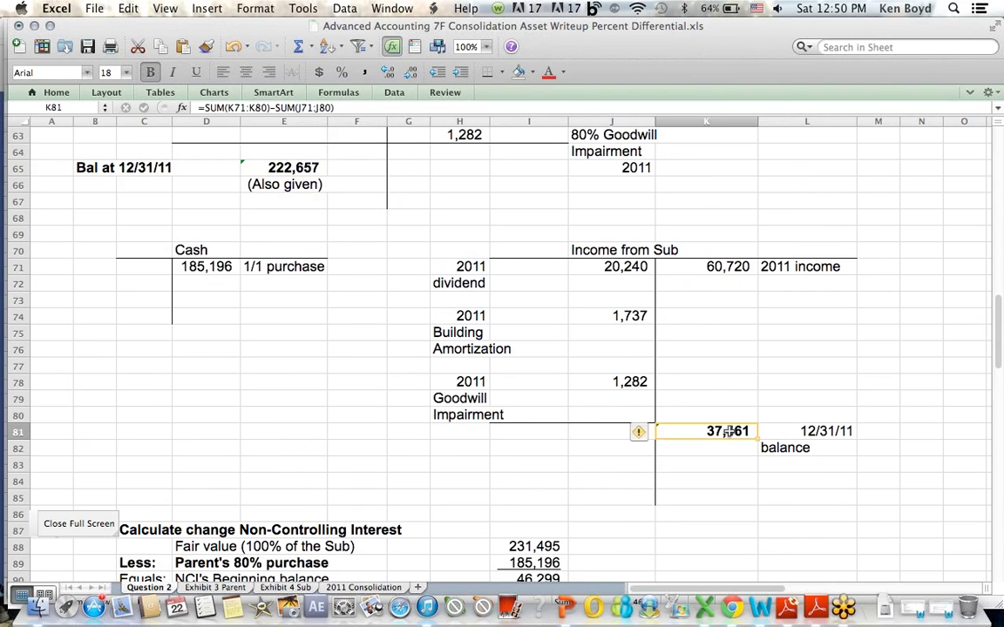
pyautogui.moveTo(998, 314); pyautogui.dragTo(1001, 367)
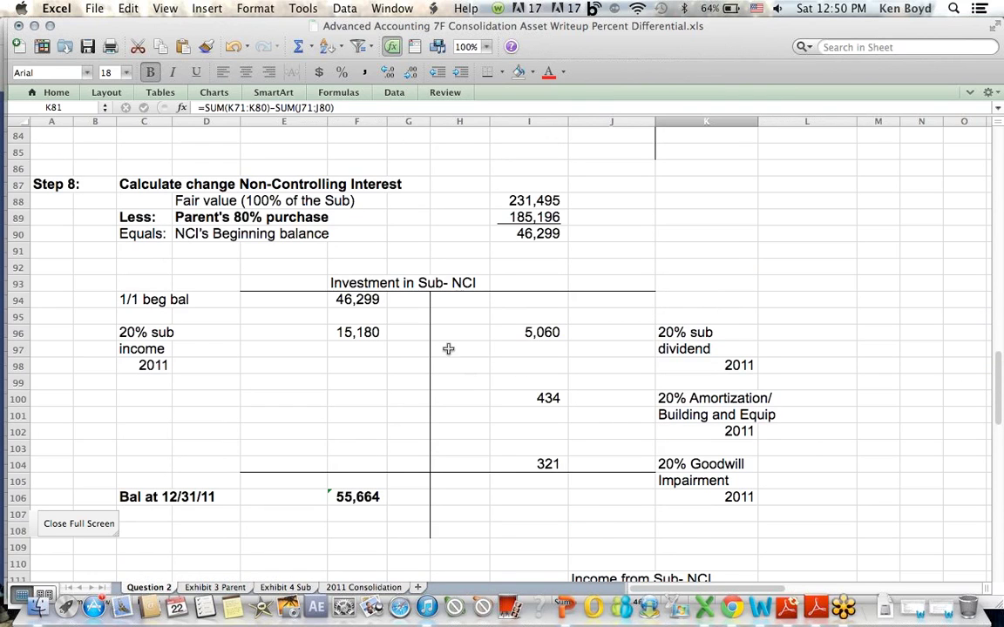
# Highlight the NCI calculation: 46,299 beginning balance, 15,180 income, 5,060 dividend, amortization and goodwill entries.
pyautogui.moveTo(198, 201); pyautogui.dragTo(557, 199)
pyautogui.moveTo(224, 217); pyautogui.dragTo(573, 231)
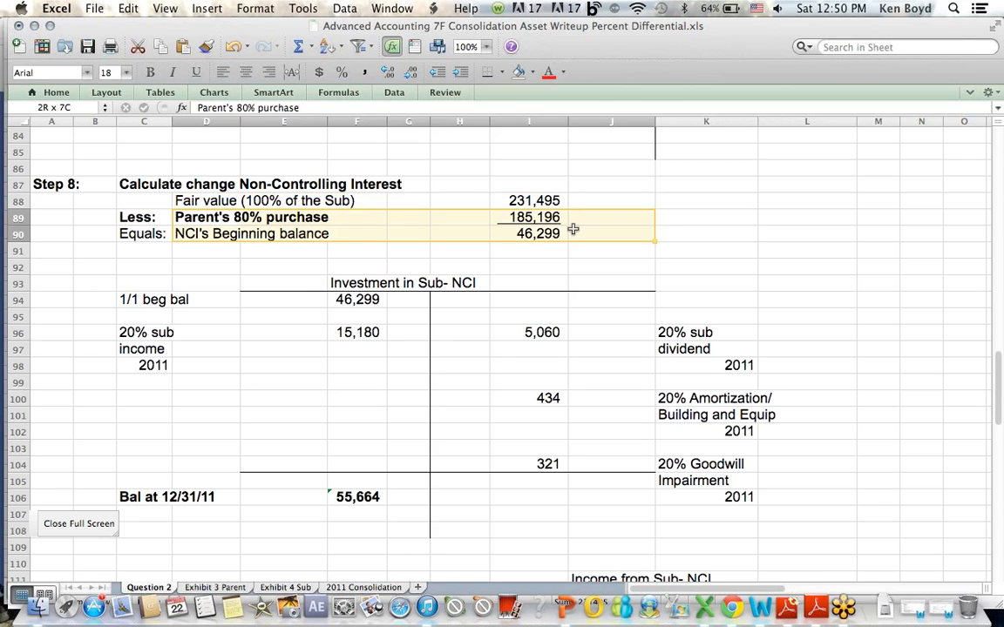
pyautogui.click(147, 247)
pyautogui.moveTo(139, 235); pyautogui.dragTo(588, 243)
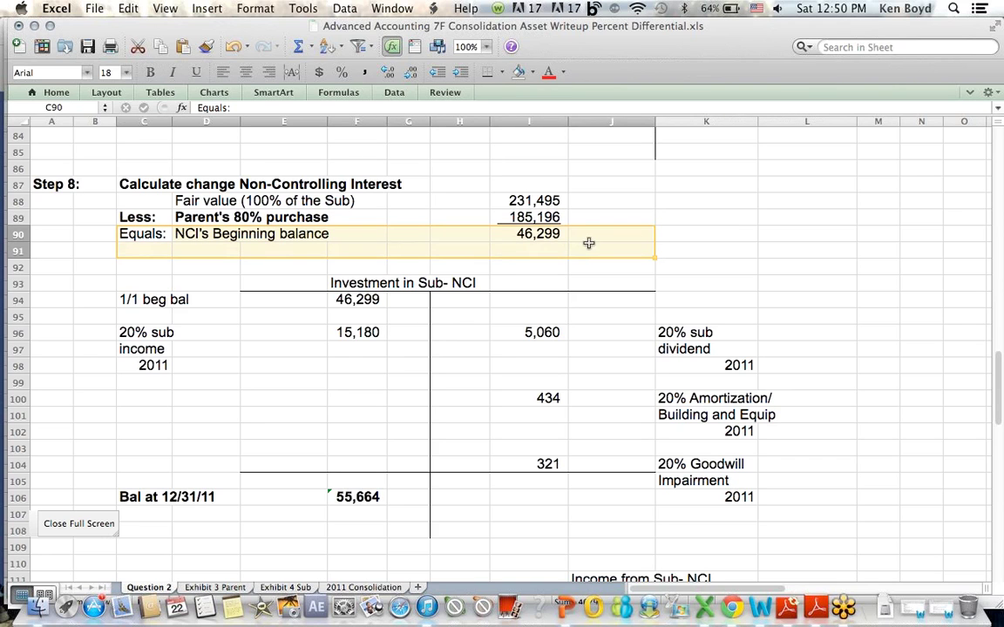
pyautogui.click(349, 299)
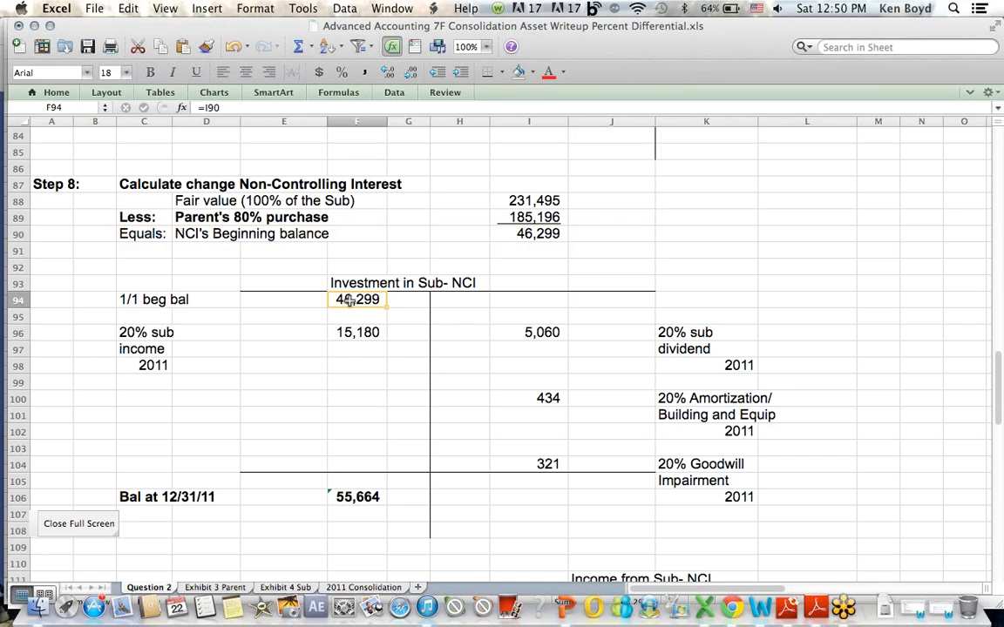
pyautogui.moveTo(131, 333); pyautogui.dragTo(381, 399)
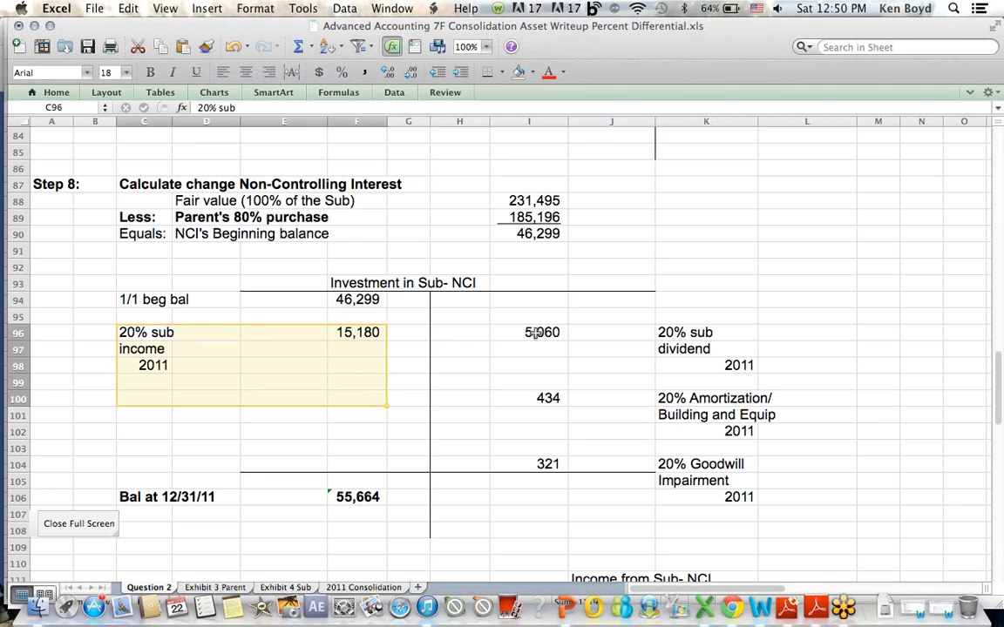
pyautogui.moveTo(535, 333); pyautogui.dragTo(826, 385)
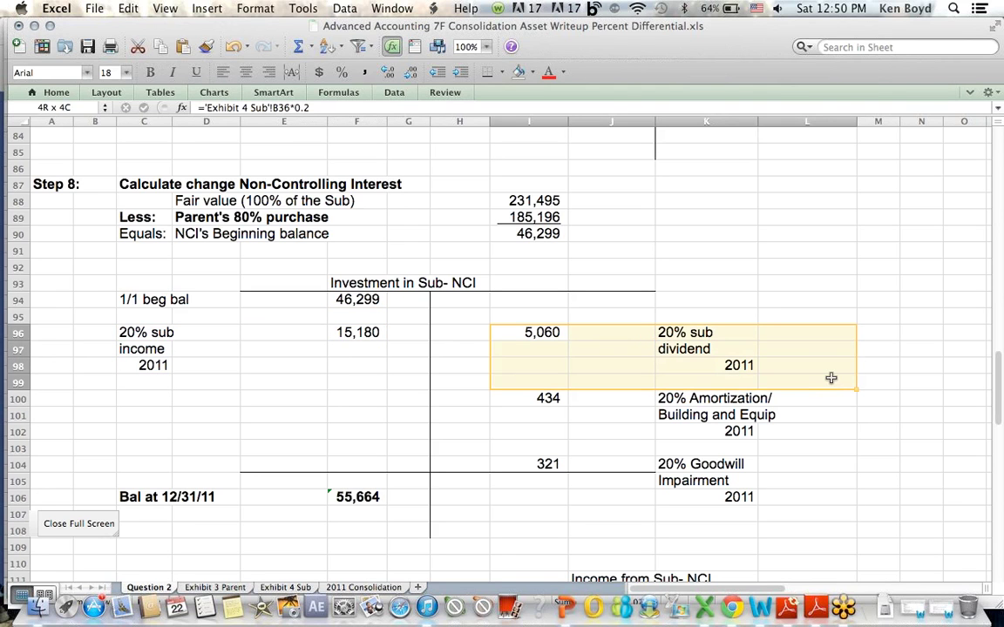
pyautogui.moveTo(522, 403); pyautogui.dragTo(845, 489)
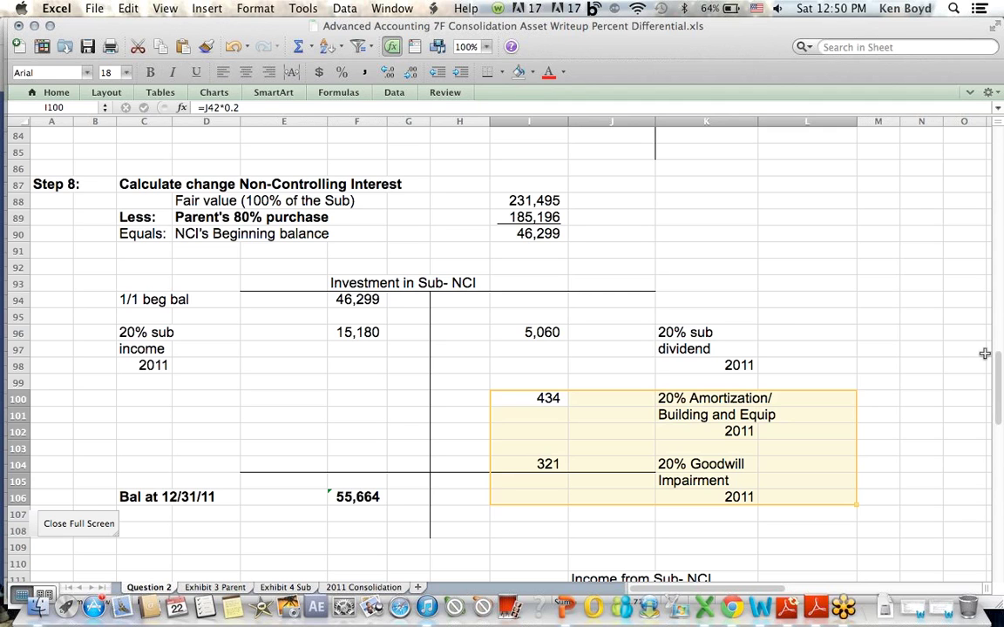
# Trace the 55,664 NCI balance at 12/31/11 from 46,299, the 5,060 dividend and amortization amounts.
pyautogui.moveTo(1000, 371); pyautogui.dragTo(1001, 406)
pyautogui.moveTo(357, 284); pyautogui.dragTo(122, 298)
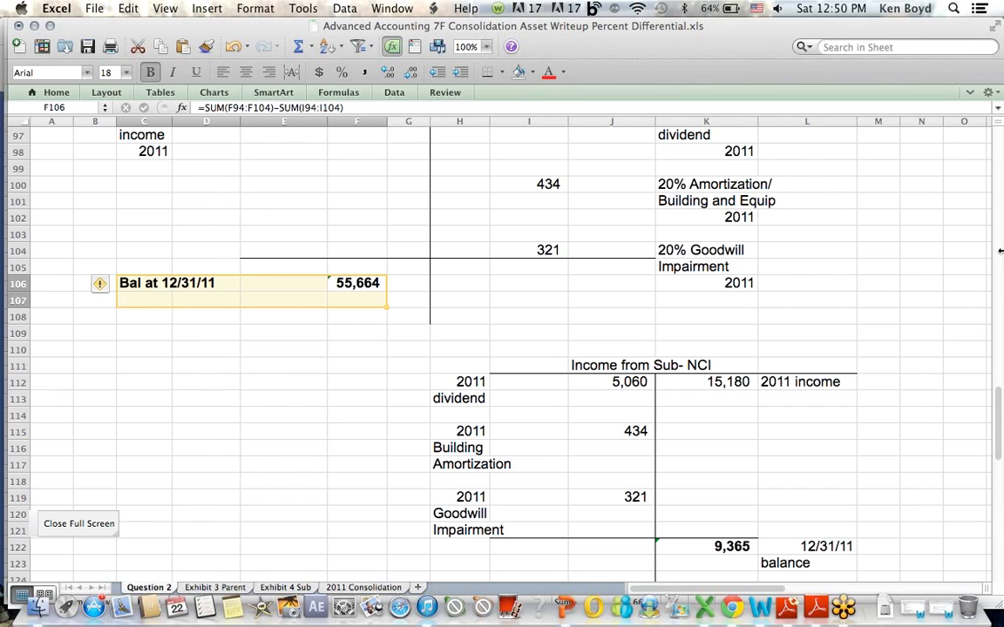
pyautogui.moveTo(996, 437); pyautogui.dragTo(996, 421)
pyautogui.click(344, 152)
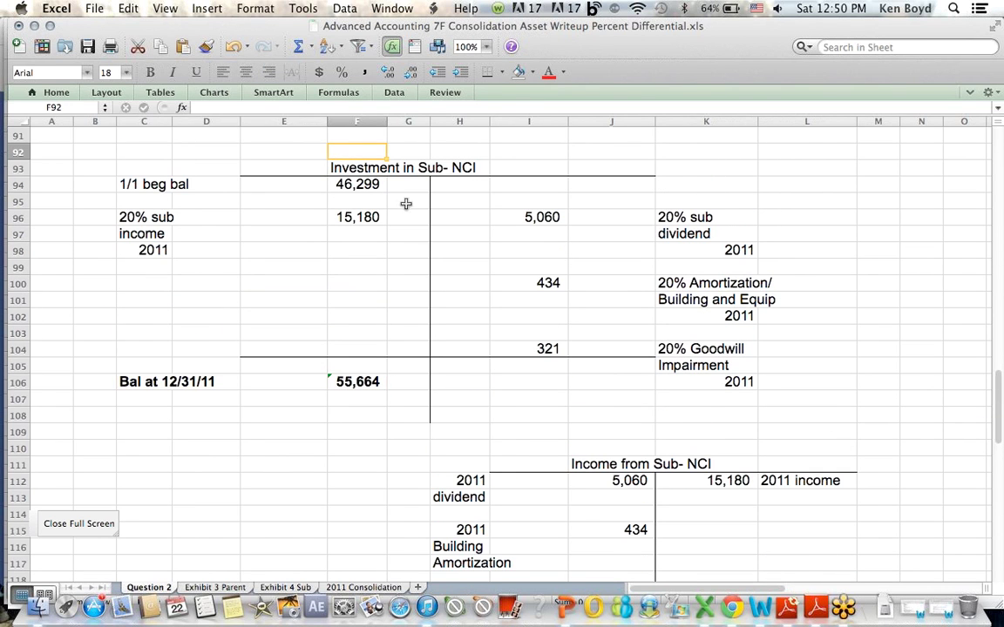
pyautogui.click(383, 179)
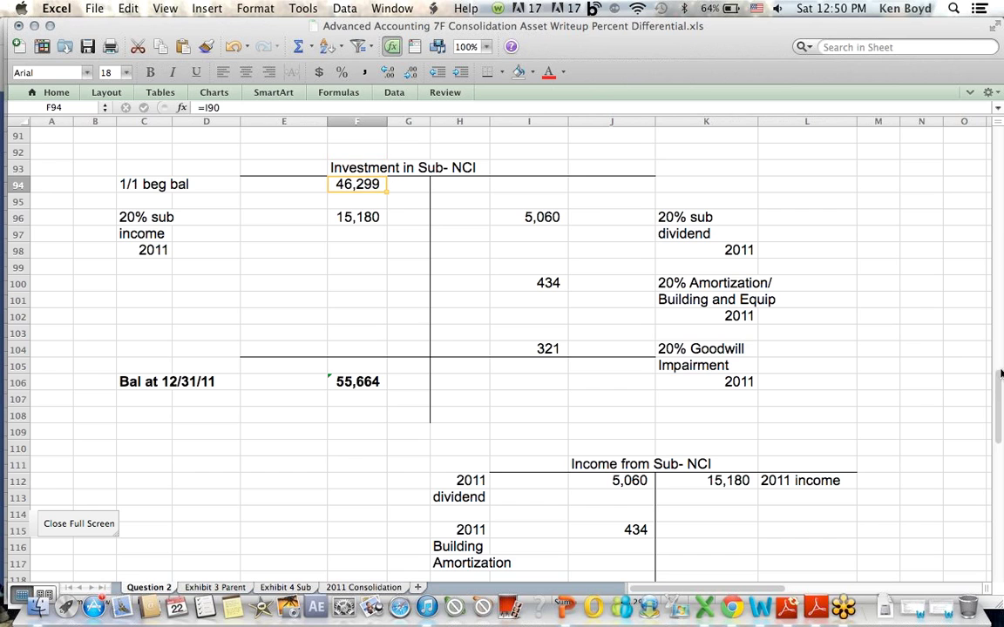
pyautogui.moveTo(1000, 387); pyautogui.dragTo(997, 415)
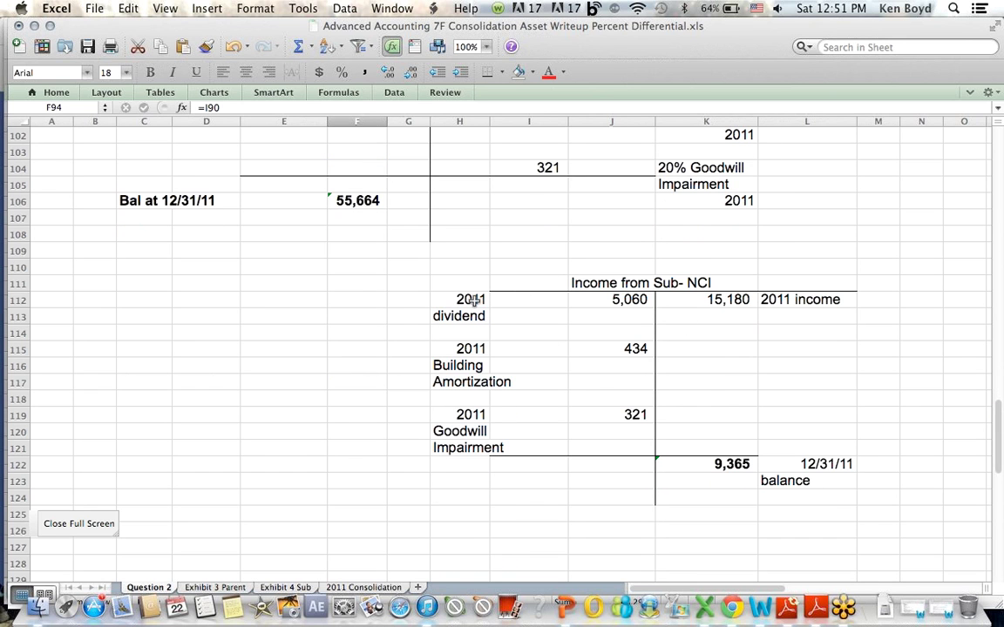
pyautogui.click(682, 299)
pyautogui.moveTo(471, 296); pyautogui.dragTo(601, 318)
pyautogui.moveTo(450, 350); pyautogui.dragTo(621, 460)
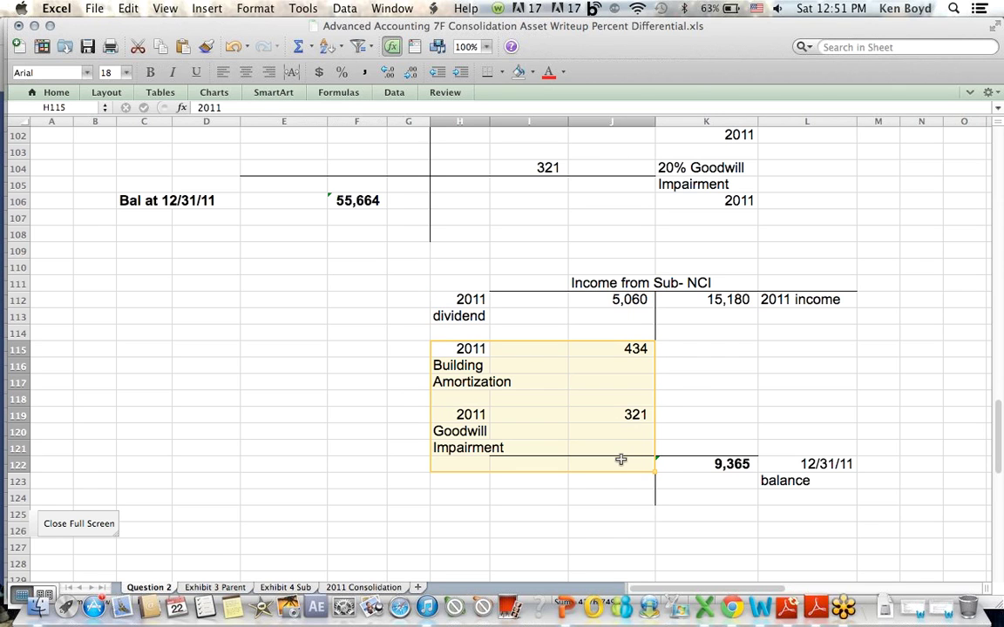
# Review the formula behind the 9,365 balance, then go to the 2011 Consolidation sheet.
pyautogui.click(718, 466)
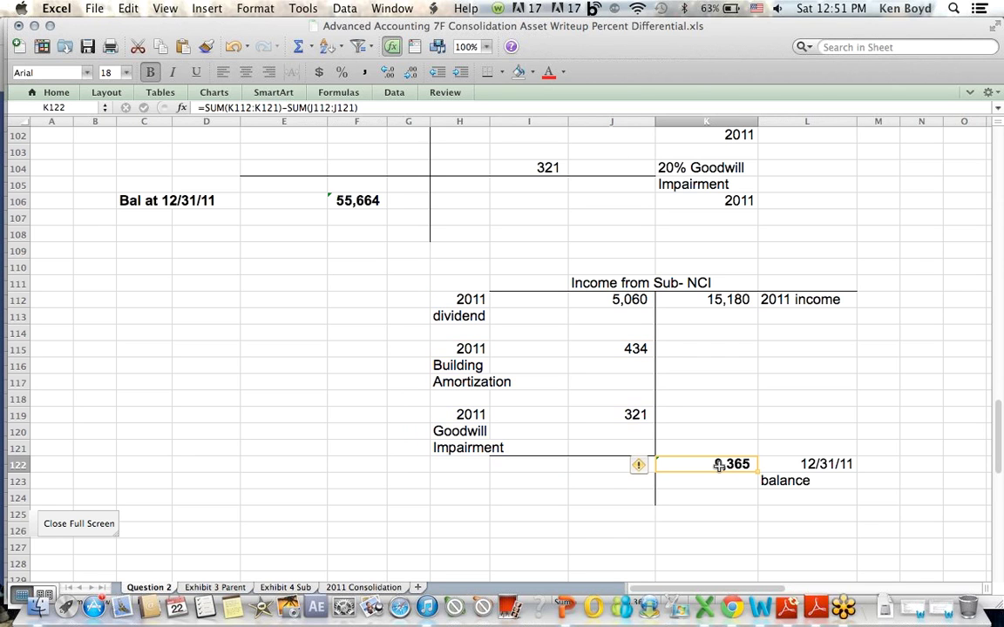
pyautogui.click(280, 107)
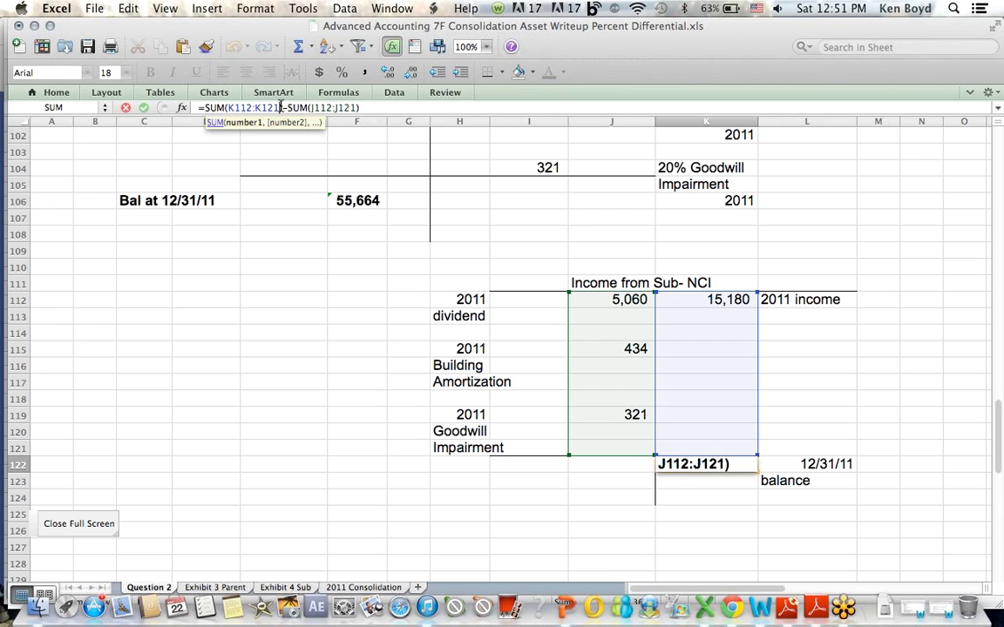
pyautogui.press('Return')
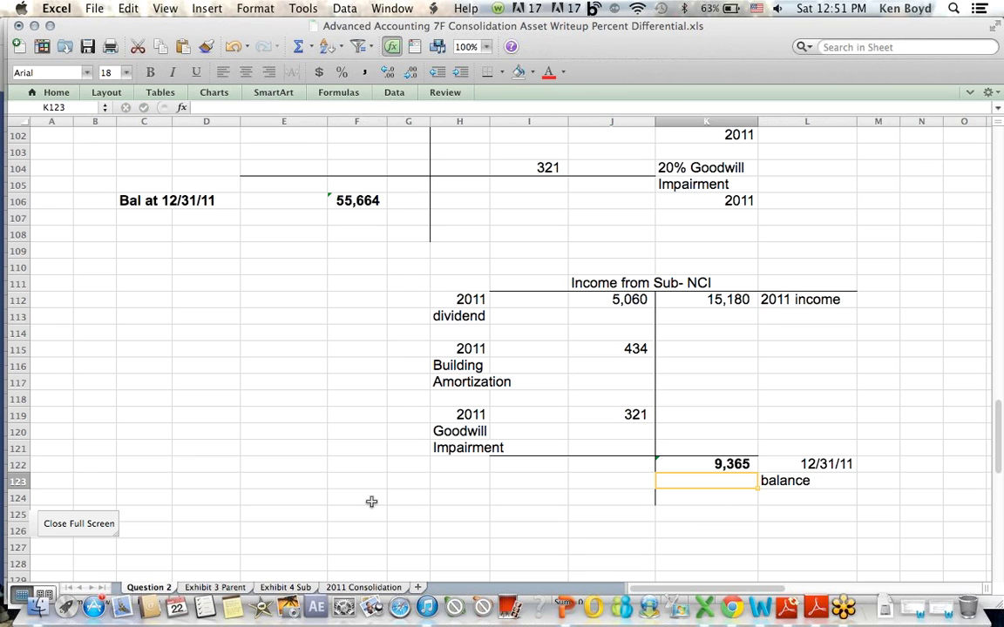
pyautogui.click(362, 587)
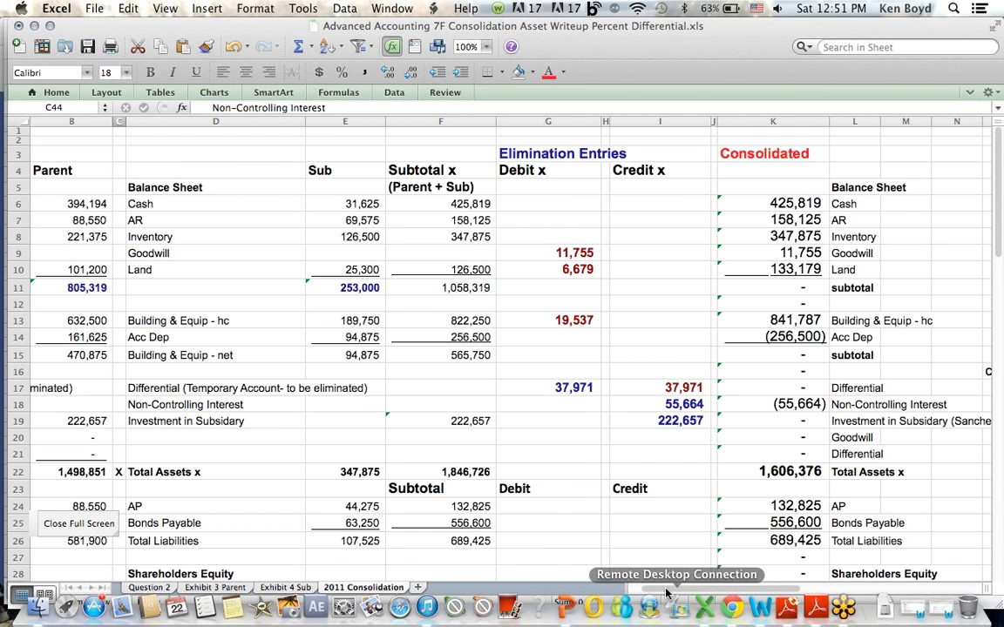
pyautogui.hscroll(-3, 667, 593)
pyautogui.moveTo(261, 168); pyautogui.dragTo(562, 503)
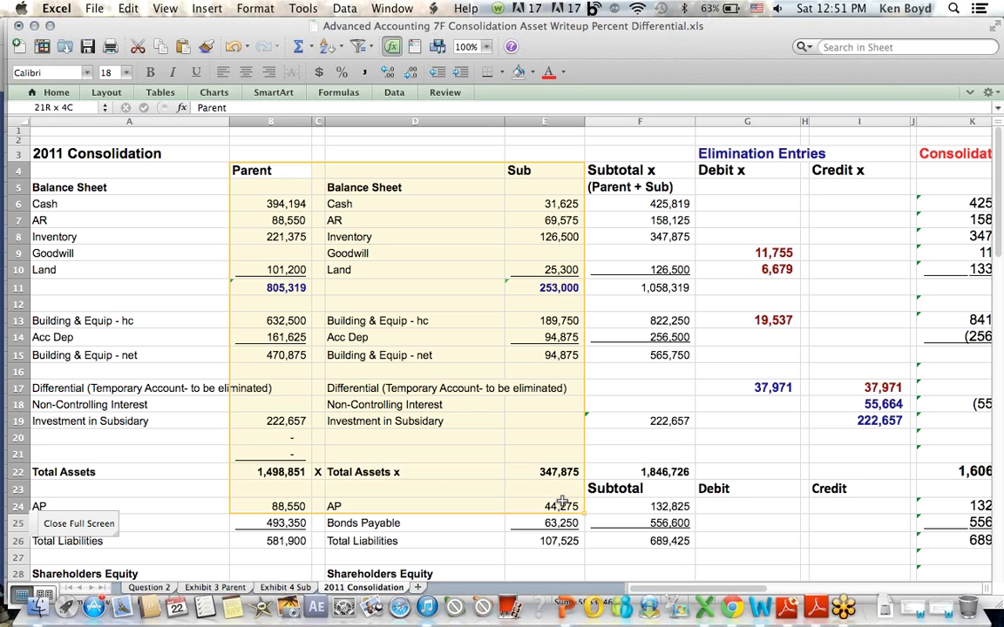
pyautogui.click(713, 253)
pyautogui.moveTo(594, 169); pyautogui.dragTo(661, 541)
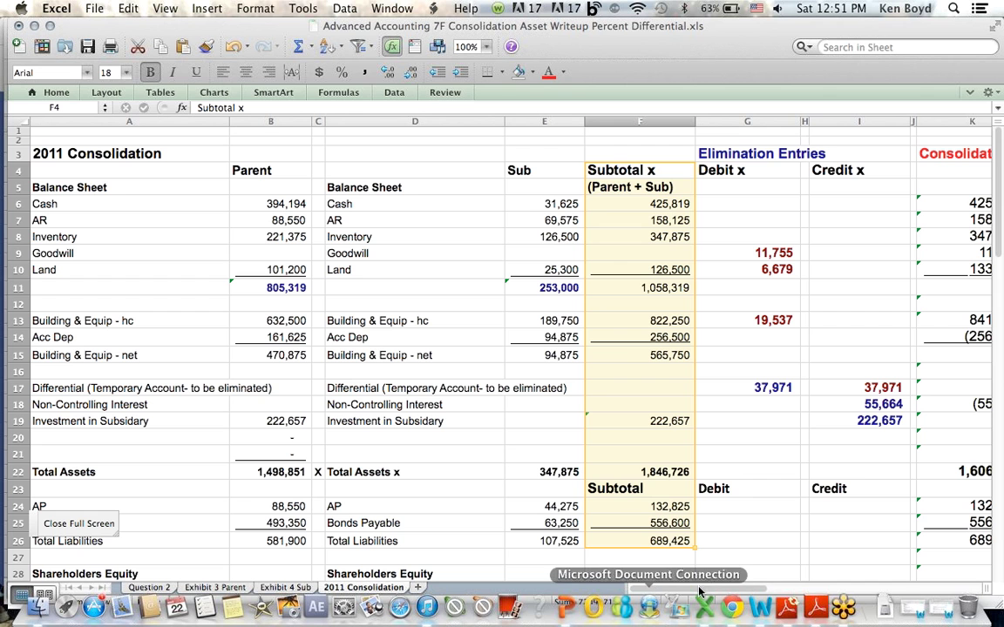
pyautogui.moveTo(751, 589); pyautogui.dragTo(551, 585)
pyautogui.click(854, 222)
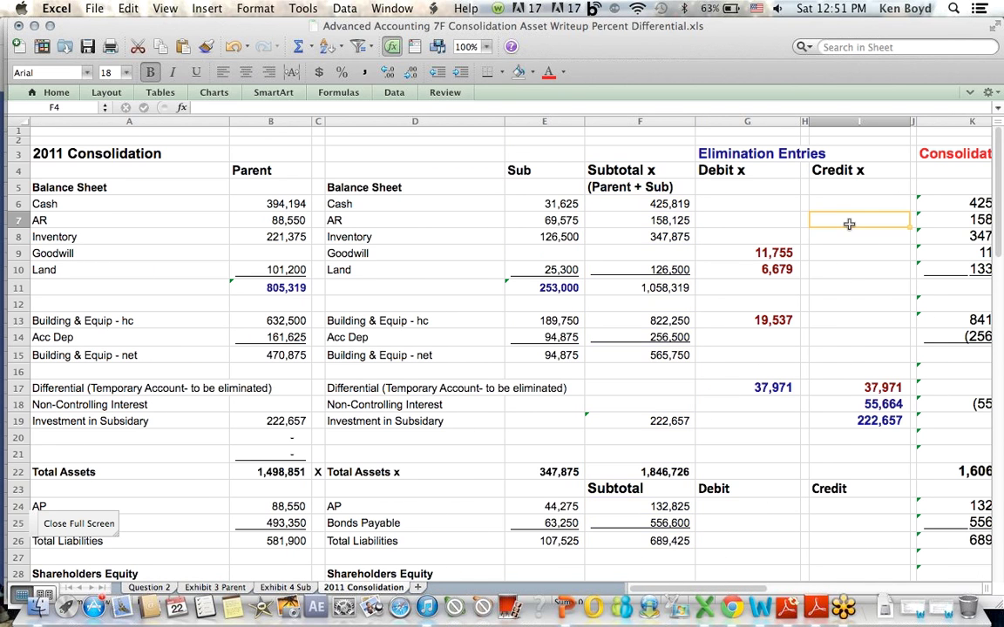
pyautogui.moveTo(998, 139); pyautogui.dragTo(995, 310)
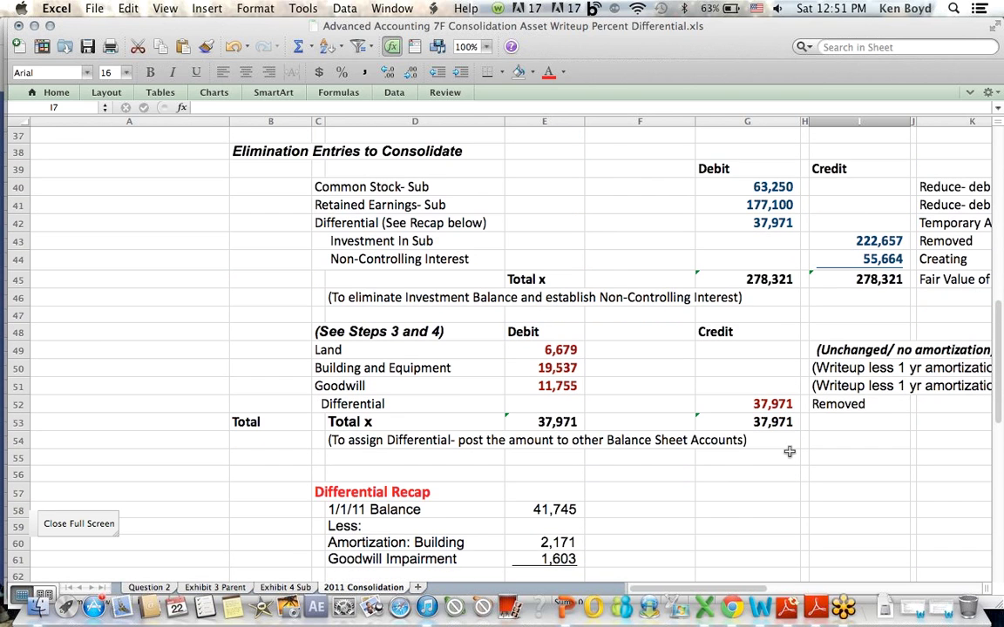
pyautogui.moveTo(672, 593); pyautogui.dragTo(684, 593)
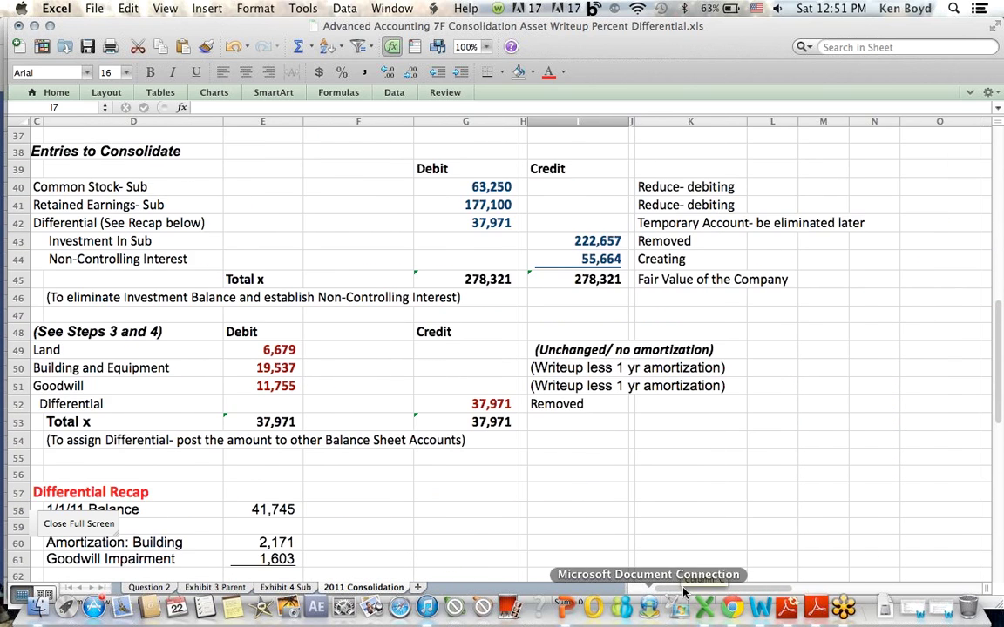
pyautogui.click(37, 189)
pyautogui.moveTo(55, 193)
pyautogui.mouseDown()
pyautogui.moveTo(572, 223)
pyautogui.moveTo(723, 206)
pyautogui.mouseUp()
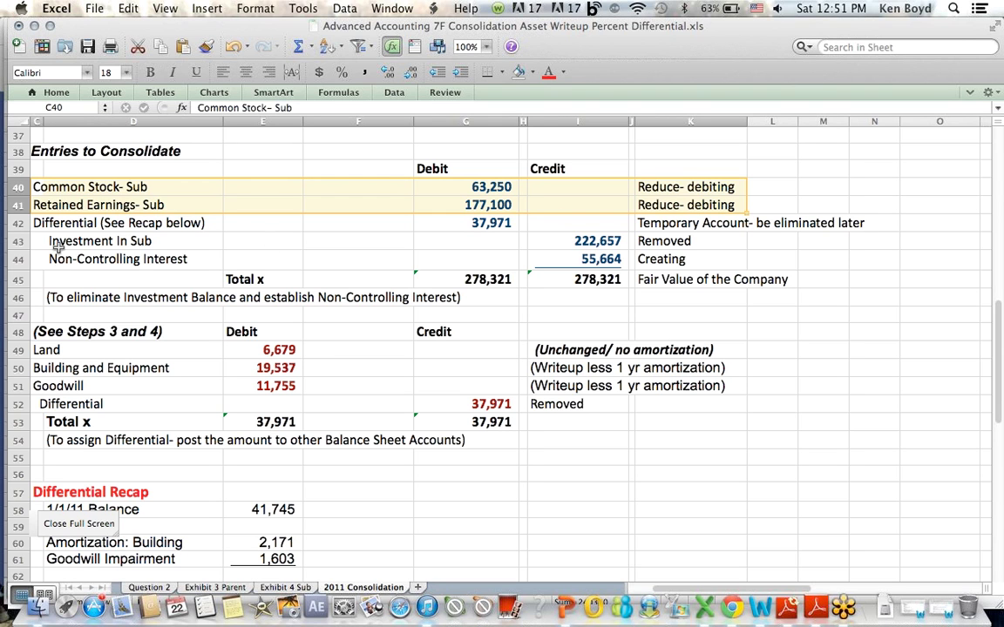
pyautogui.moveTo(54, 245); pyautogui.dragTo(818, 266)
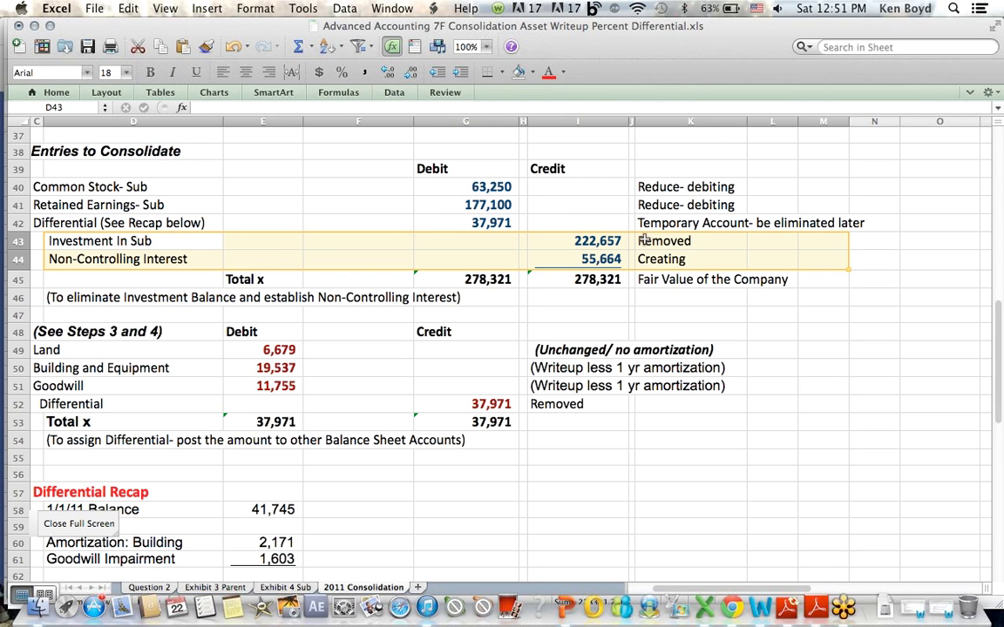
pyautogui.moveTo(459, 222); pyautogui.dragTo(34, 223)
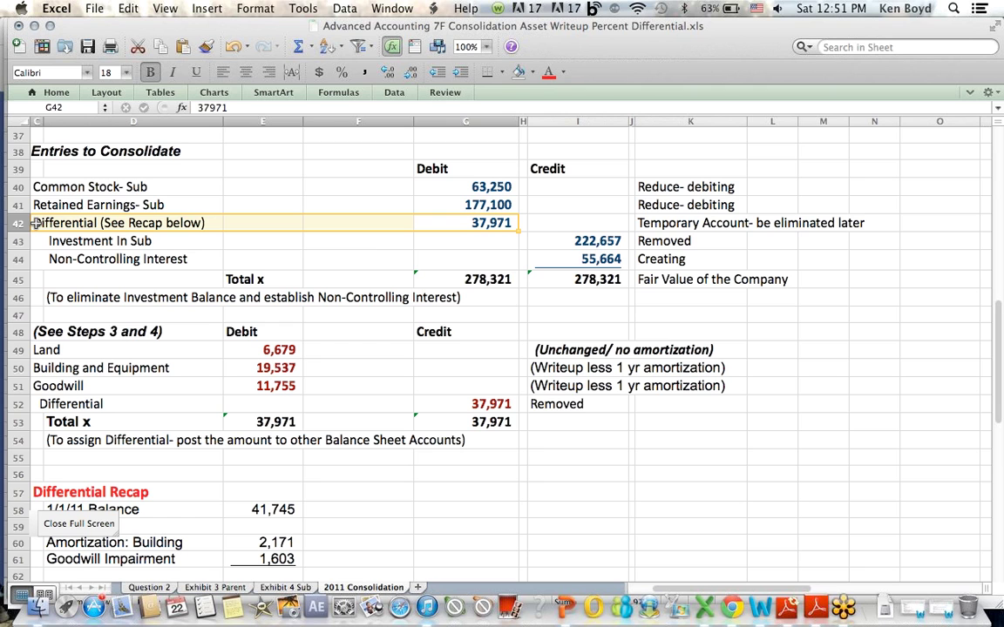
pyautogui.moveTo(671, 223); pyautogui.dragTo(871, 218)
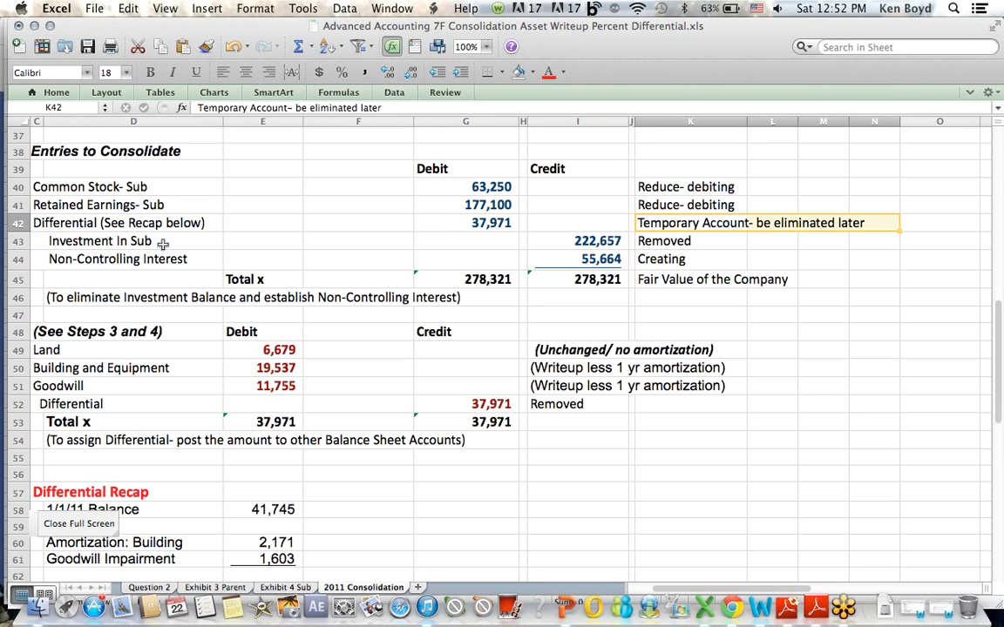
pyautogui.moveTo(78, 219); pyautogui.dragTo(700, 226)
pyautogui.click(830, 421)
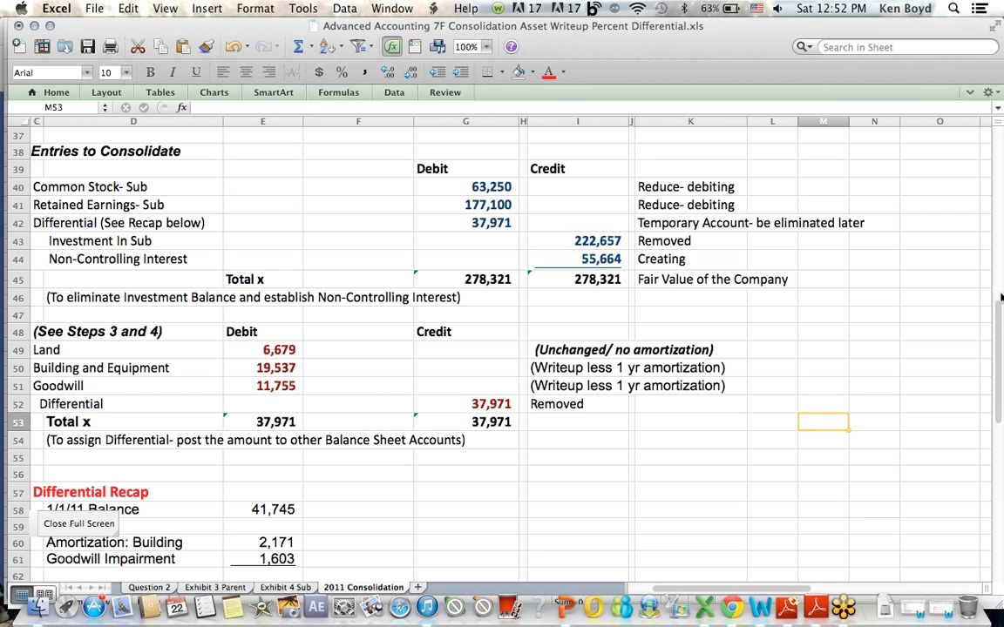
pyautogui.moveTo(1001, 318); pyautogui.dragTo(999, 356)
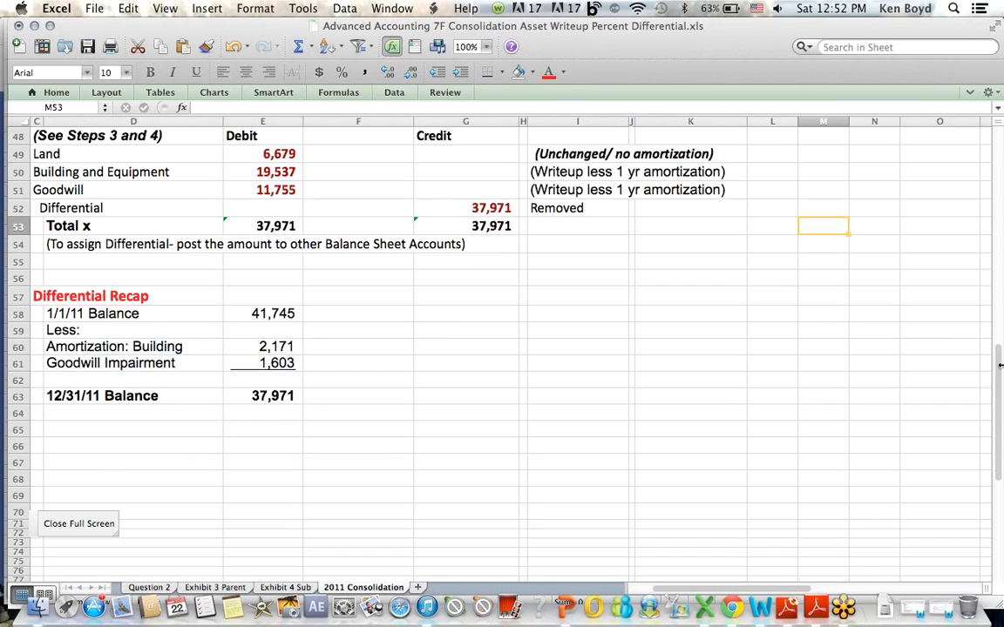
pyautogui.moveTo(53, 208); pyautogui.dragTo(665, 207)
pyautogui.moveTo(44, 153); pyautogui.dragTo(267, 164)
pyautogui.click(268, 165)
pyautogui.moveTo(31, 154); pyautogui.dragTo(694, 150)
pyautogui.click(279, 153)
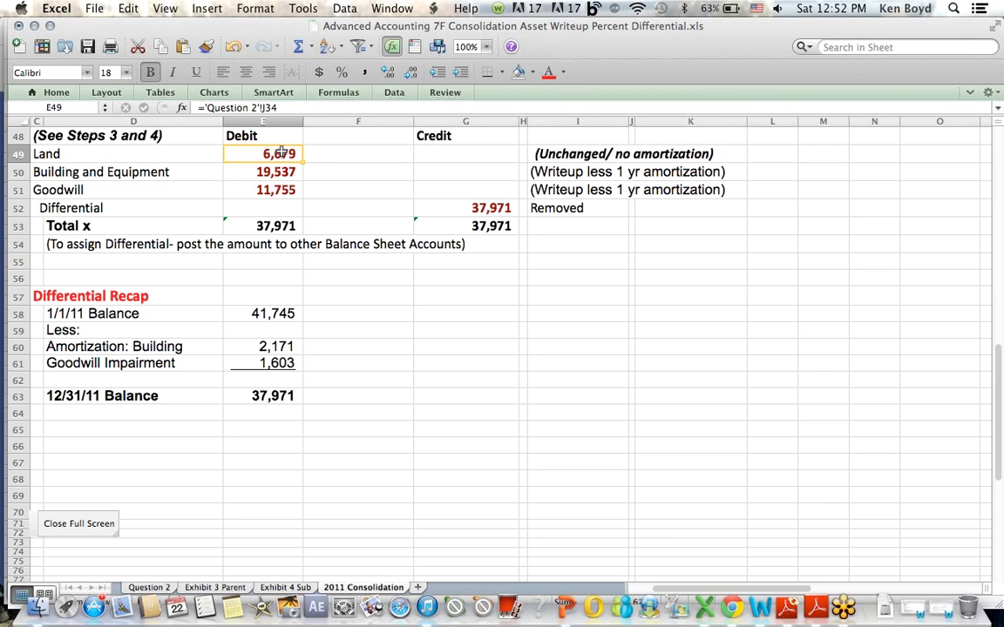
pyautogui.moveTo(39, 171); pyautogui.dragTo(595, 189)
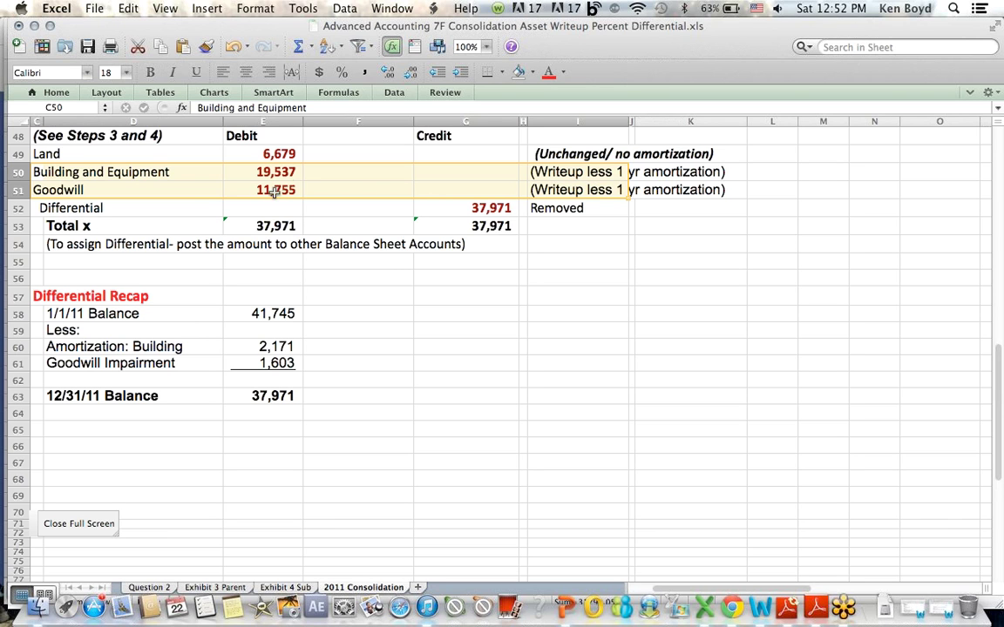
pyautogui.click(535, 172)
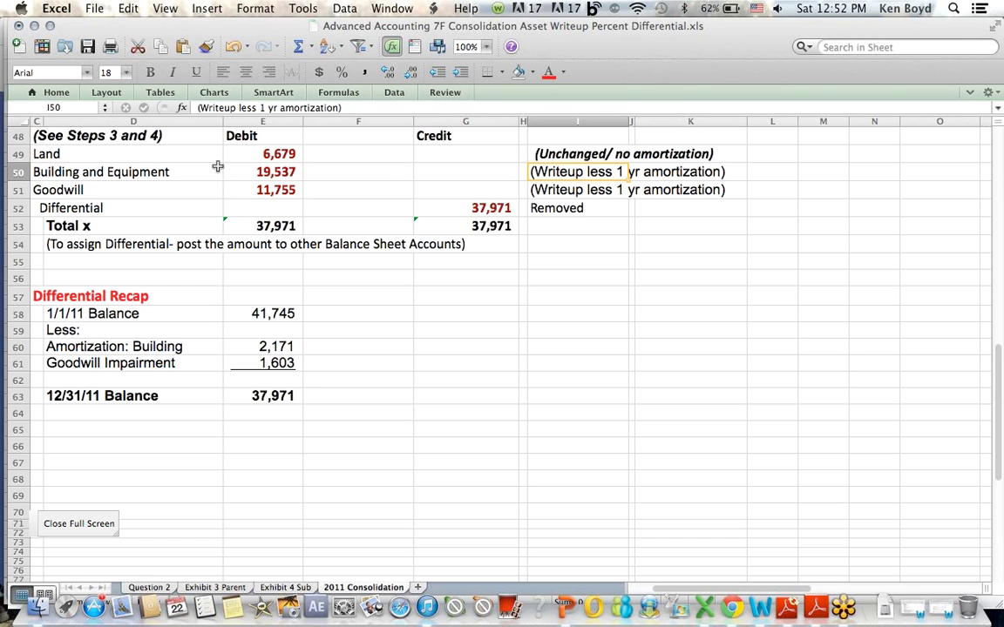
pyautogui.moveTo(43, 172); pyautogui.dragTo(591, 191)
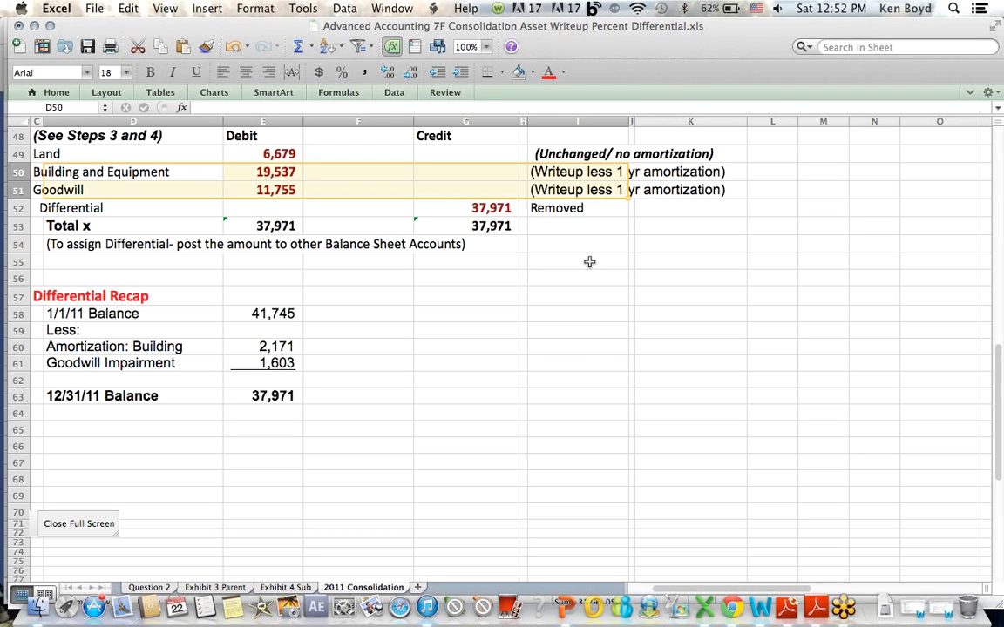
pyautogui.click(590, 357)
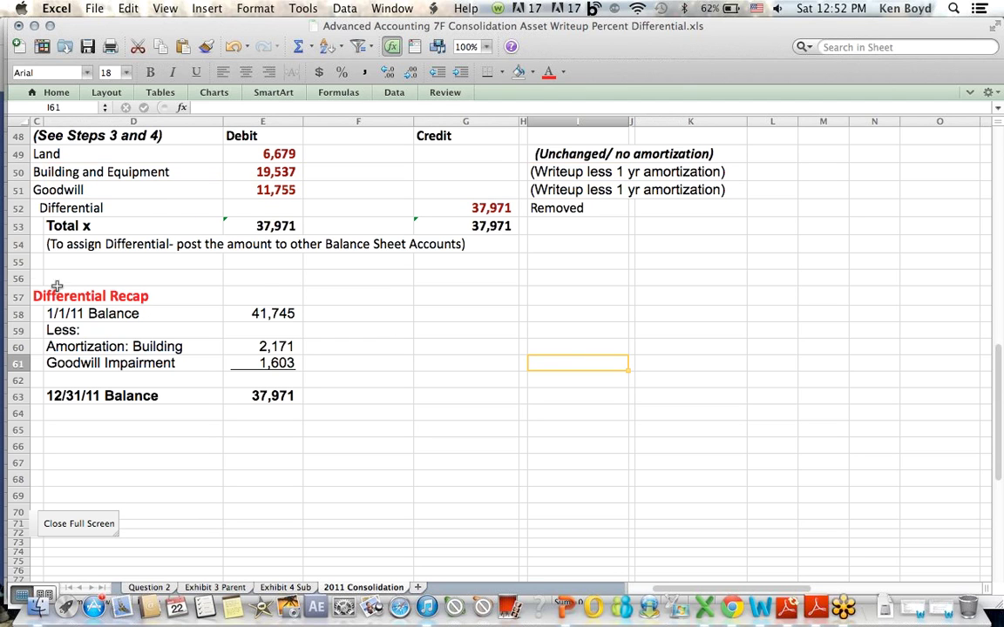
pyautogui.moveTo(35, 297); pyautogui.dragTo(421, 297)
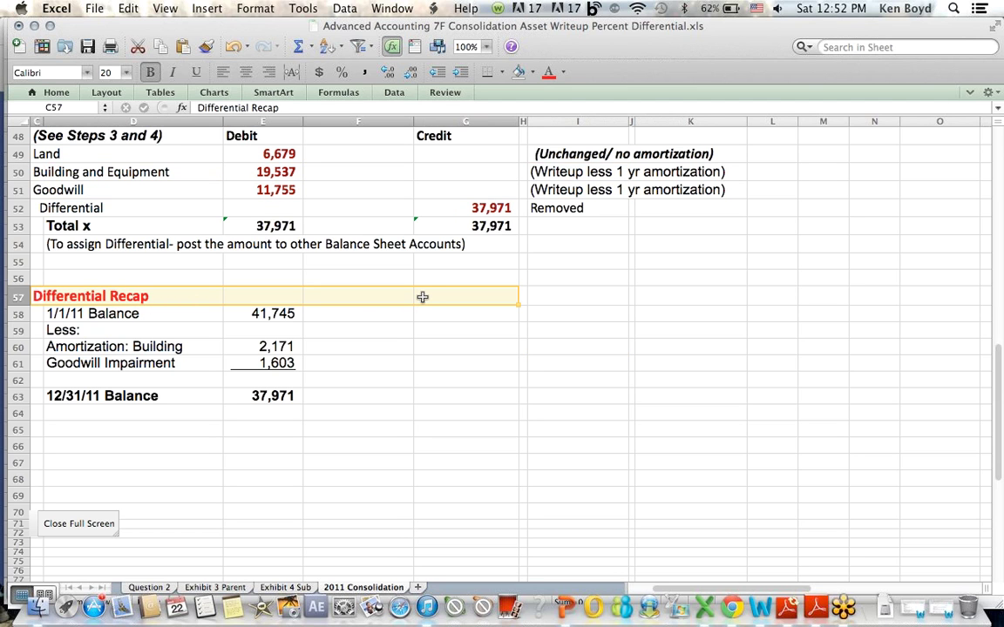
pyautogui.click(468, 208)
pyautogui.moveTo(49, 315); pyautogui.dragTo(410, 317)
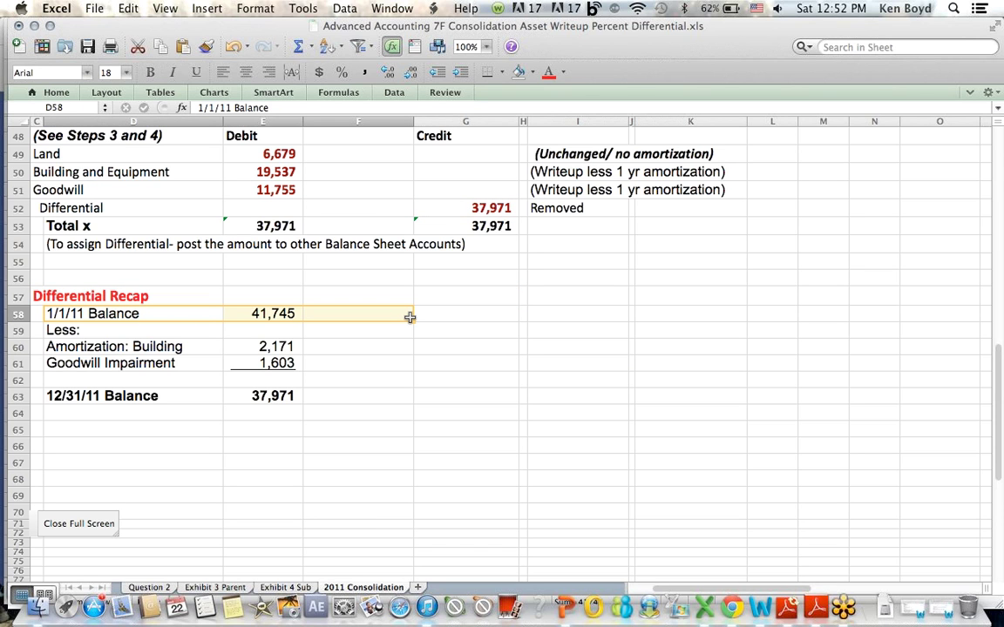
pyautogui.moveTo(58, 346); pyautogui.dragTo(419, 358)
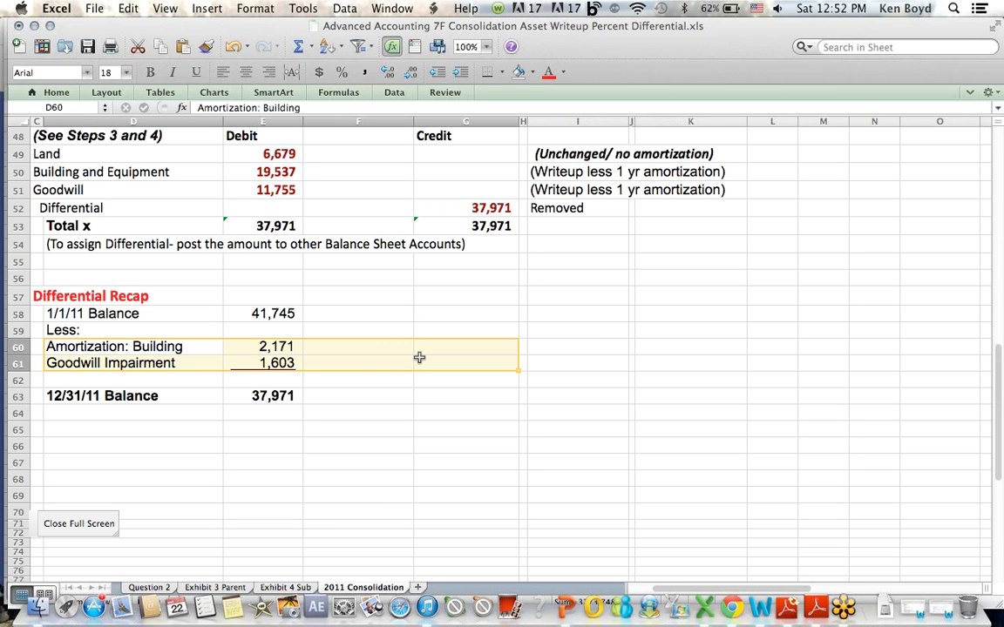
pyautogui.moveTo(61, 396); pyautogui.dragTo(331, 394)
pyautogui.click(197, 296)
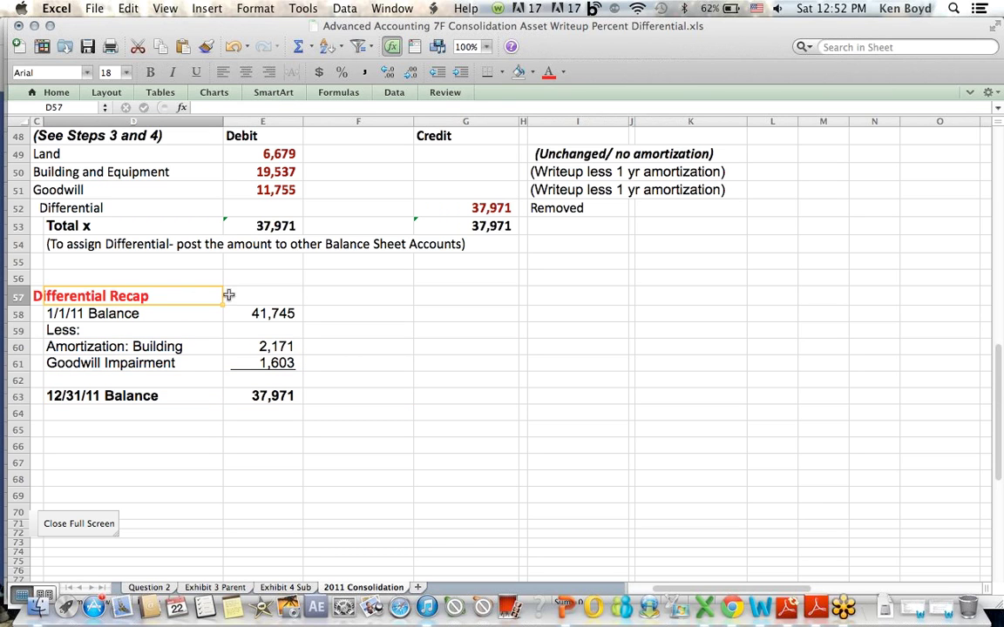
pyautogui.click(530, 367)
pyautogui.moveTo(1001, 389); pyautogui.dragTo(1000, 294)
pyautogui.moveTo(477, 390); pyautogui.dragTo(39, 391)
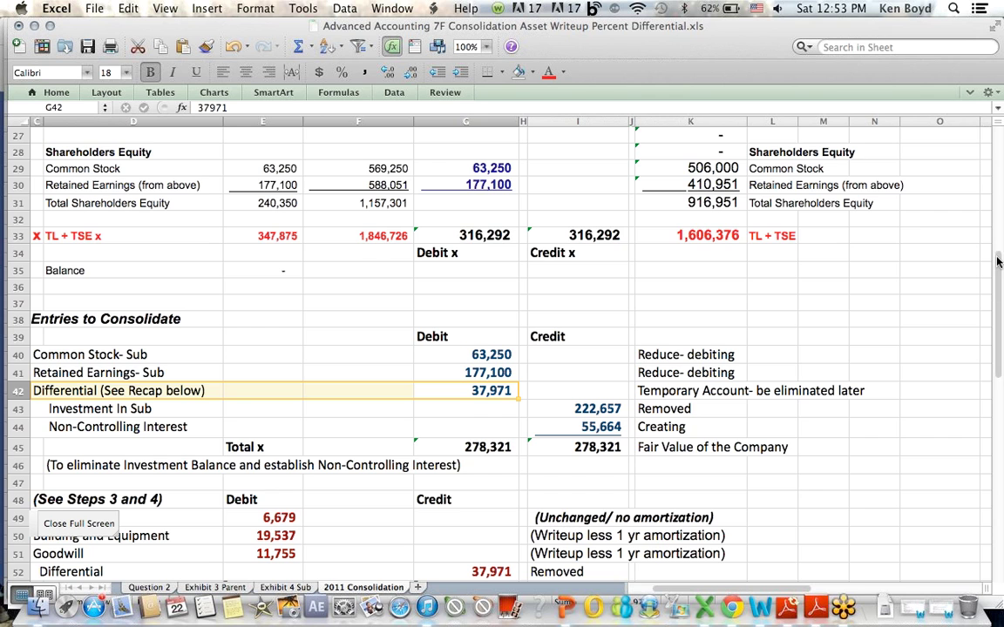
pyautogui.moveTo(999, 261); pyautogui.dragTo(997, 288)
pyautogui.click(94, 323)
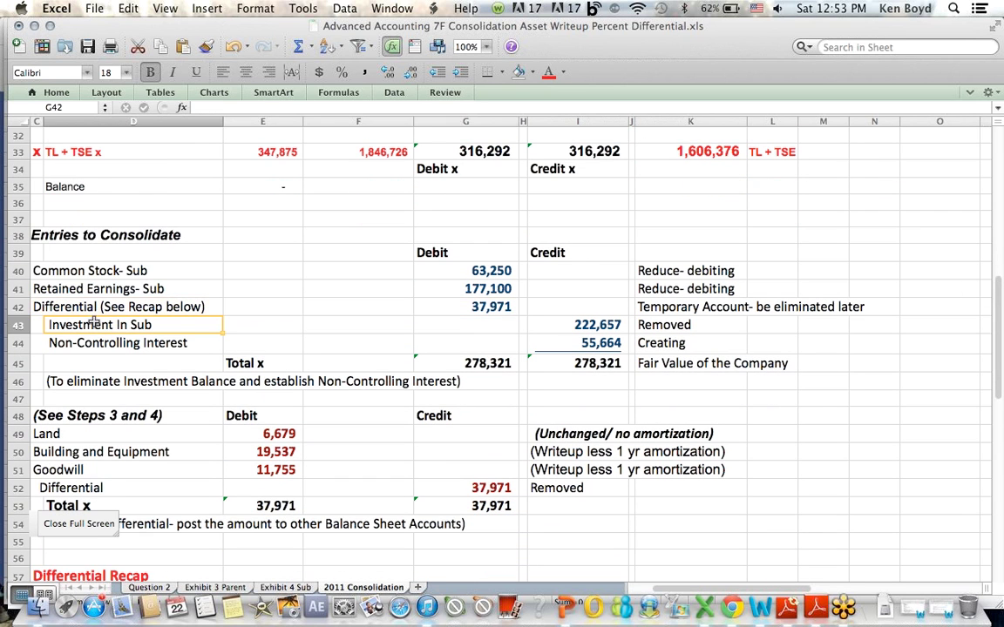
pyautogui.moveTo(35, 270); pyautogui.dragTo(647, 290)
pyautogui.moveTo(110, 324); pyautogui.dragTo(660, 342)
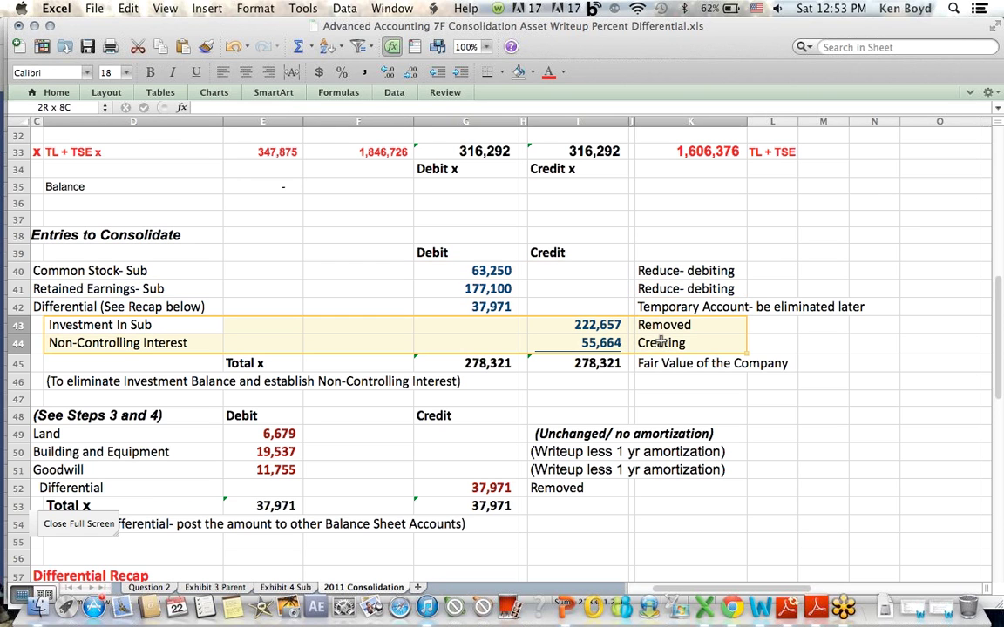
pyautogui.moveTo(475, 307); pyautogui.dragTo(74, 309)
pyautogui.click(874, 289)
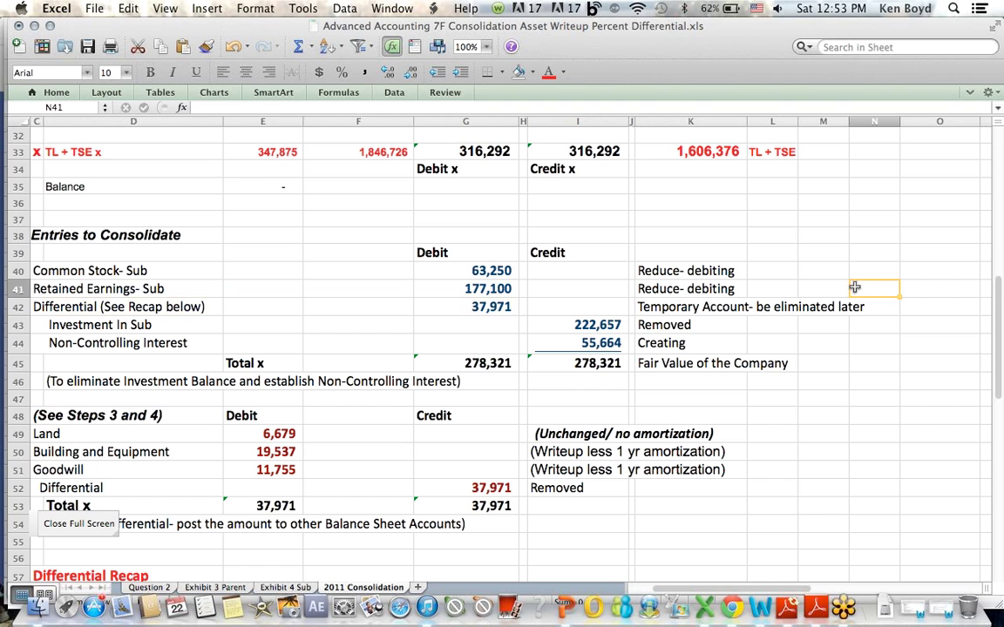
pyautogui.moveTo(1000, 303); pyautogui.dragTo(999, 340)
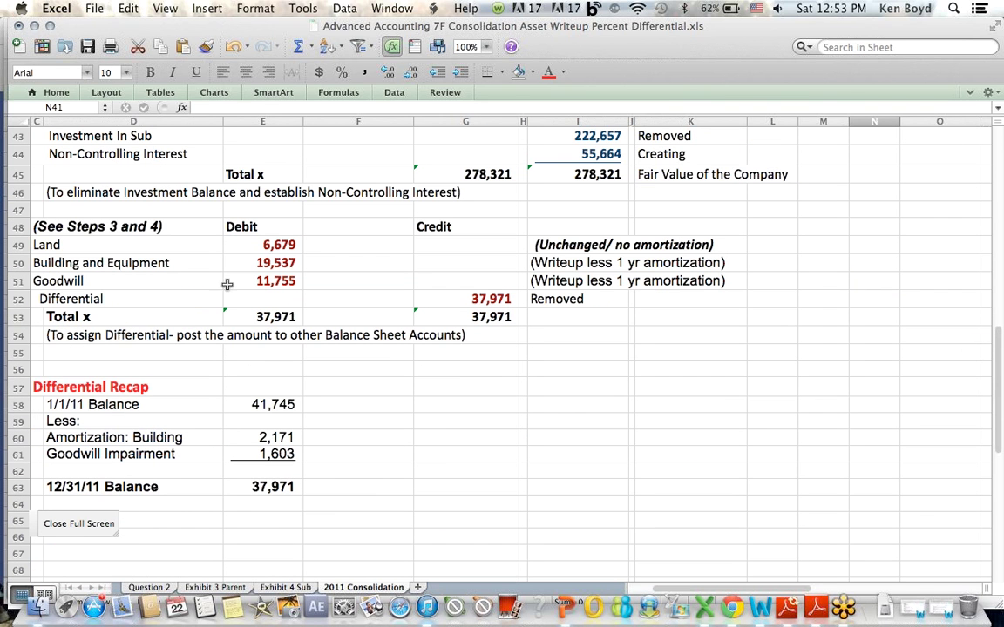
pyautogui.moveTo(35, 245); pyautogui.dragTo(288, 267)
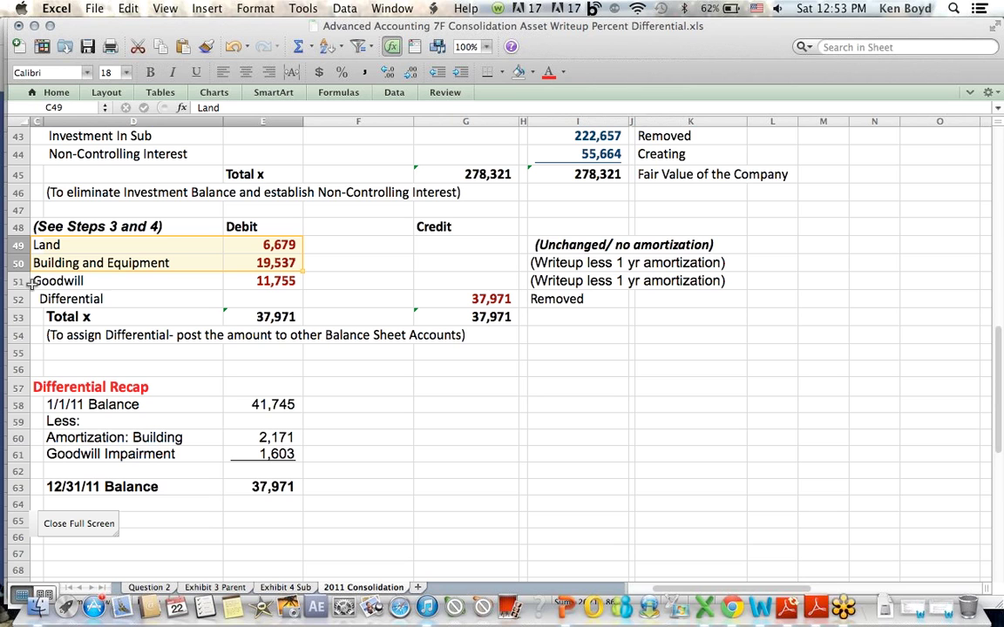
pyautogui.moveTo(35, 281); pyautogui.dragTo(275, 280)
pyautogui.moveTo(113, 263); pyautogui.dragTo(749, 278)
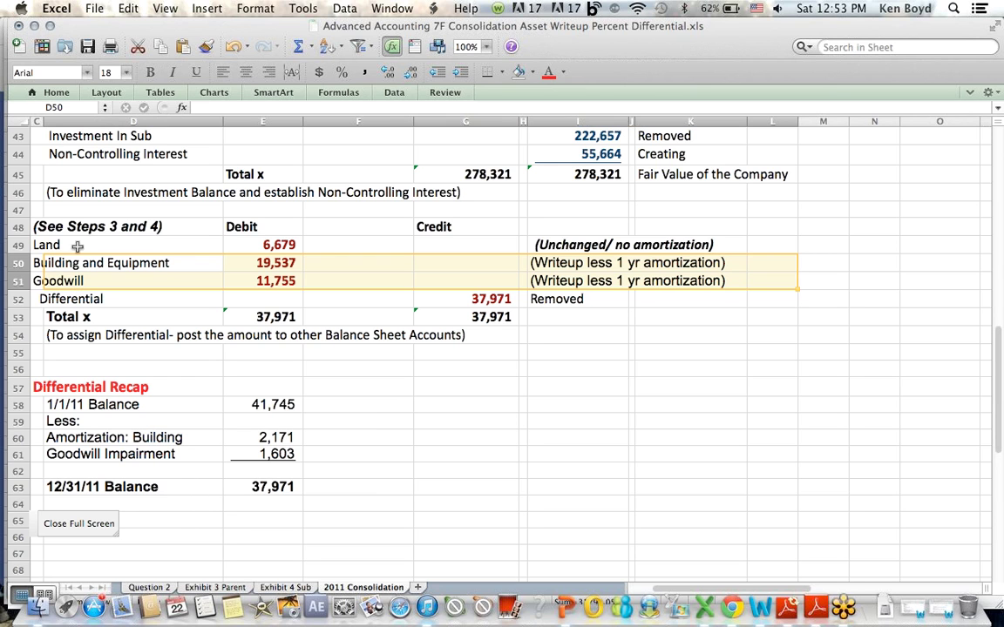
pyautogui.moveTo(35, 245); pyautogui.dragTo(601, 250)
pyautogui.moveTo(43, 298); pyautogui.dragTo(598, 308)
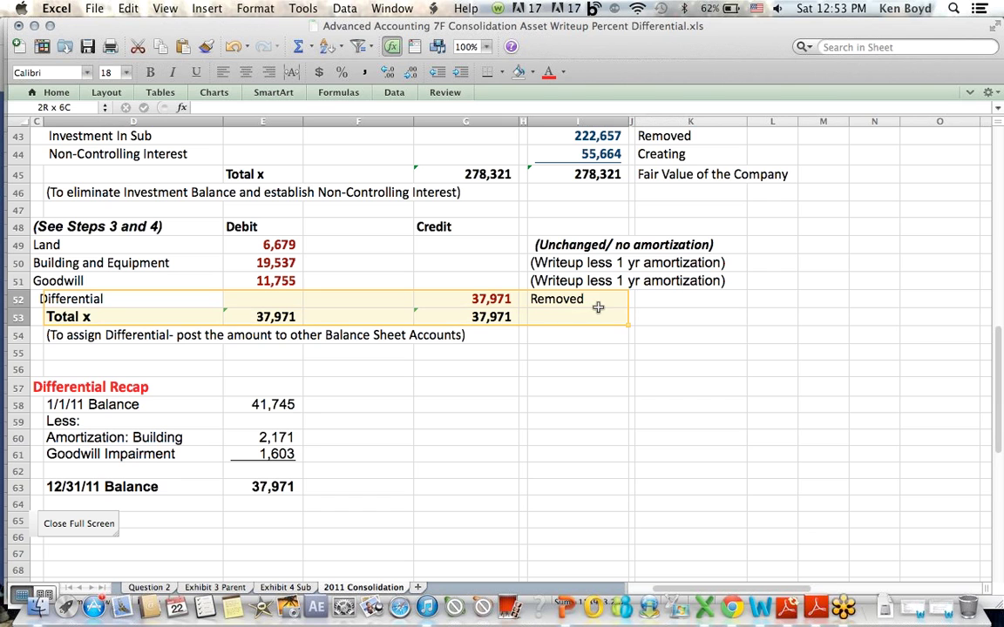
pyautogui.click(763, 421)
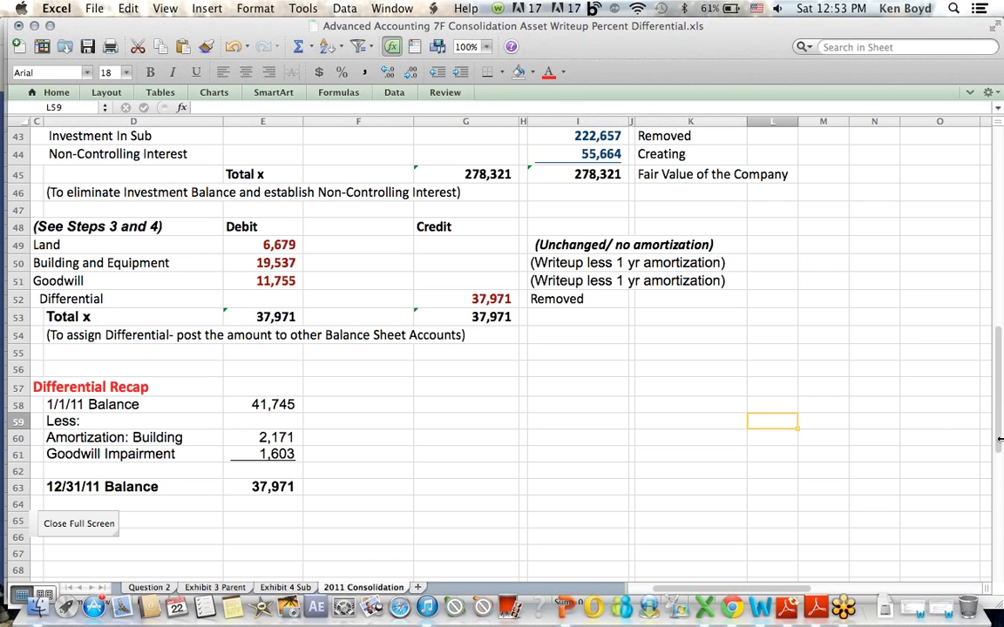
pyautogui.moveTo(998, 385); pyautogui.dragTo(979, 183)
pyautogui.moveTo(433, 232); pyautogui.dragTo(597, 367)
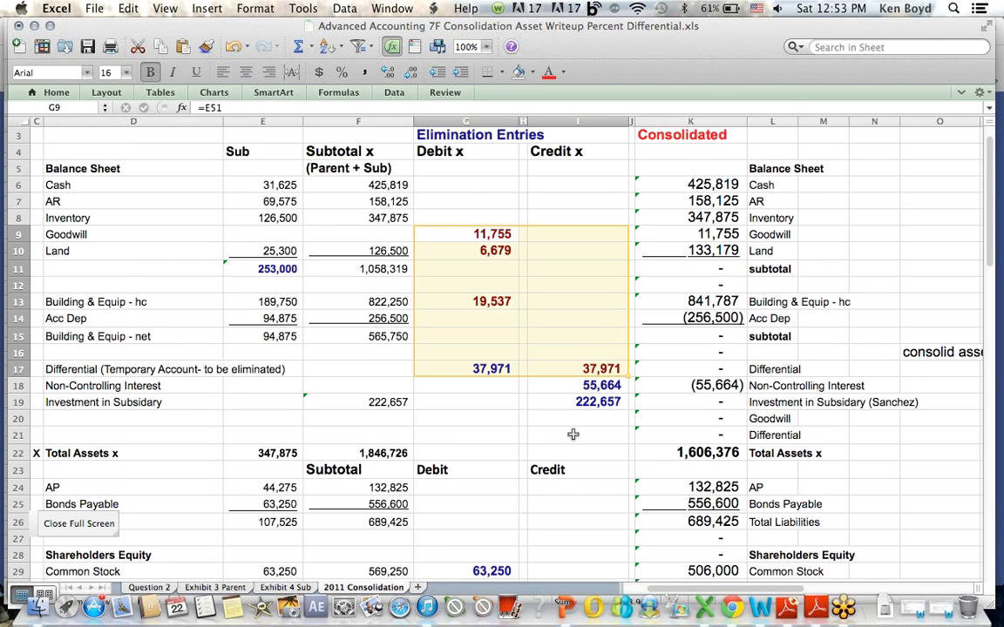
pyautogui.moveTo(989, 208); pyautogui.dragTo(989, 253)
pyautogui.moveTo(458, 252); pyautogui.dragTo(609, 453)
pyautogui.click(479, 507)
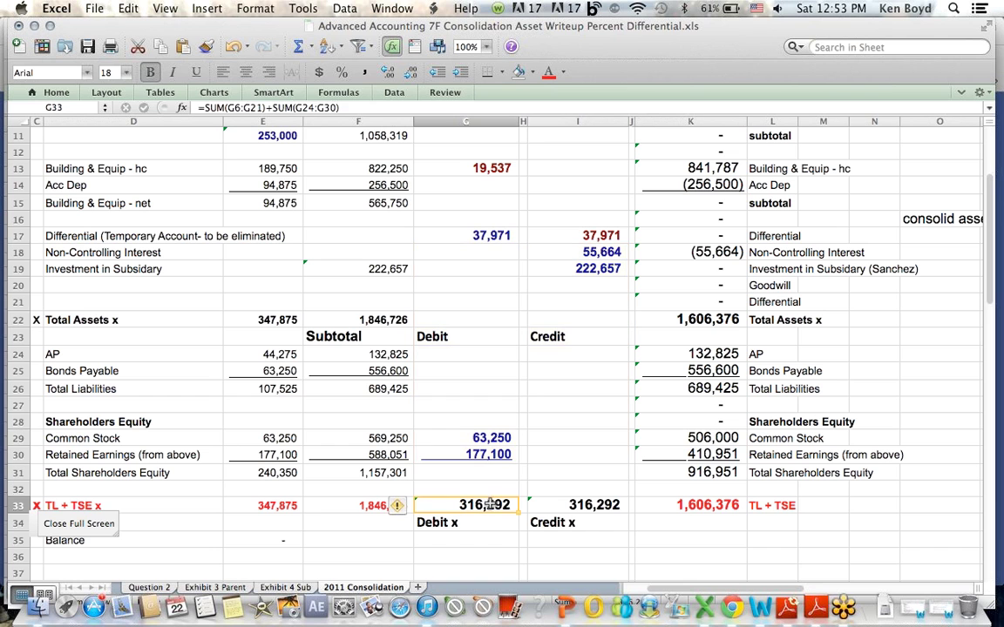
pyautogui.click(251, 108)
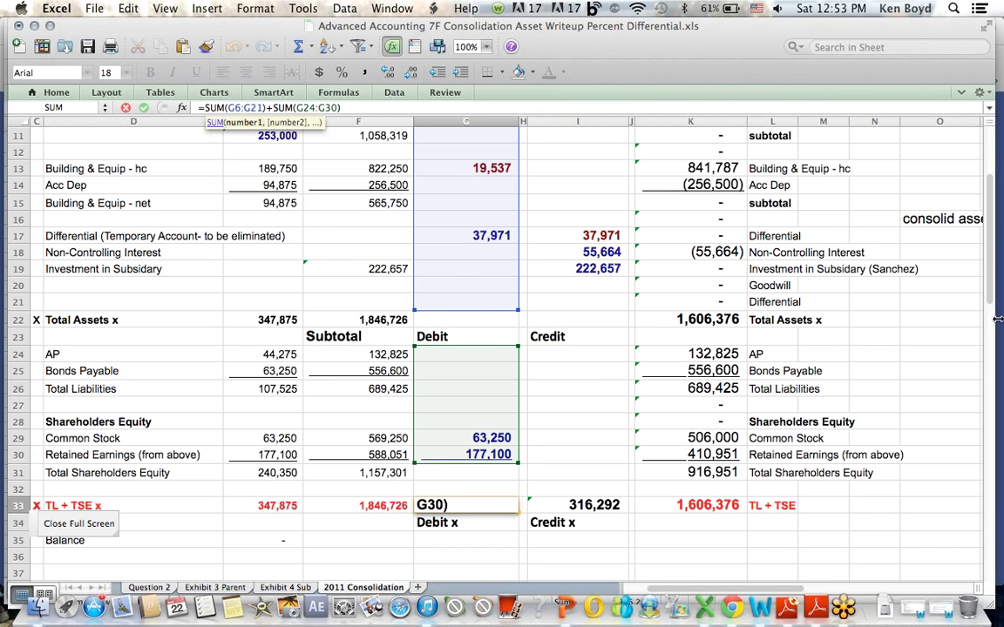
pyautogui.scroll(-9, 987, 230)
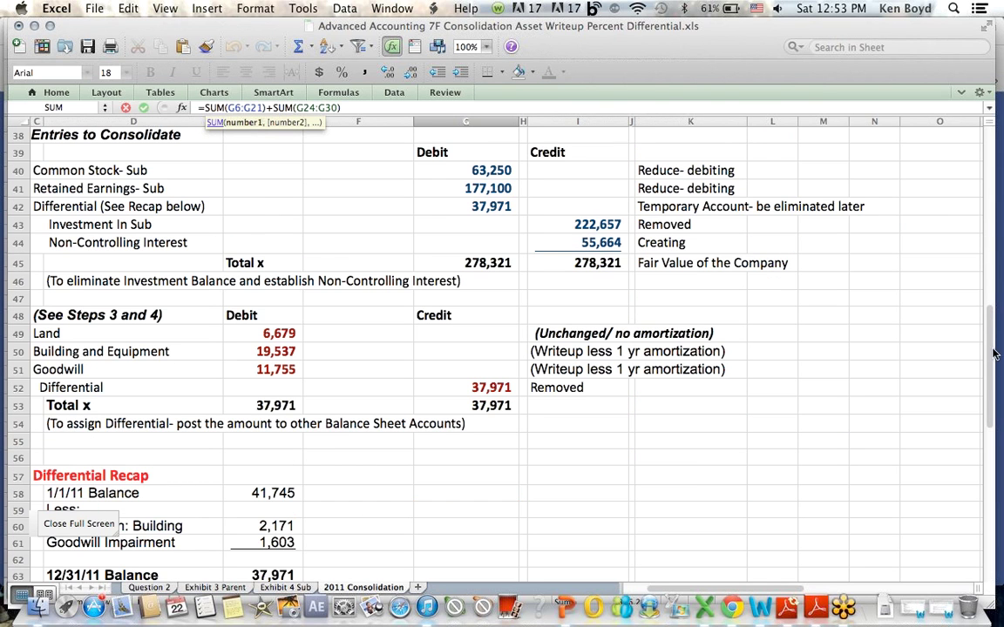
pyautogui.moveTo(989, 360); pyautogui.dragTo(979, 275)
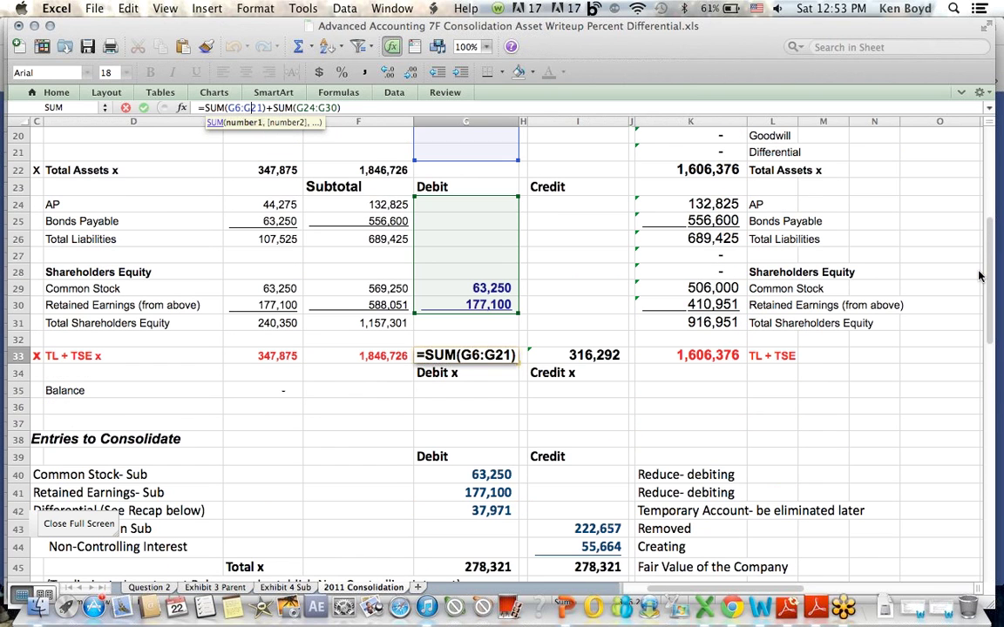
pyautogui.press('Return')
pyautogui.click(575, 355)
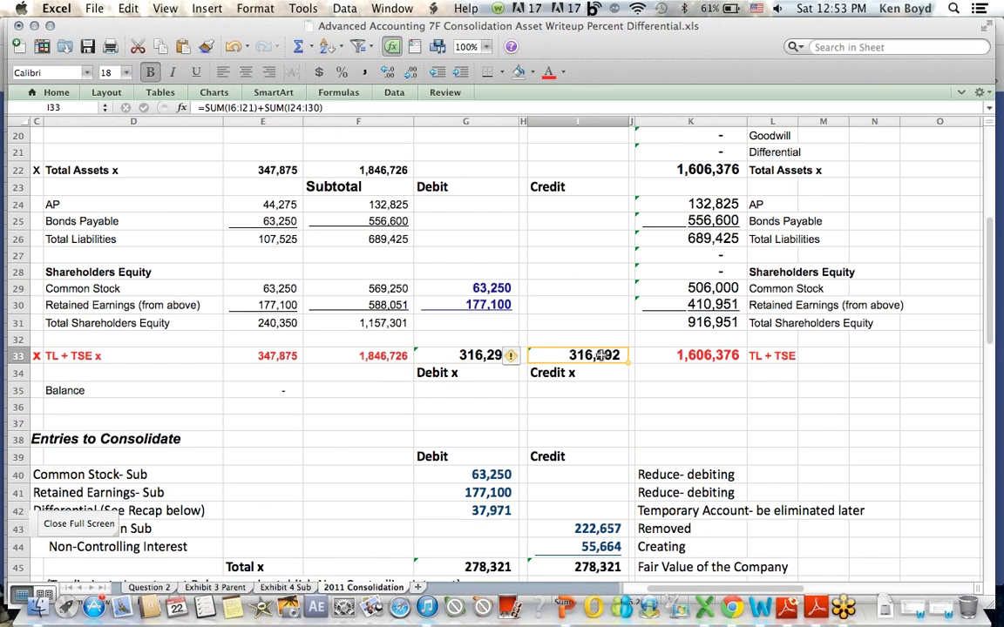
pyautogui.click(284, 108)
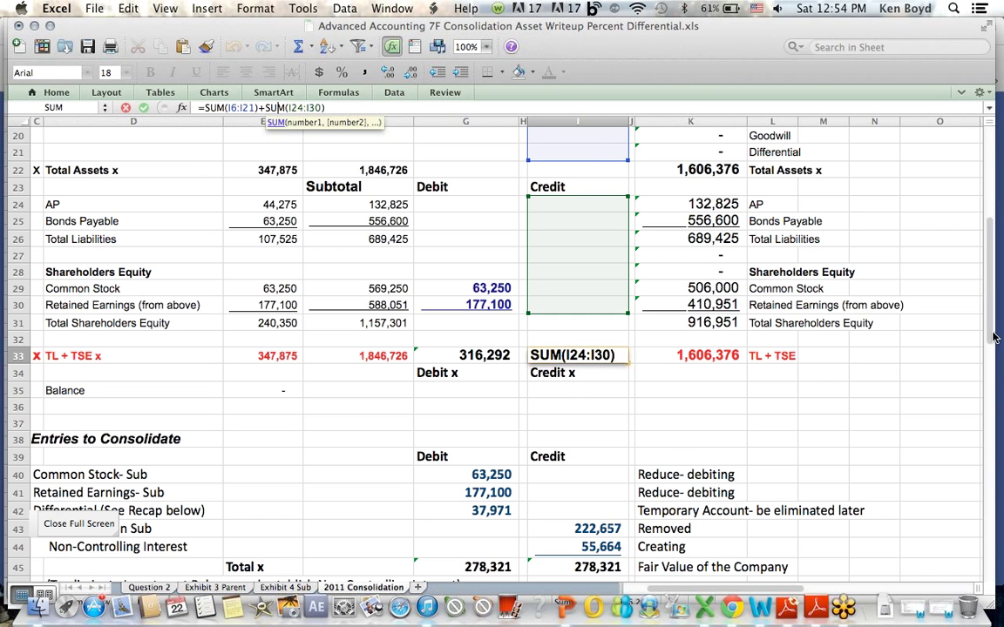
pyautogui.moveTo(988, 323); pyautogui.dragTo(979, 235)
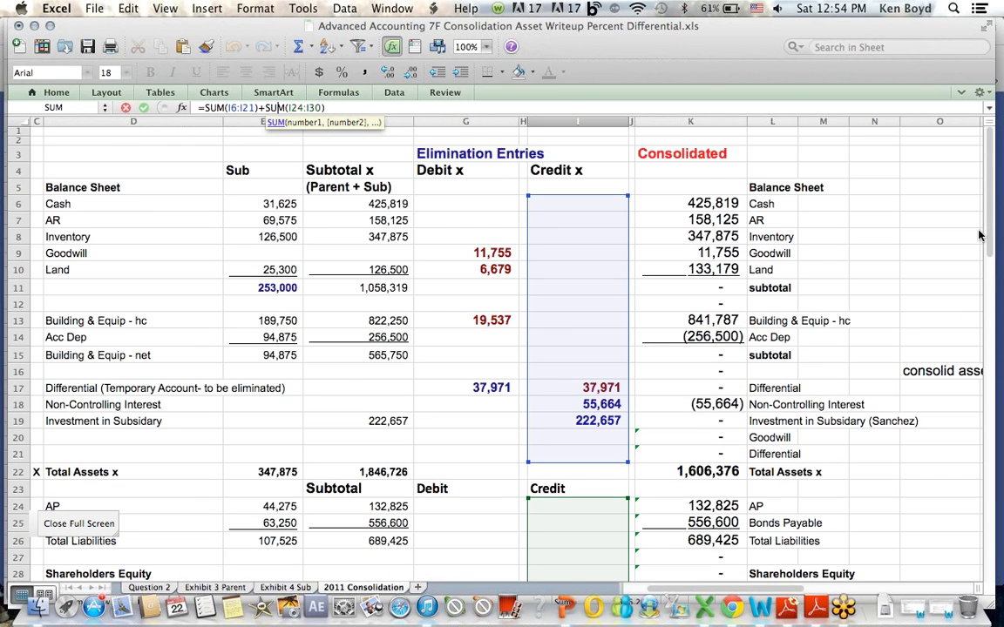
pyautogui.press('Return')
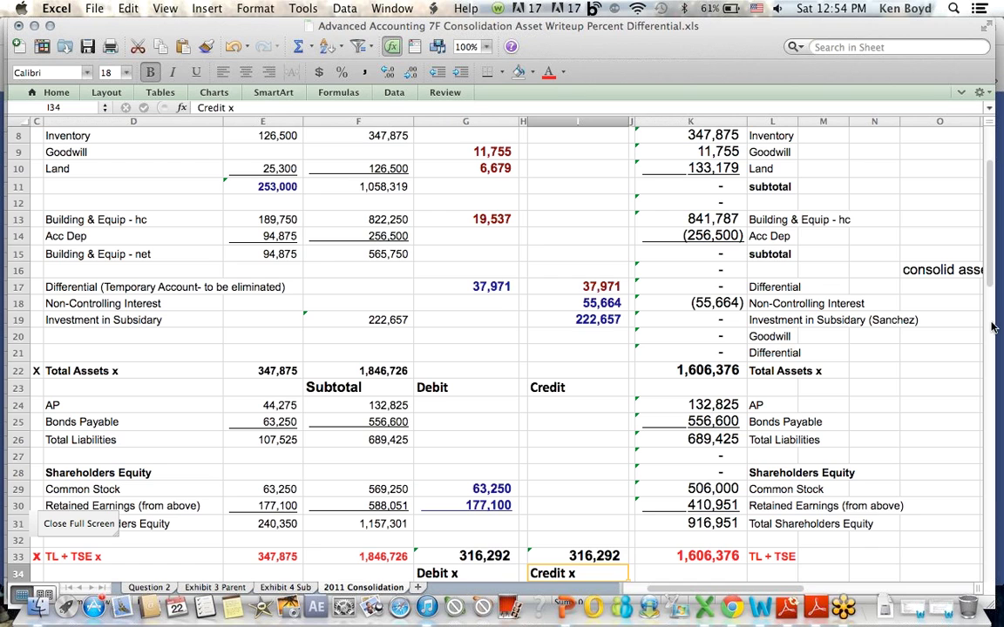
pyautogui.moveTo(988, 274); pyautogui.dragTo(988, 231)
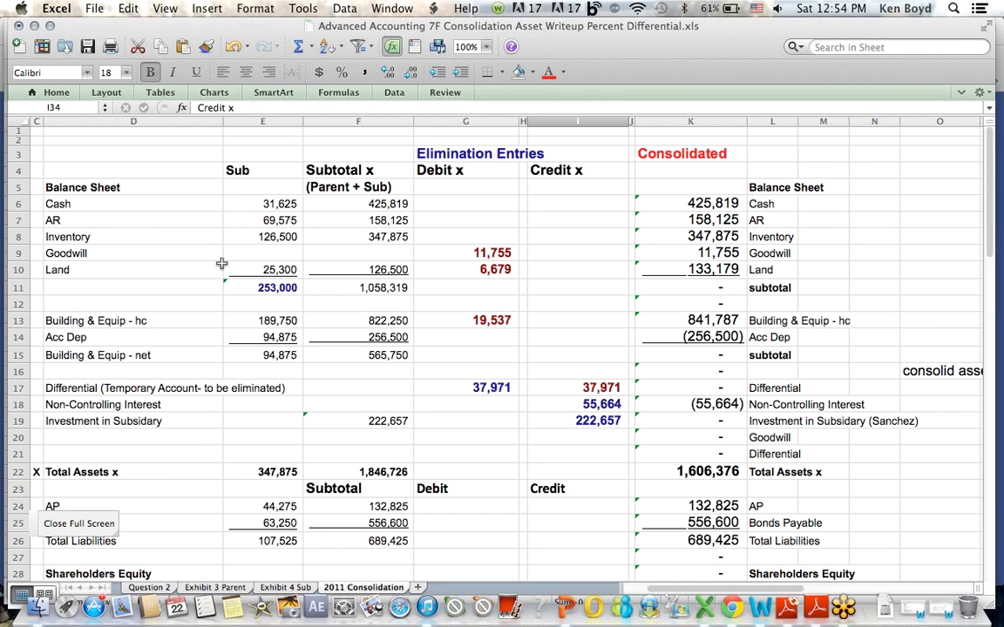
pyautogui.click(263, 287)
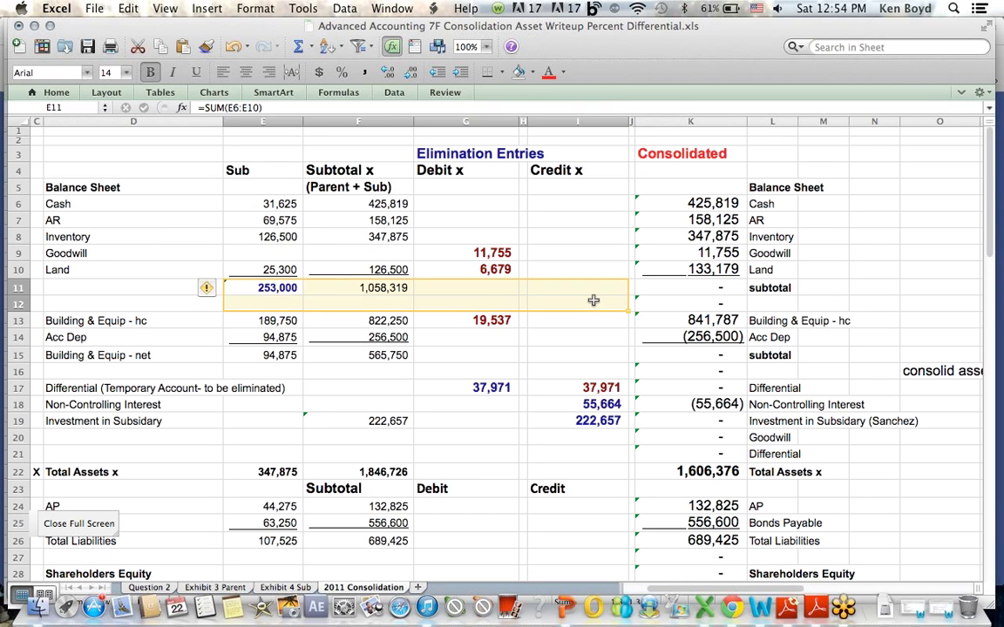
pyautogui.click(532, 301)
pyautogui.moveTo(290, 475); pyautogui.dragTo(557, 475)
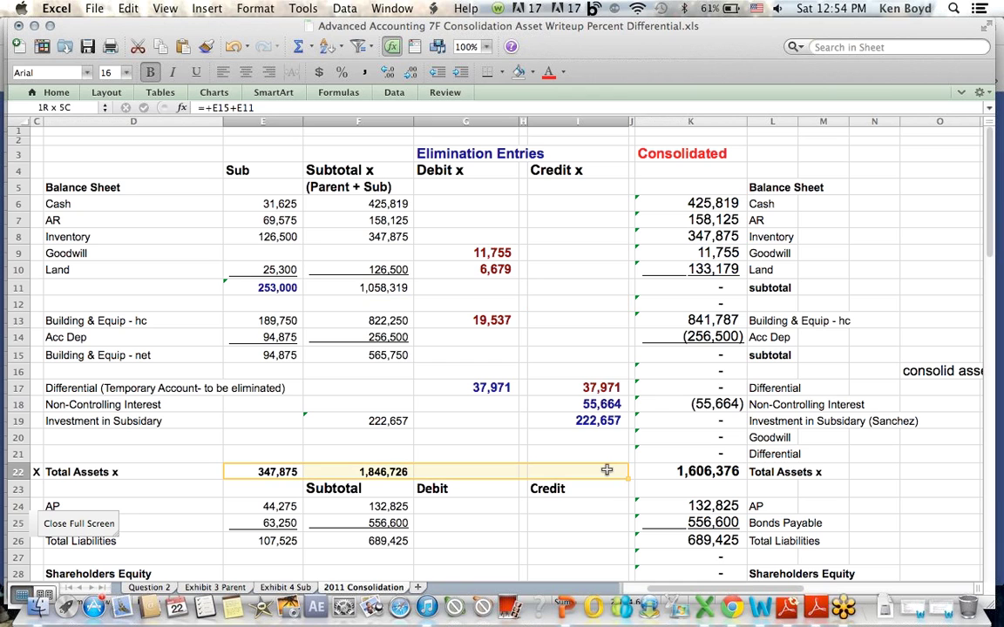
pyautogui.click(598, 307)
pyautogui.moveTo(688, 203); pyautogui.dragTo(662, 441)
pyautogui.click(874, 270)
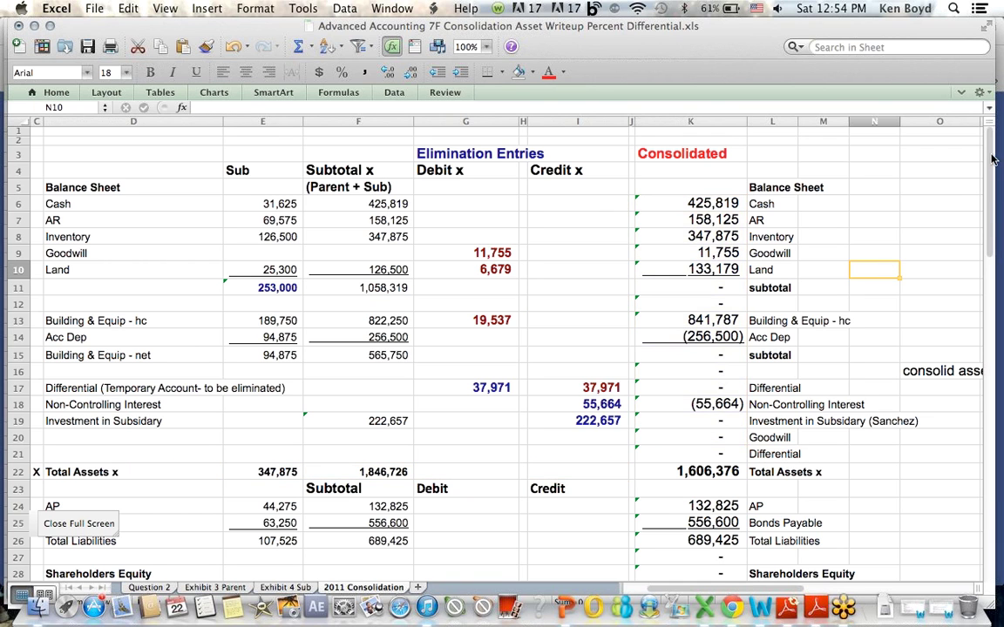
pyautogui.moveTo(989, 156); pyautogui.dragTo(979, 231)
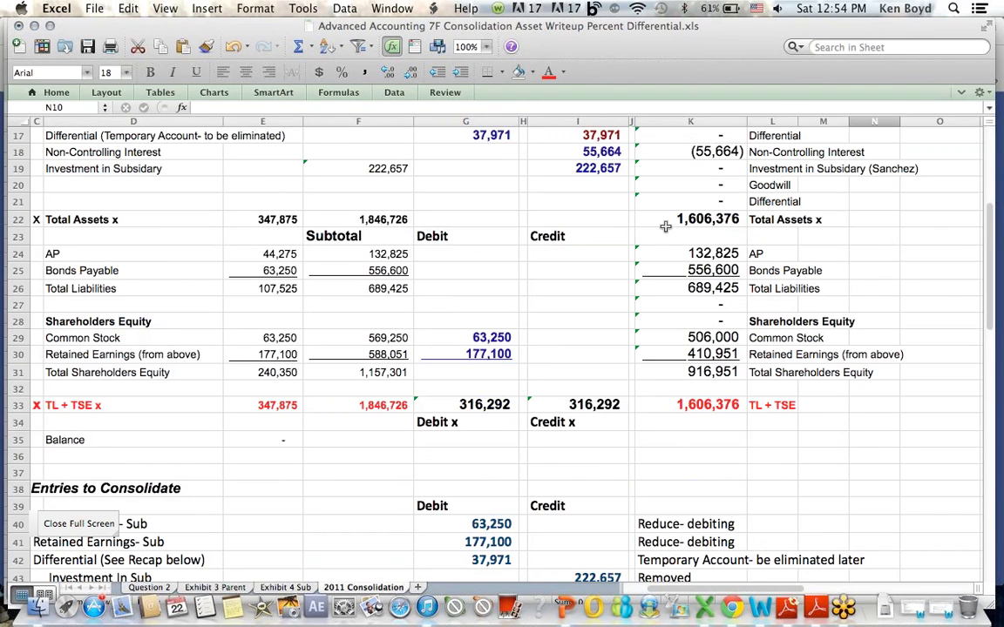
pyautogui.moveTo(679, 219); pyautogui.dragTo(877, 219)
pyautogui.moveTo(652, 405); pyautogui.dragTo(886, 395)
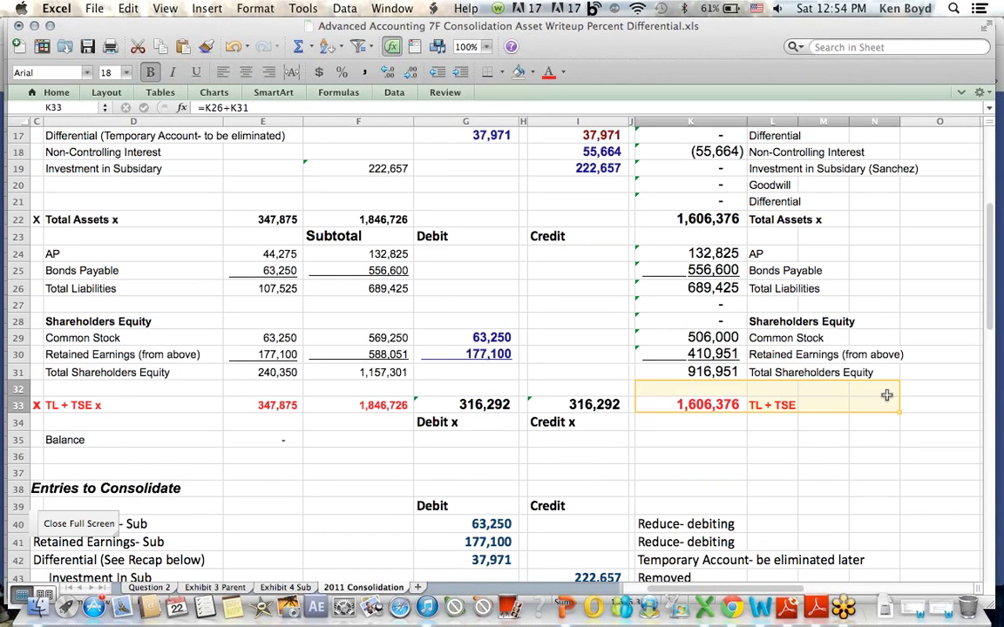
pyautogui.moveTo(993, 316); pyautogui.dragTo(994, 216)
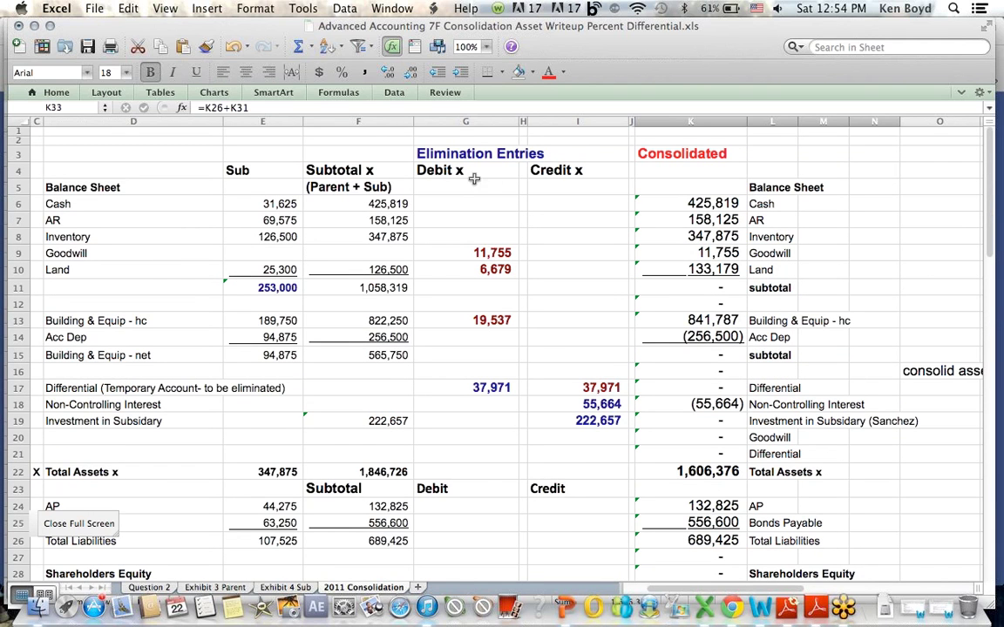
pyautogui.moveTo(442, 159); pyautogui.dragTo(584, 384)
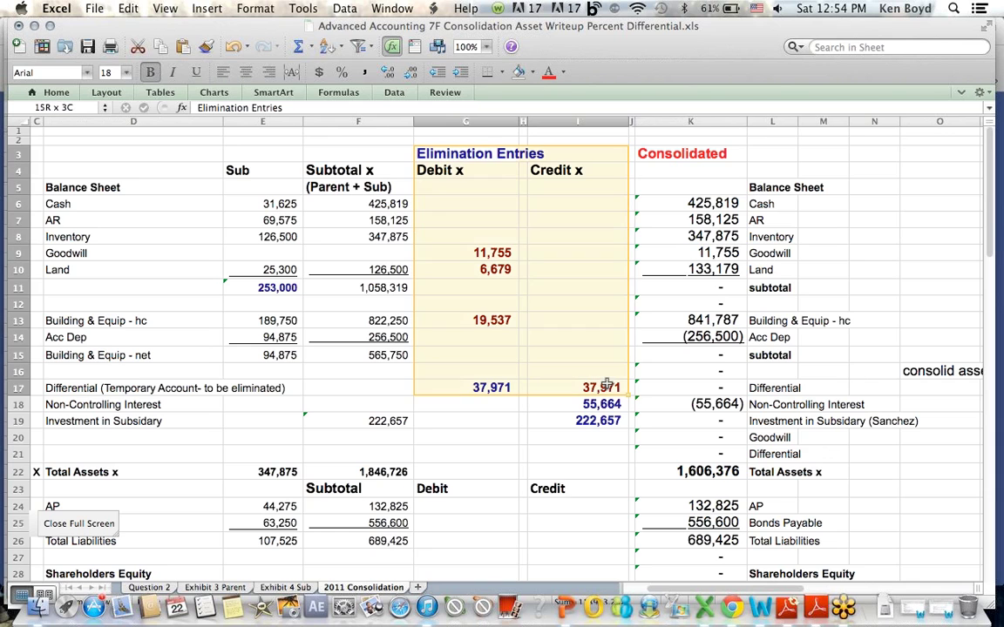
pyautogui.moveTo(662, 156); pyautogui.dragTo(685, 506)
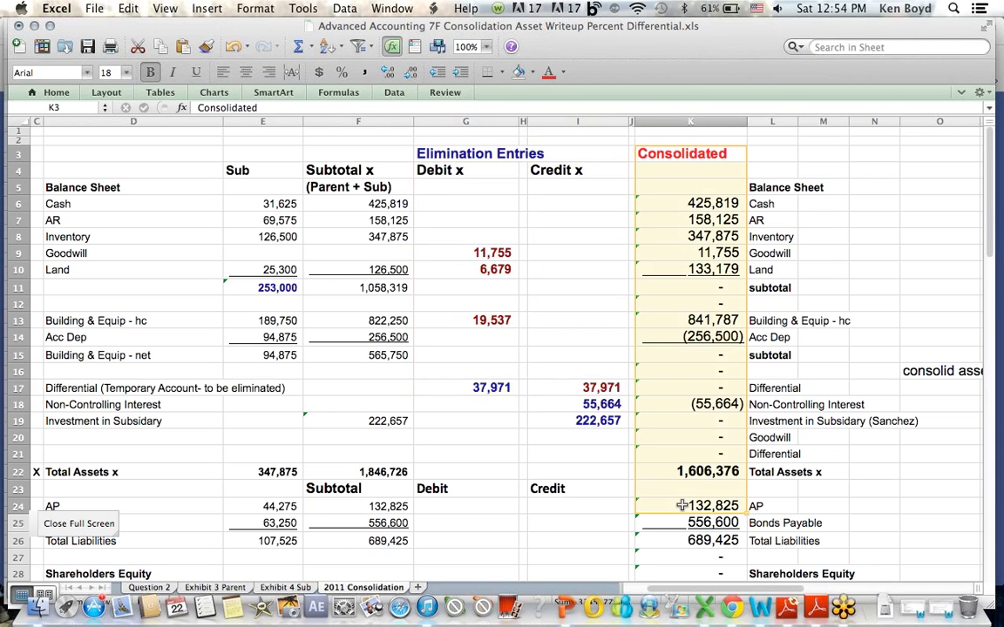
pyautogui.click(897, 197)
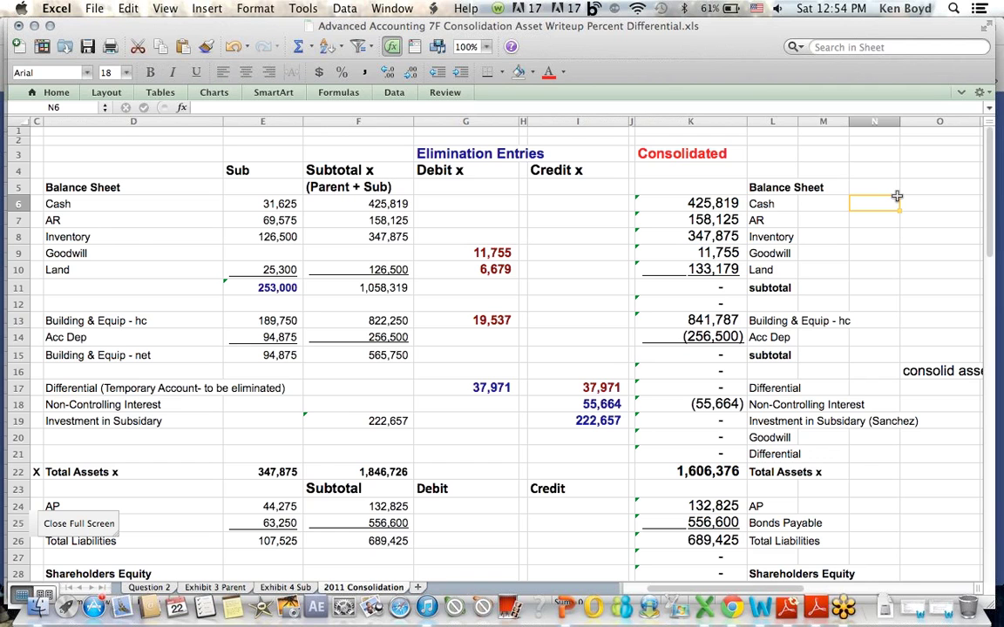
pyautogui.click(732, 607)
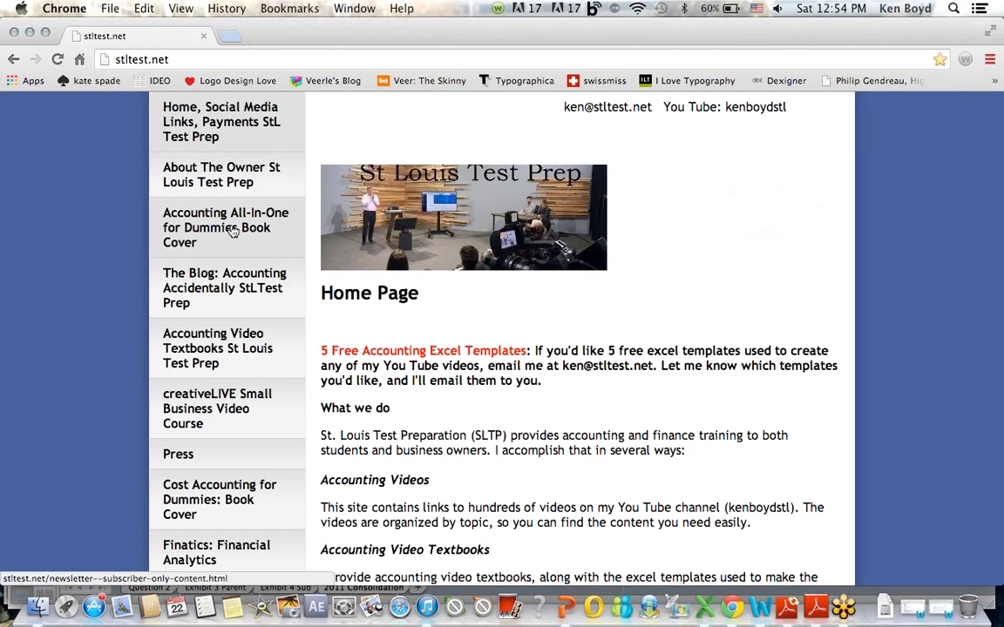
# Visit the Cost Accounting for Dummies book cover page, then the St Louis Test Prep Tutoring Services page.
pyautogui.scroll(-5, 86, 301)
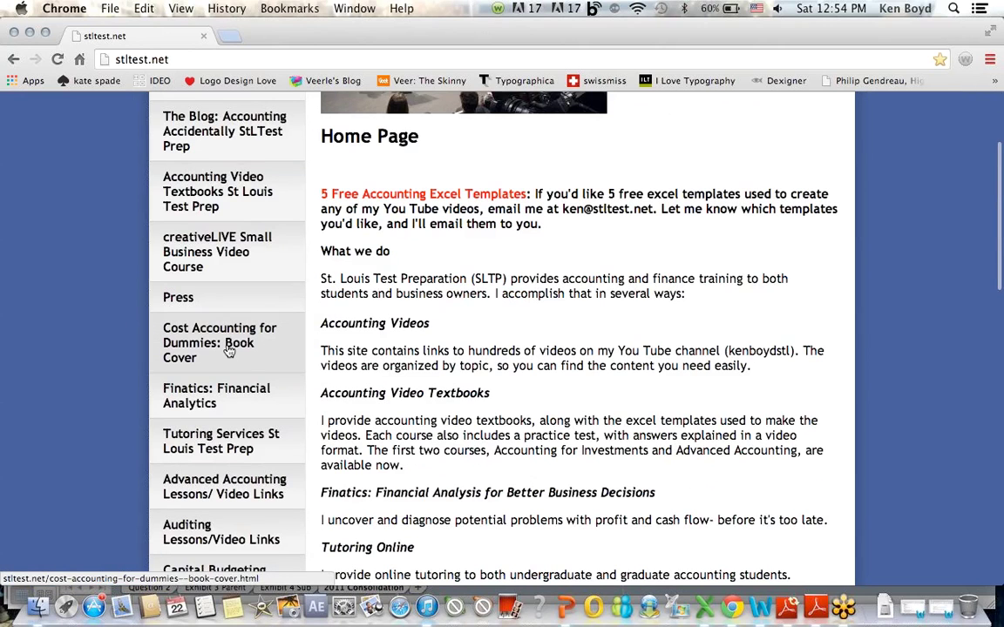
pyautogui.click(231, 355)
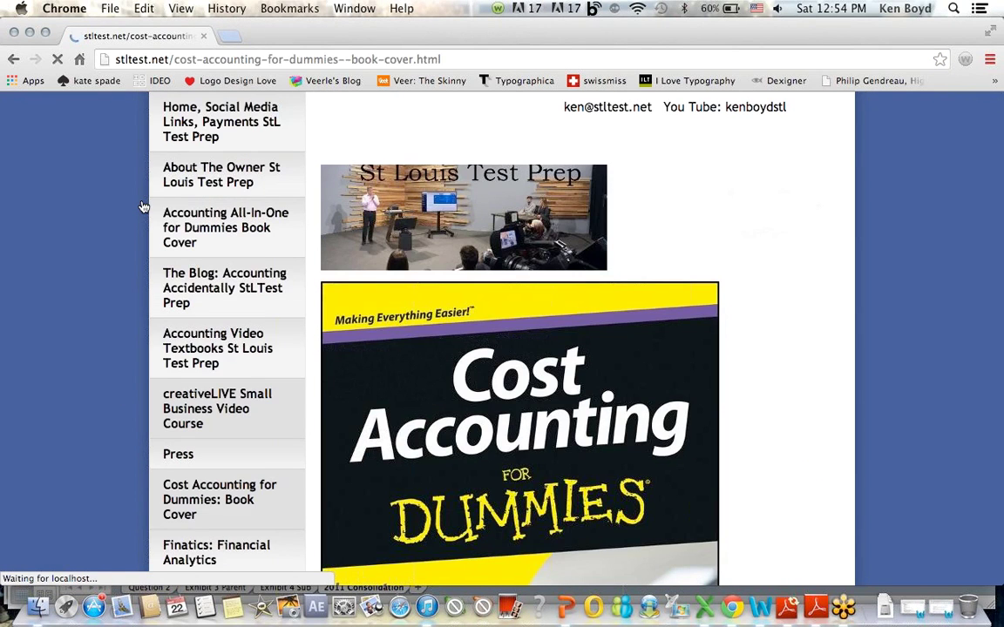
pyautogui.scroll(-5, 143, 207)
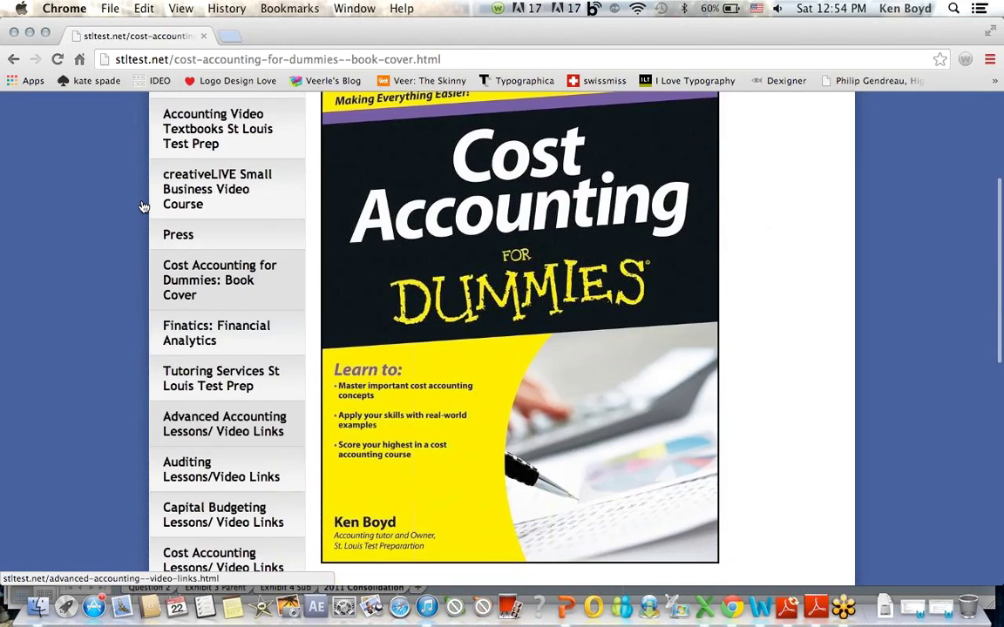
pyautogui.click(216, 385)
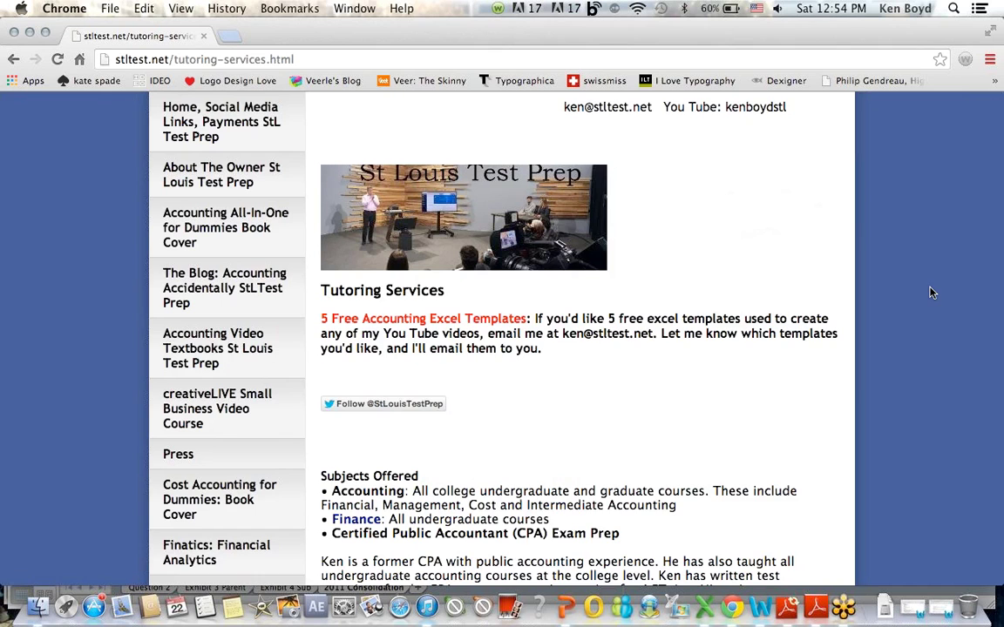
pyautogui.scroll(-10, 907, 292)
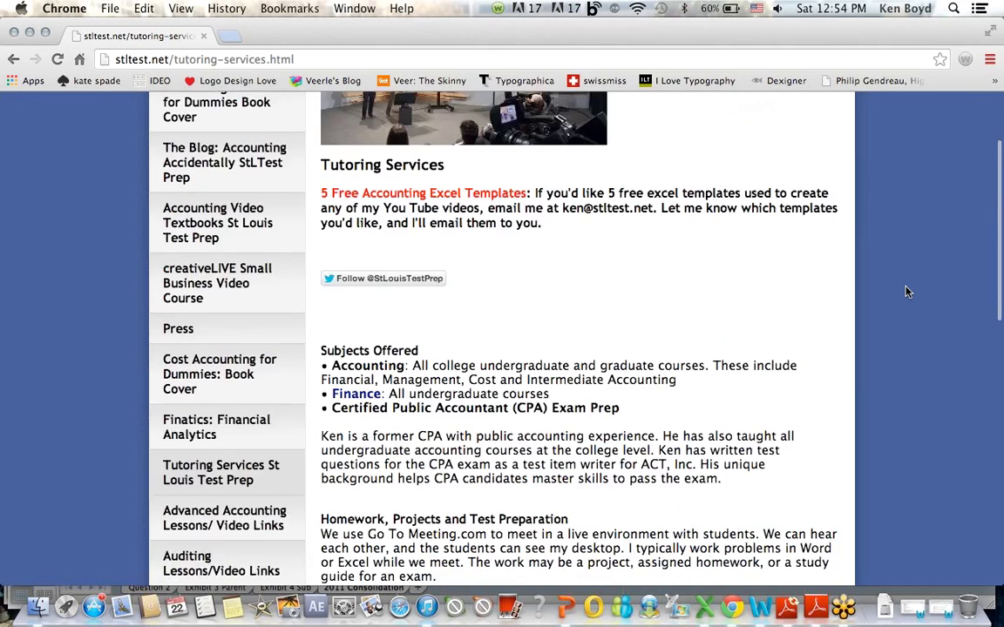